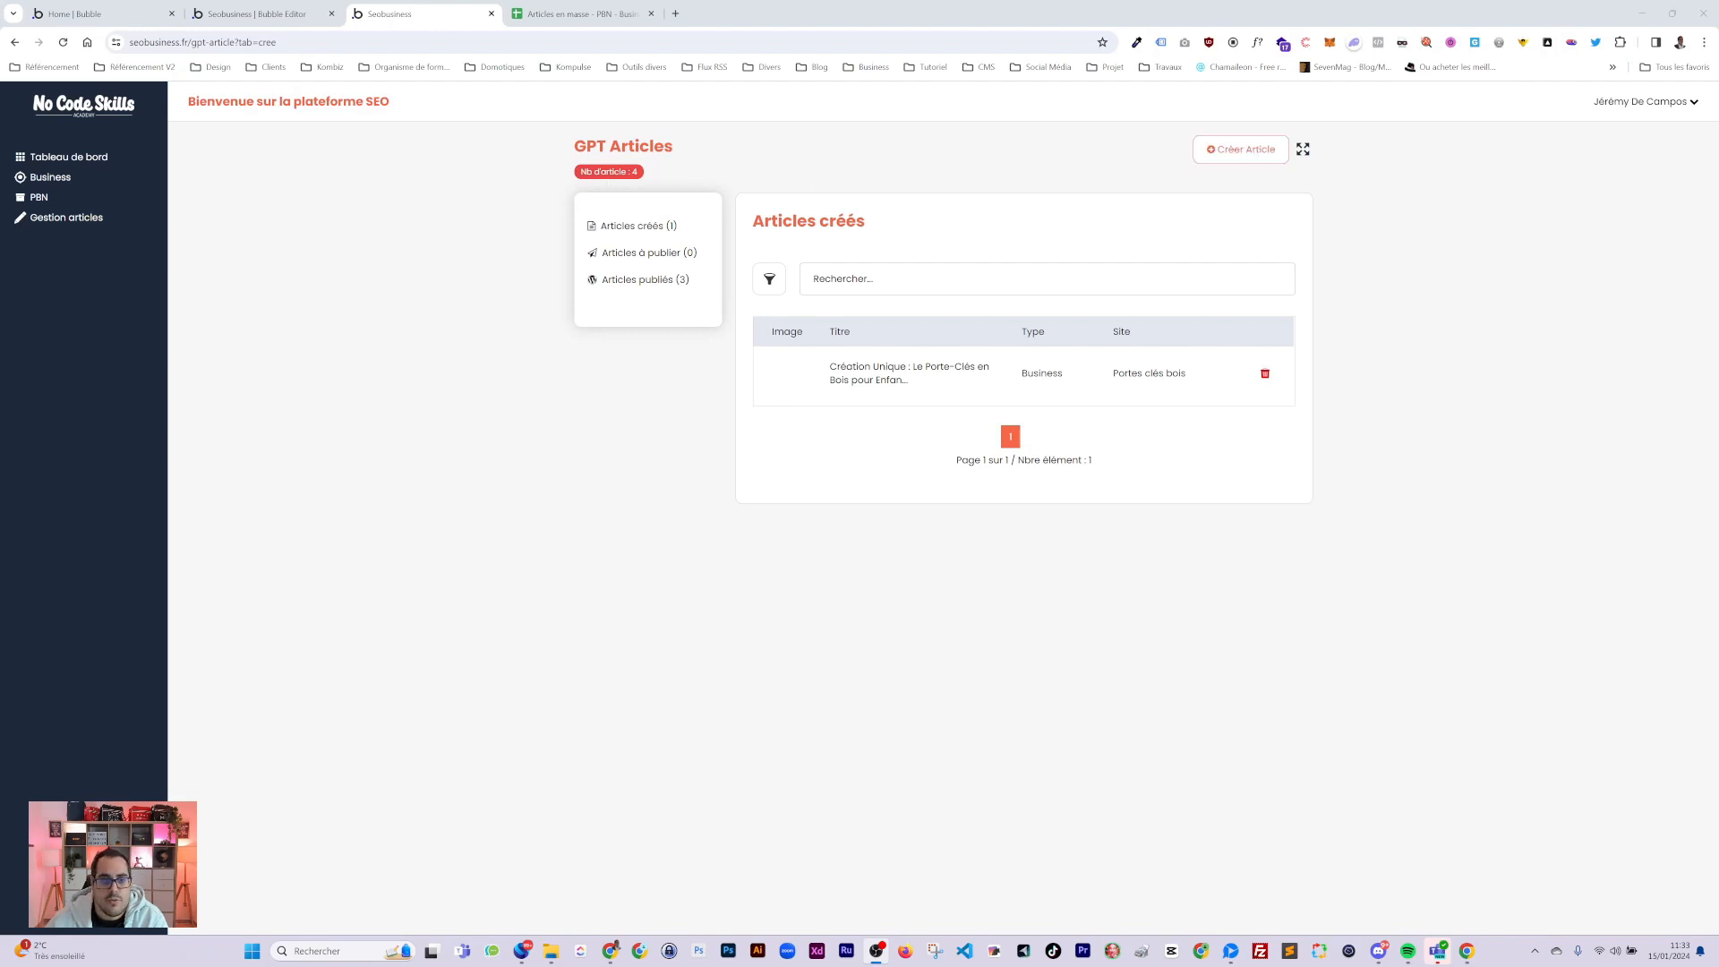
# Start a new article from Gestion articles and show the Type options Business, PBN and Discover.
pyautogui.click(68, 223)
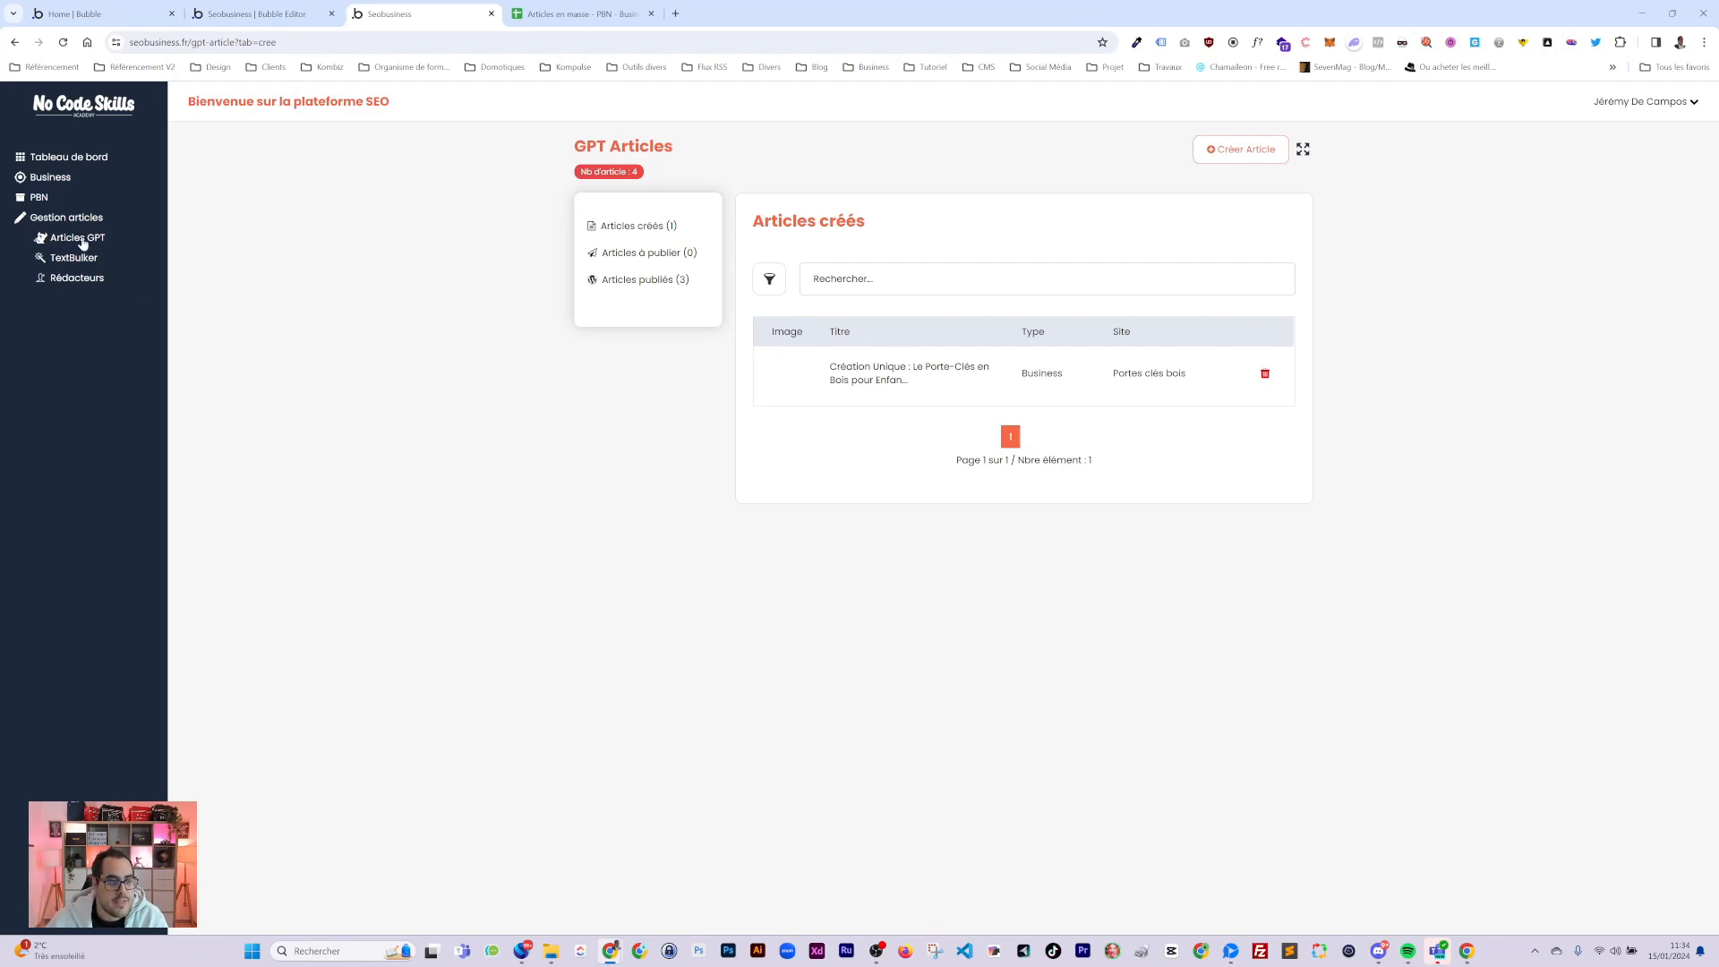
pyautogui.click(1242, 153)
pyautogui.click(787, 265)
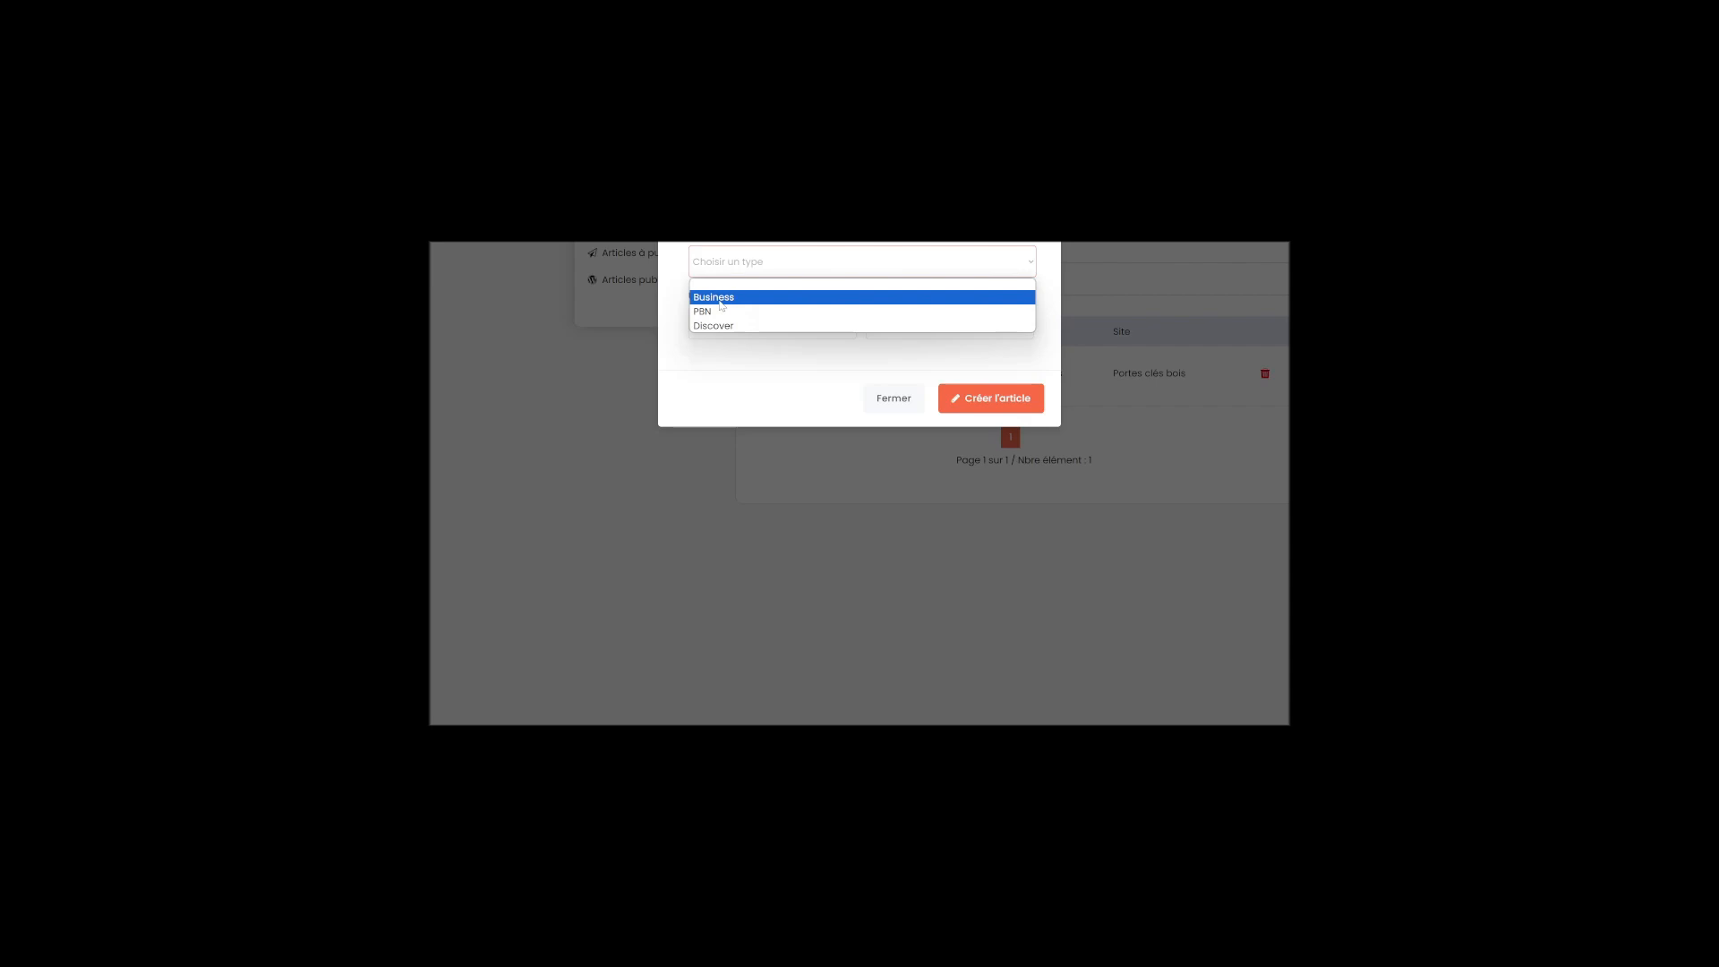
# Set the article type to PBN and the target site to active2010.ca.
pyautogui.click(714, 296)
pyautogui.click(842, 262)
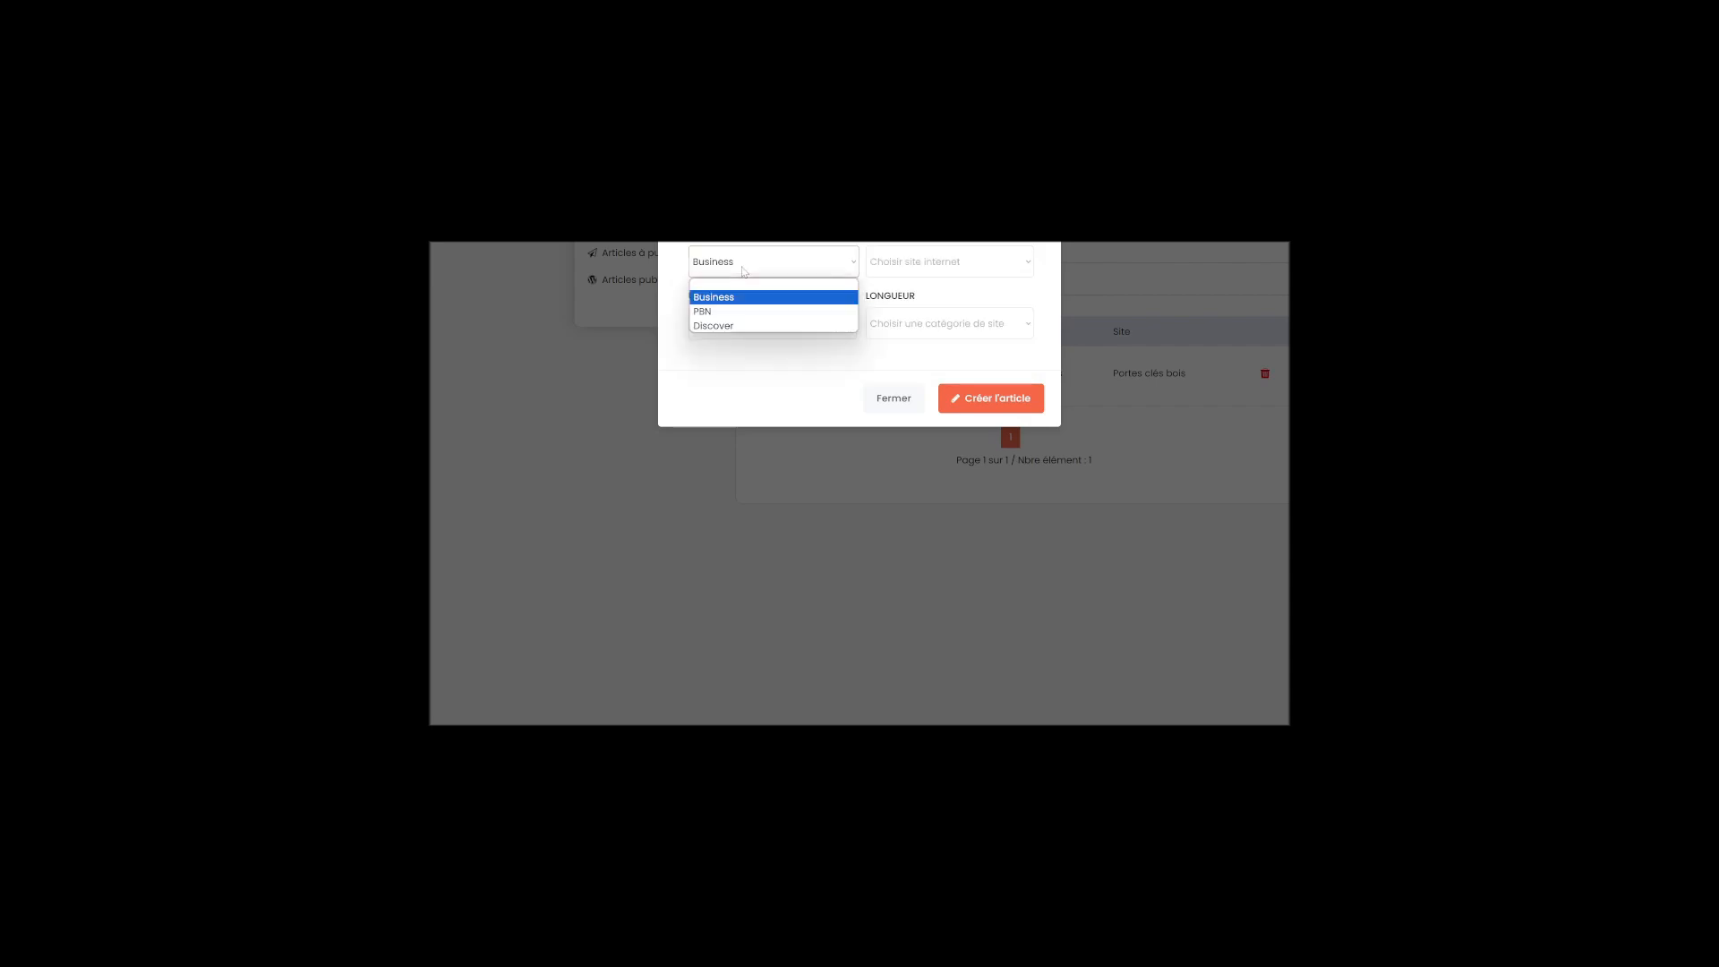
pyautogui.click(713, 309)
pyautogui.click(941, 274)
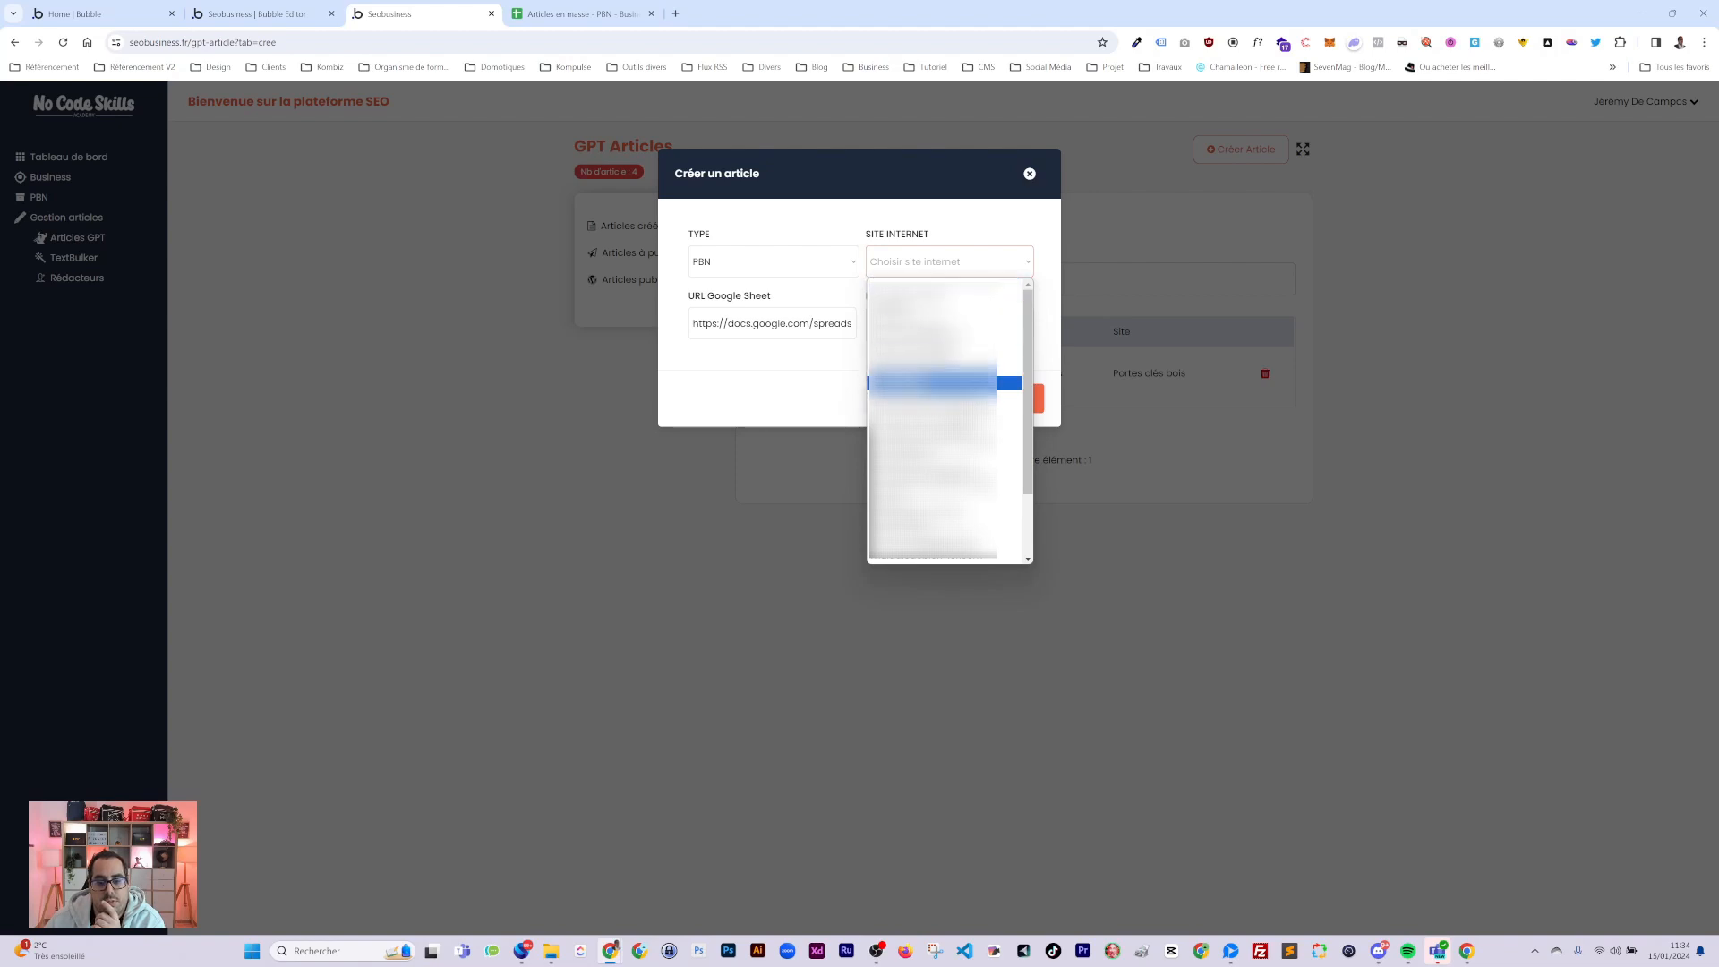
pyautogui.click(909, 455)
# Choose Uncategorized as the WordPress category, pick the site's author, and select the Google Sheet URL.
pyautogui.click(730, 327)
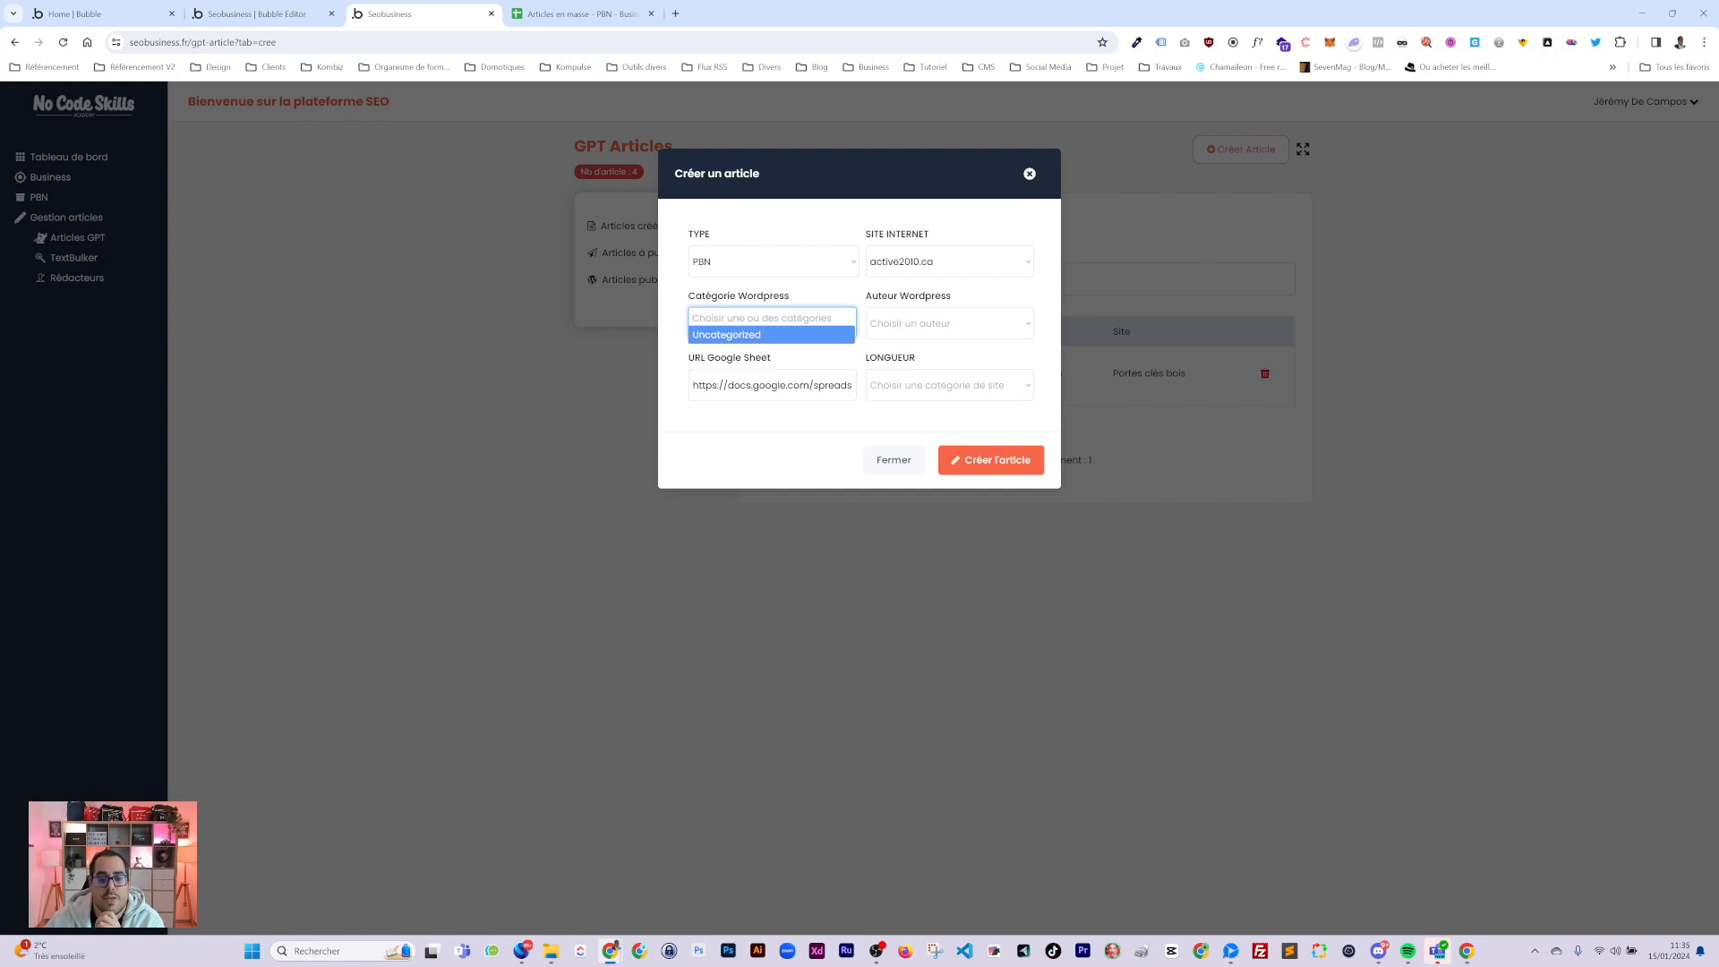
pyautogui.click(862, 294)
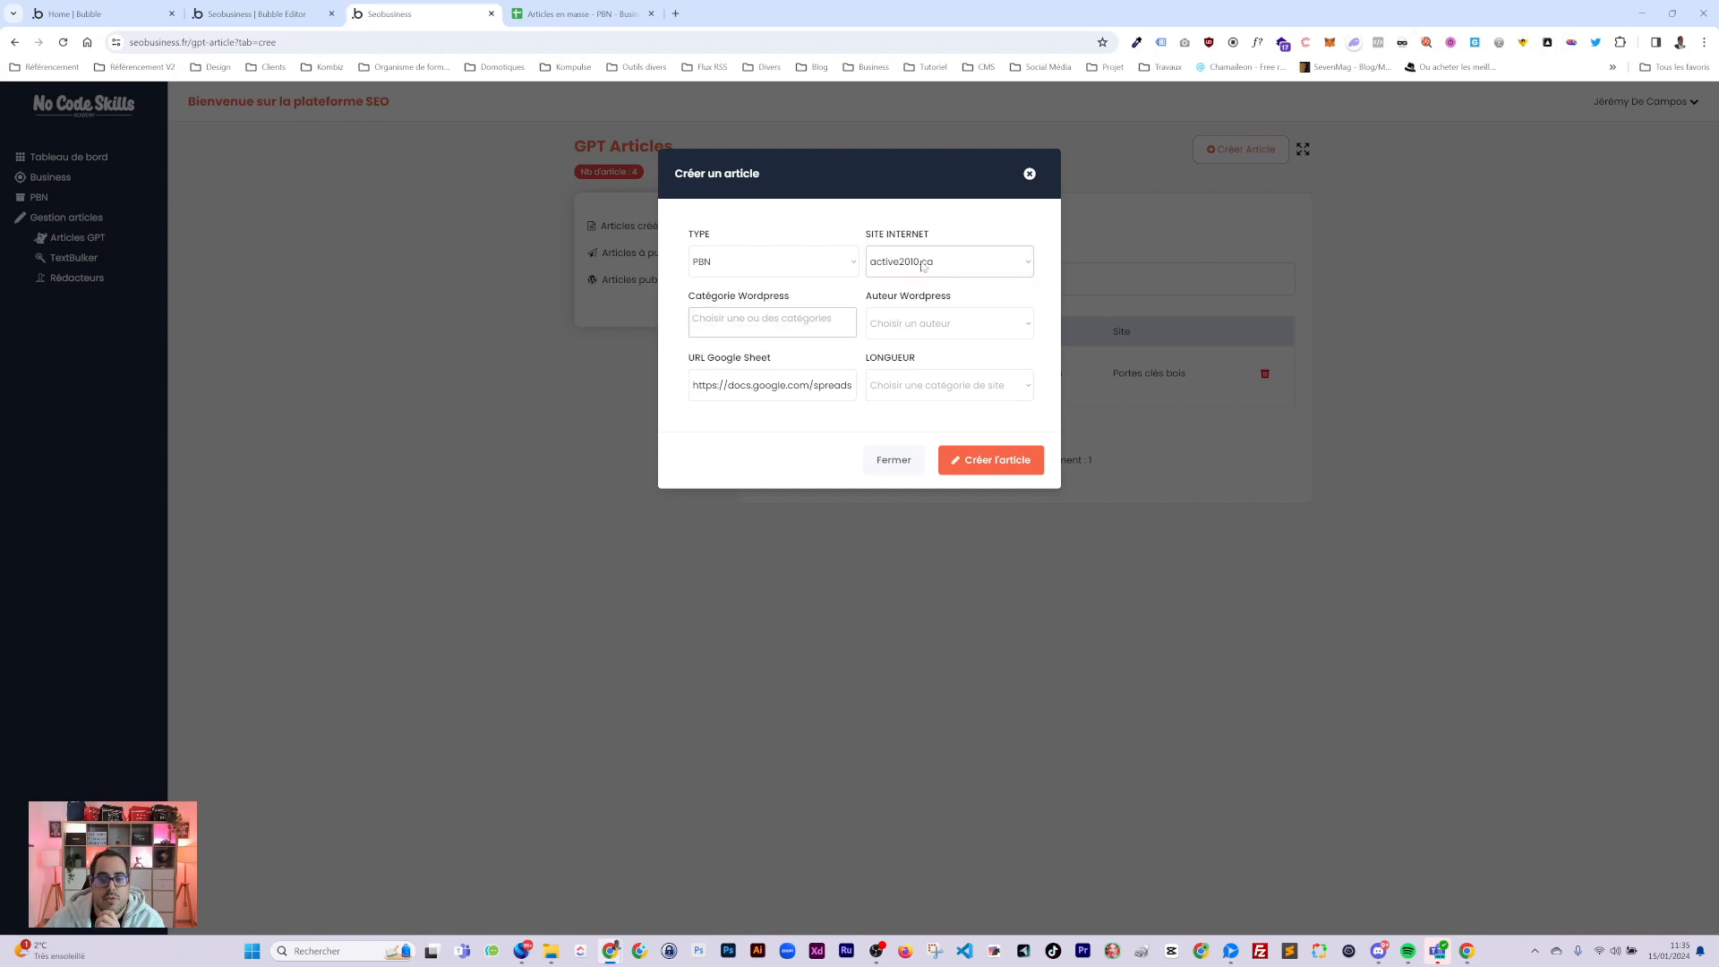
pyautogui.click(727, 328)
pyautogui.click(725, 345)
pyautogui.click(909, 323)
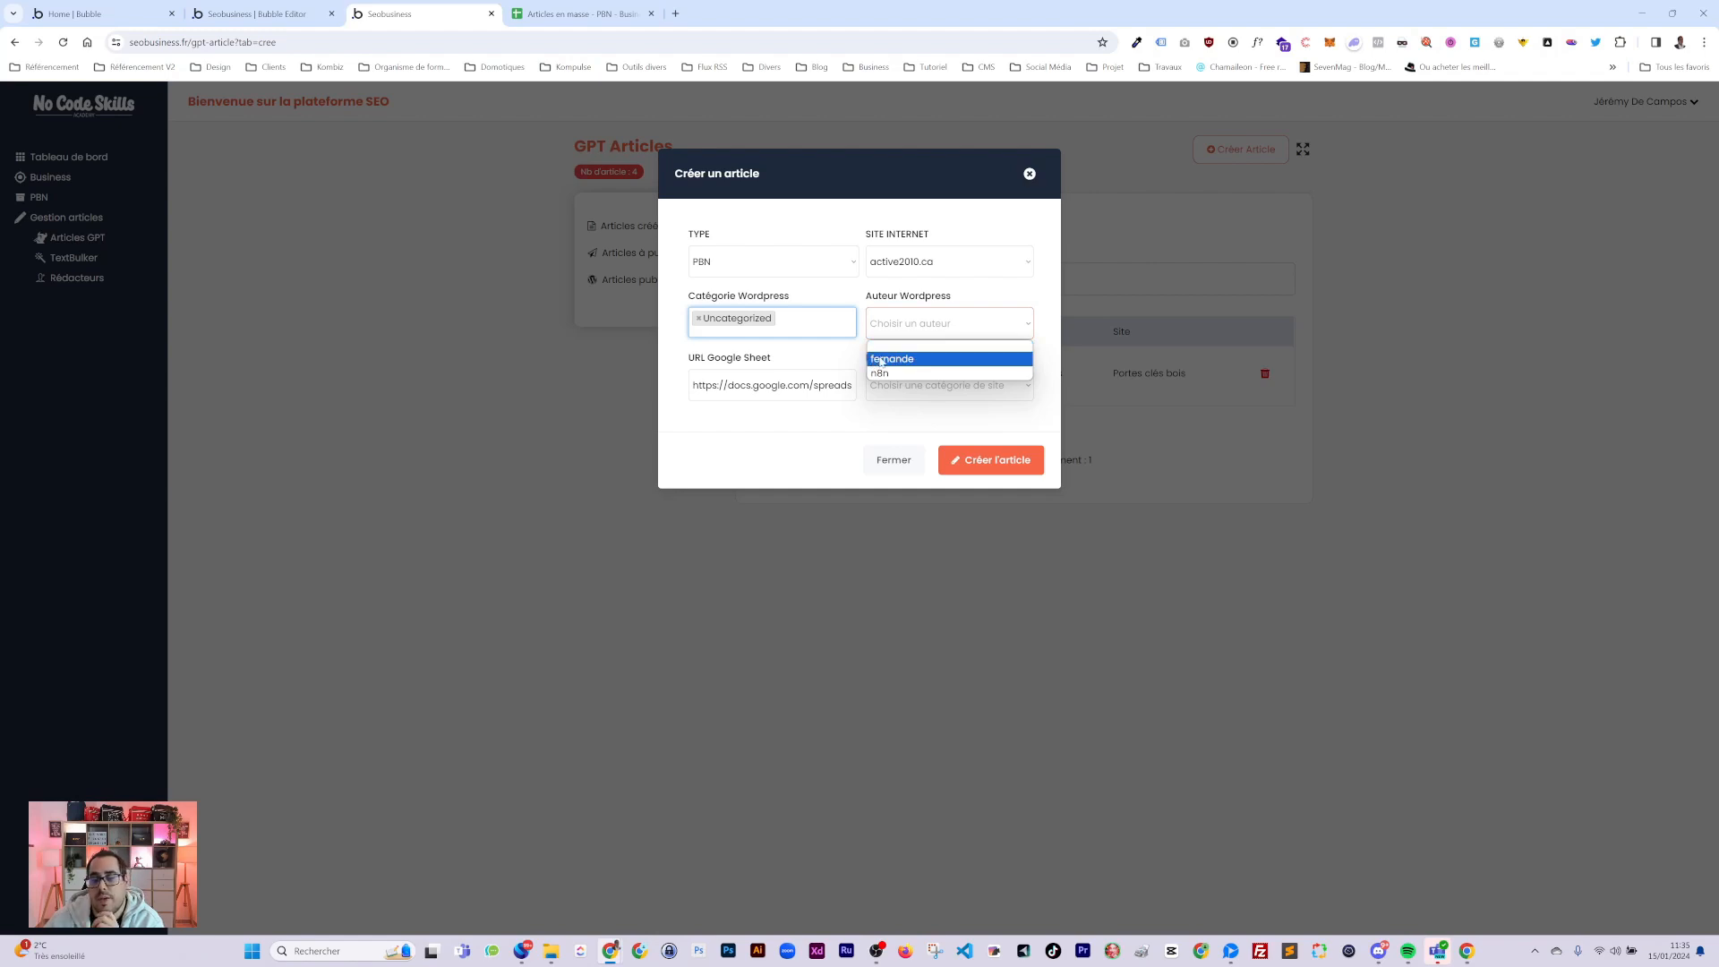
pyautogui.click(889, 359)
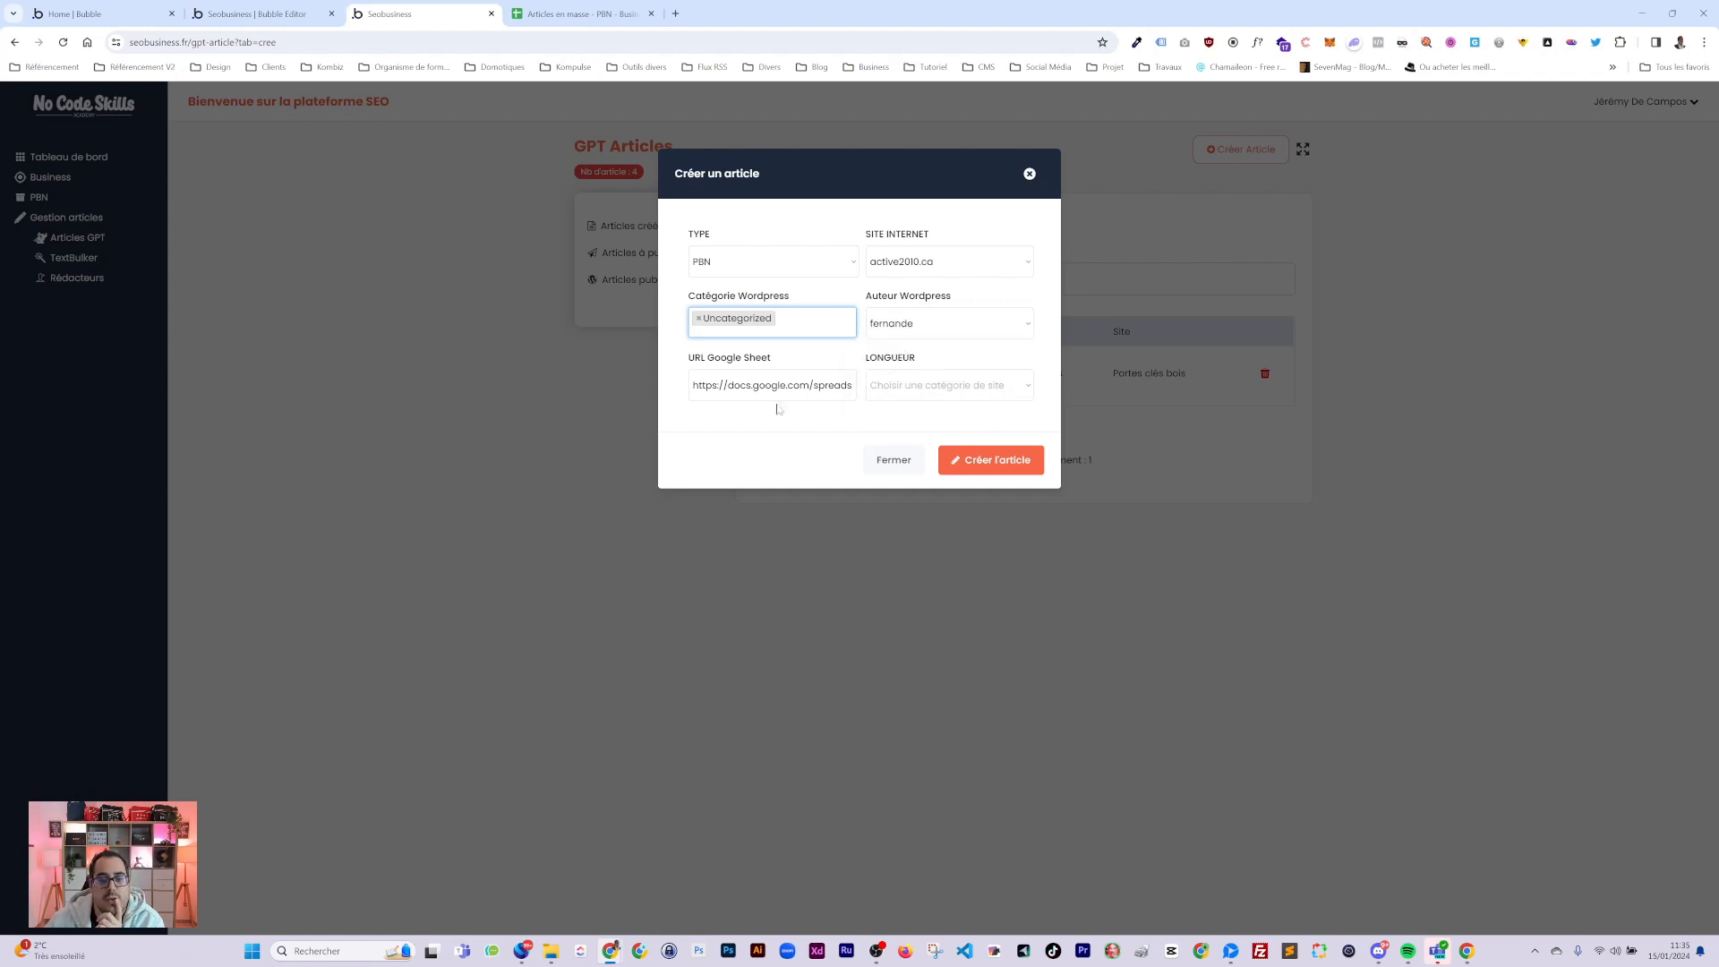
pyautogui.tripleClick(739, 385)
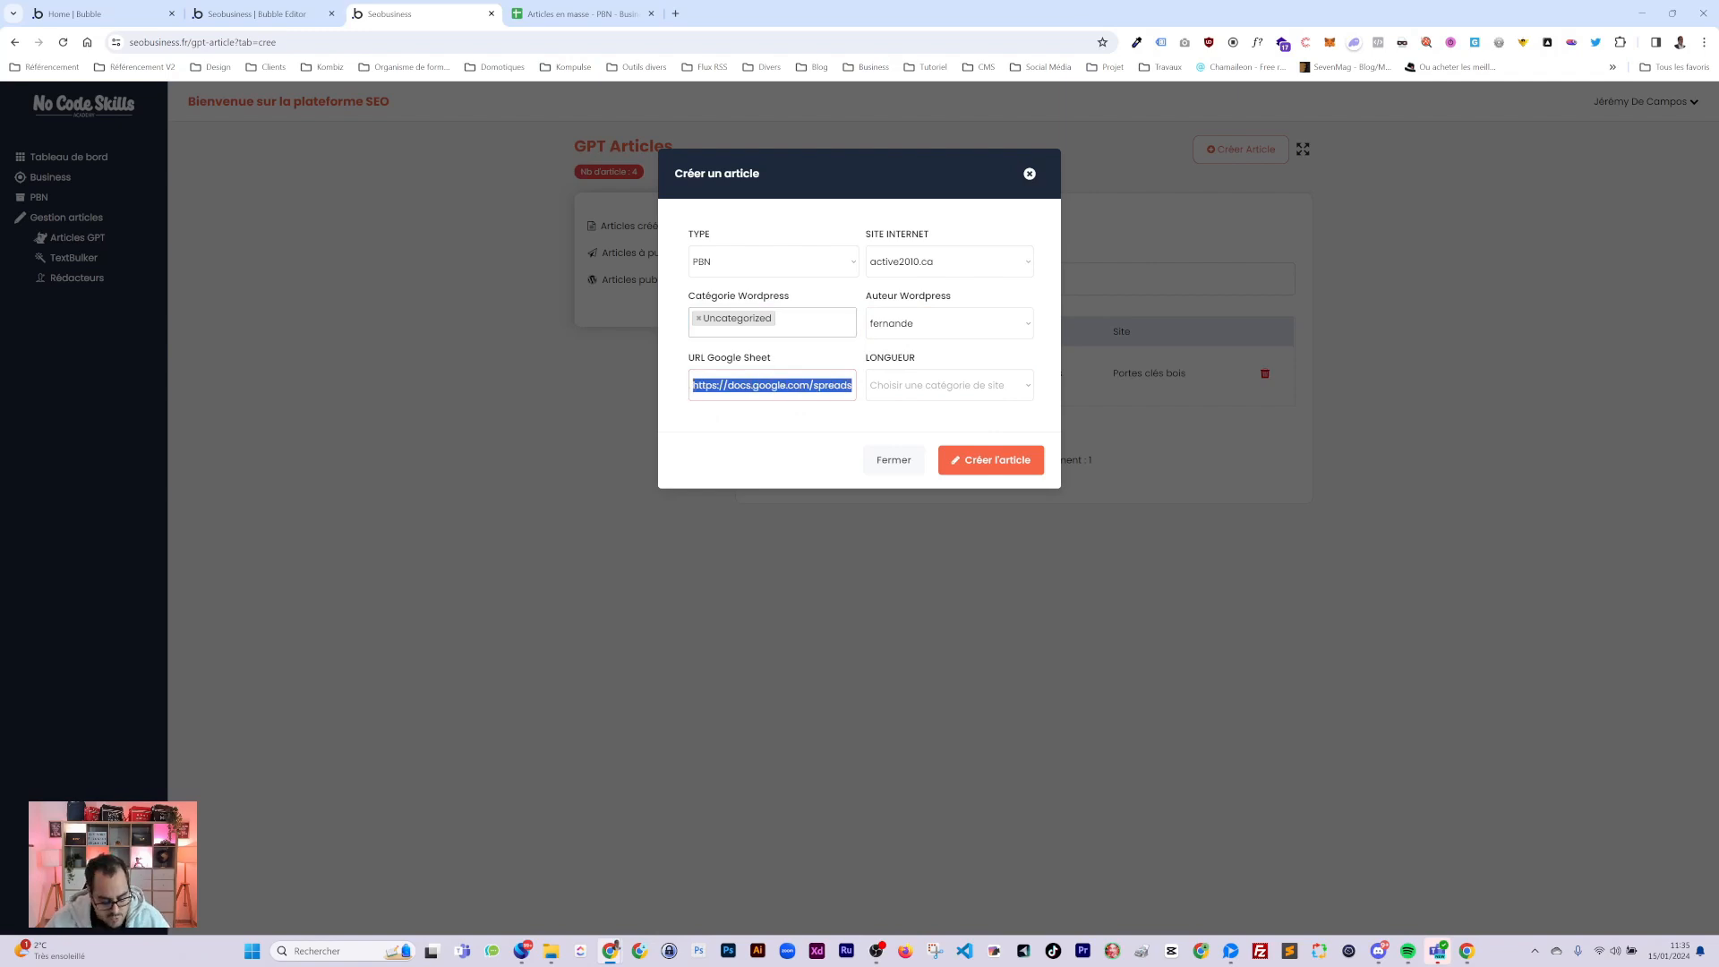
# Load the sheet URL in a new tab, check keyword cells A2:A10, then return to Seobusiness.
pyautogui.click(676, 14)
pyautogui.press('Return')
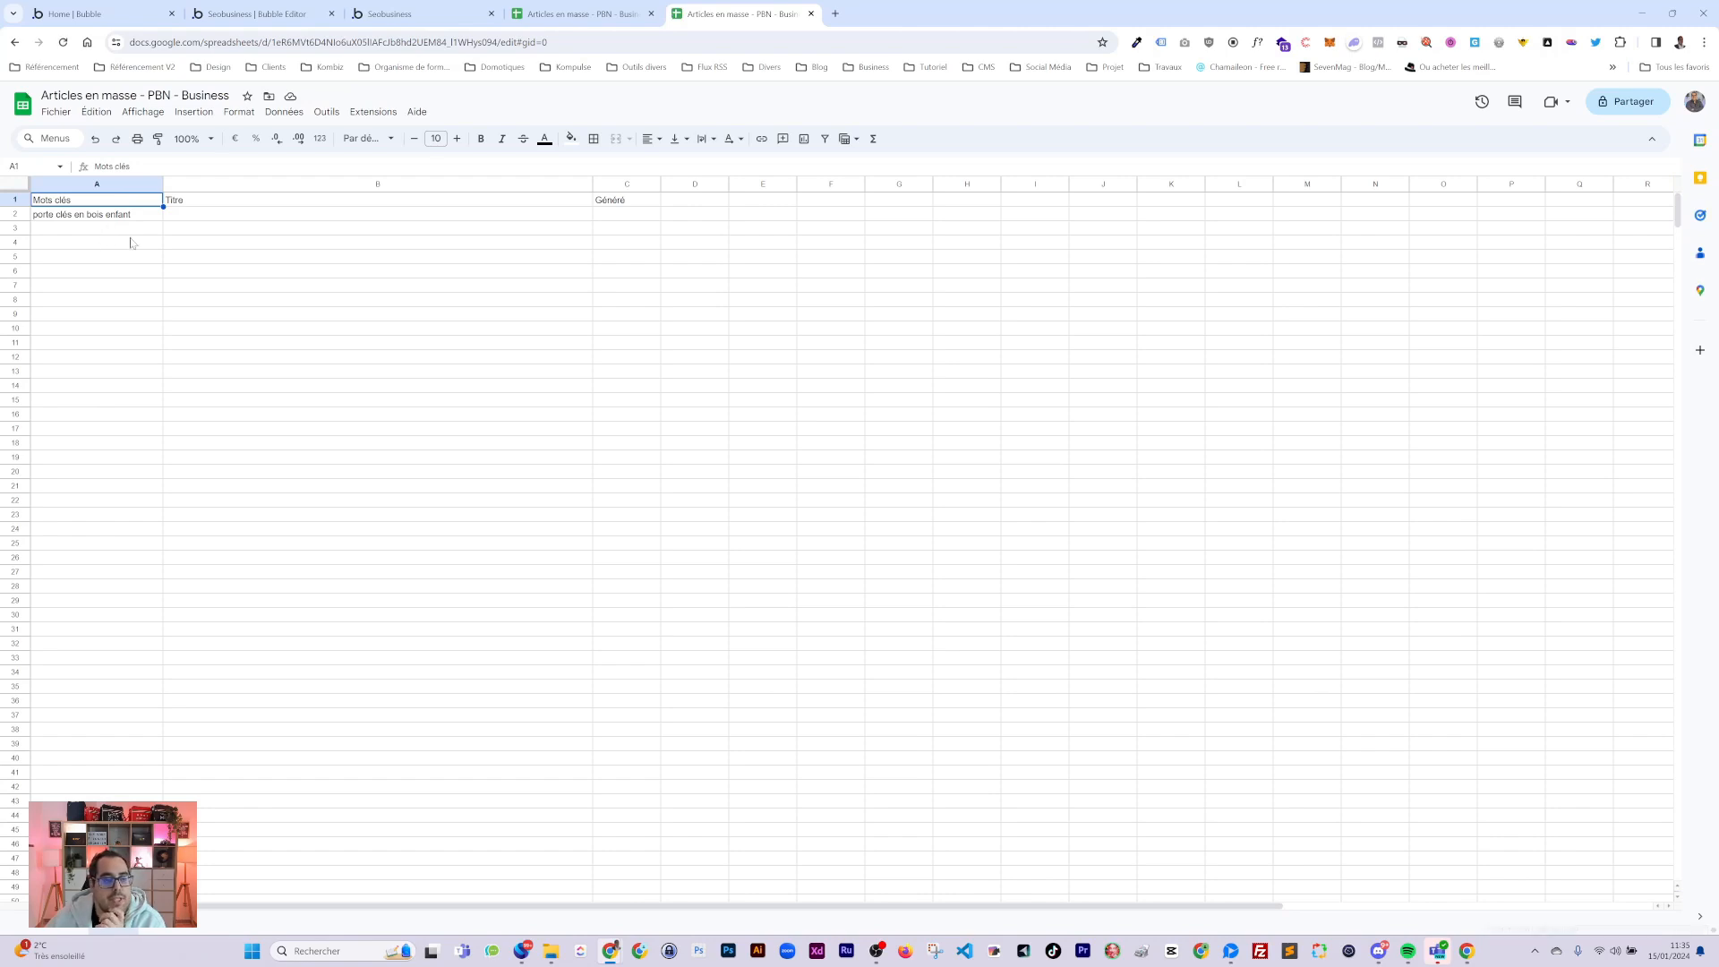
pyautogui.moveTo(103, 218); pyautogui.dragTo(114, 329)
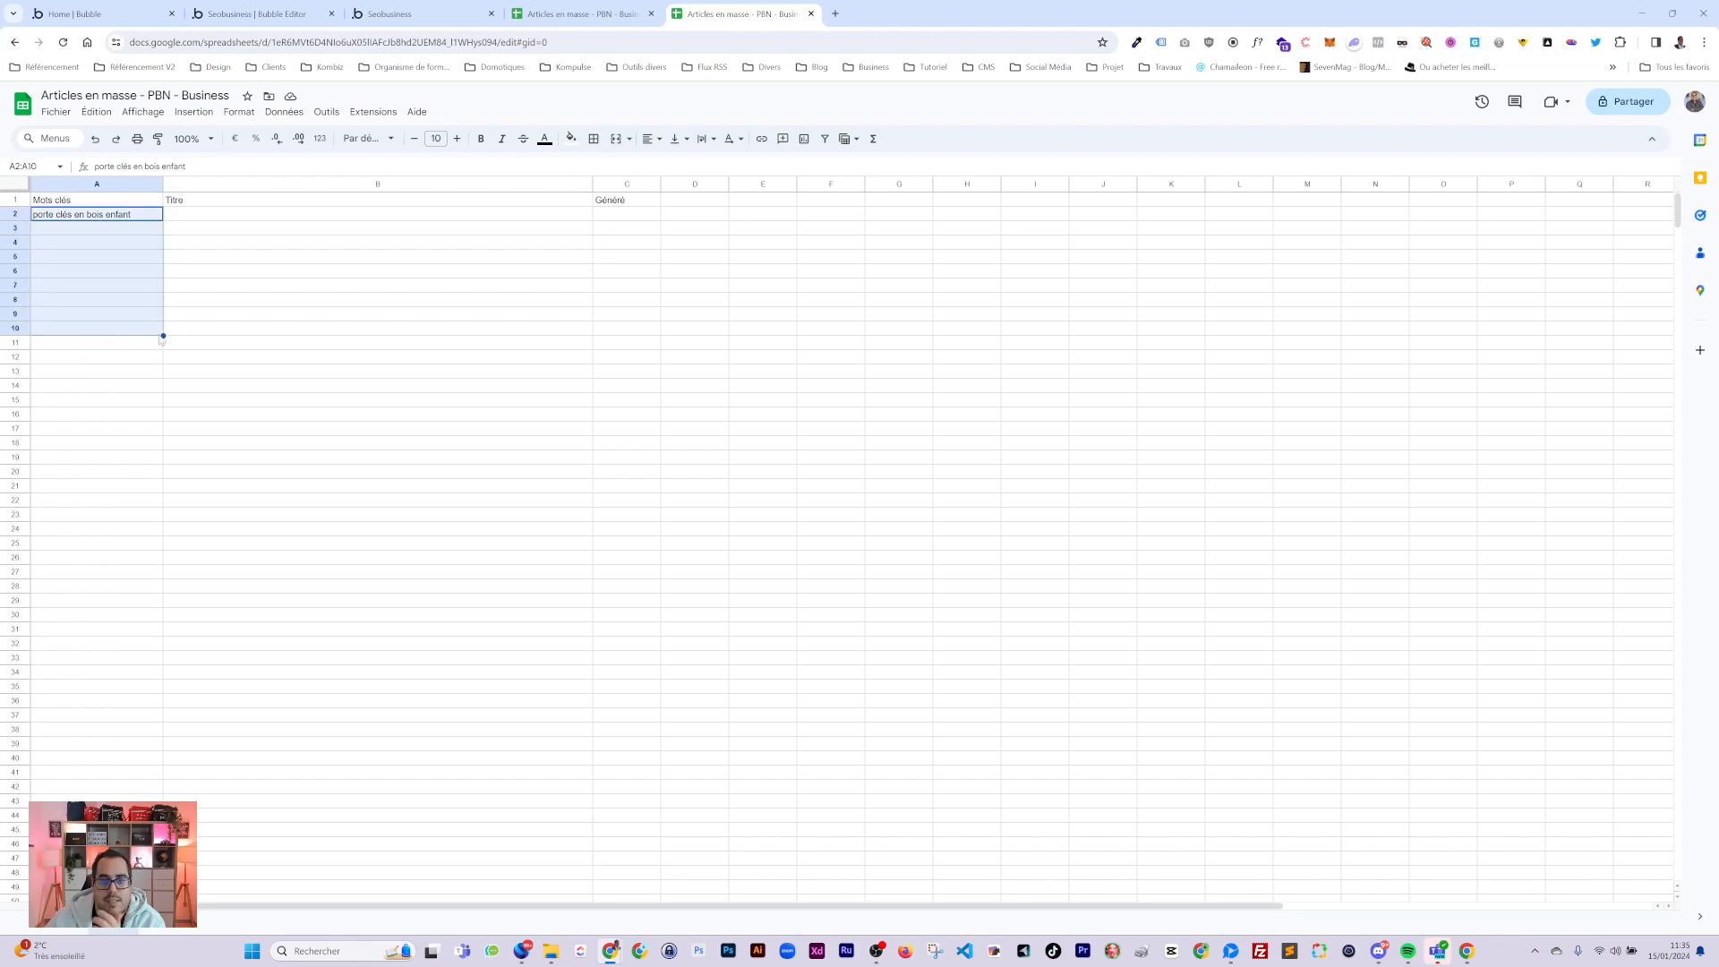
pyautogui.click(405, 20)
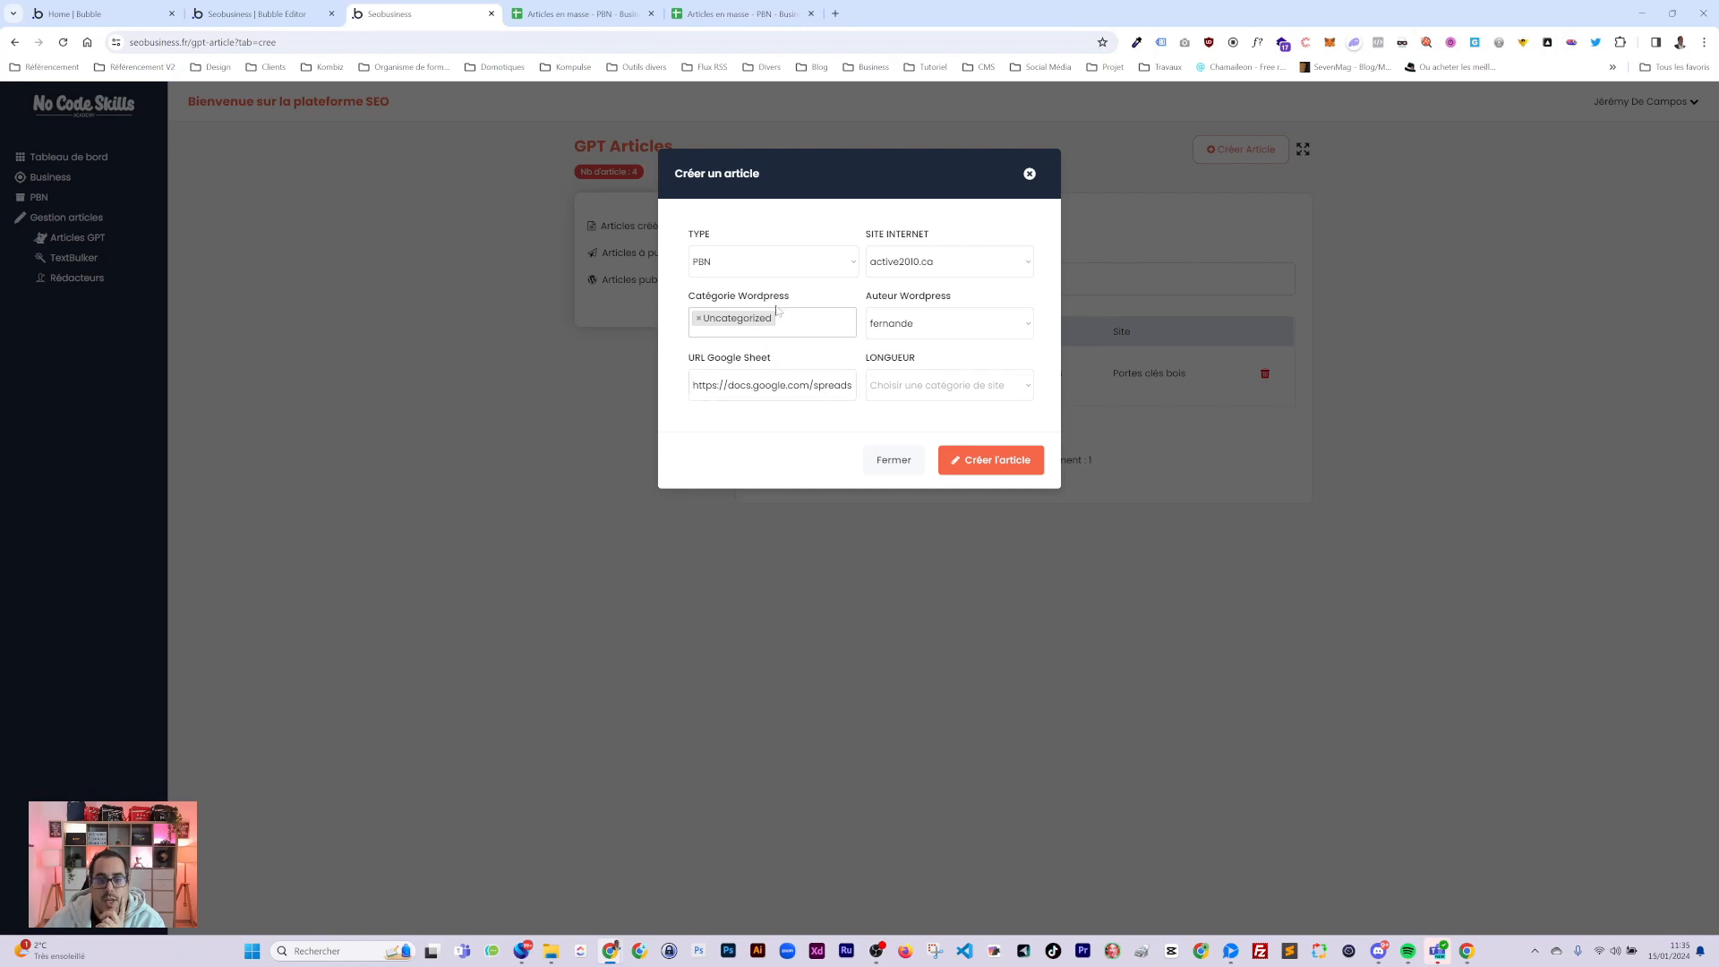
# Set the article length to Court and create the PBN article.
pyautogui.click(771, 385)
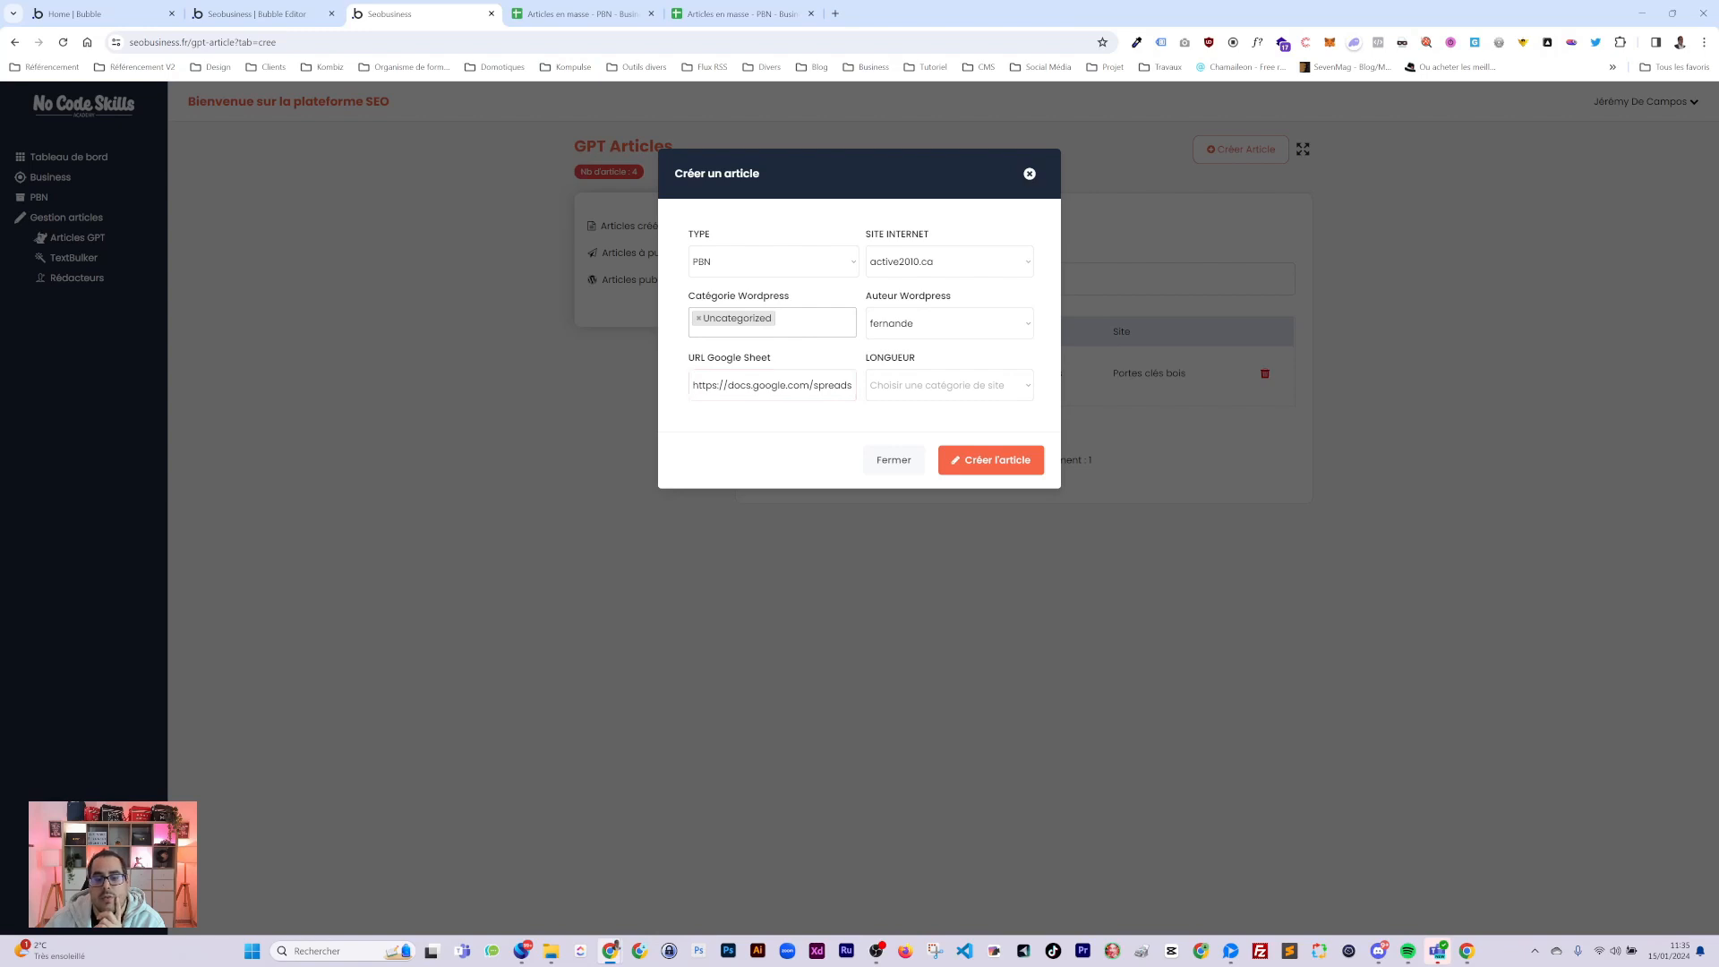
pyautogui.click(898, 385)
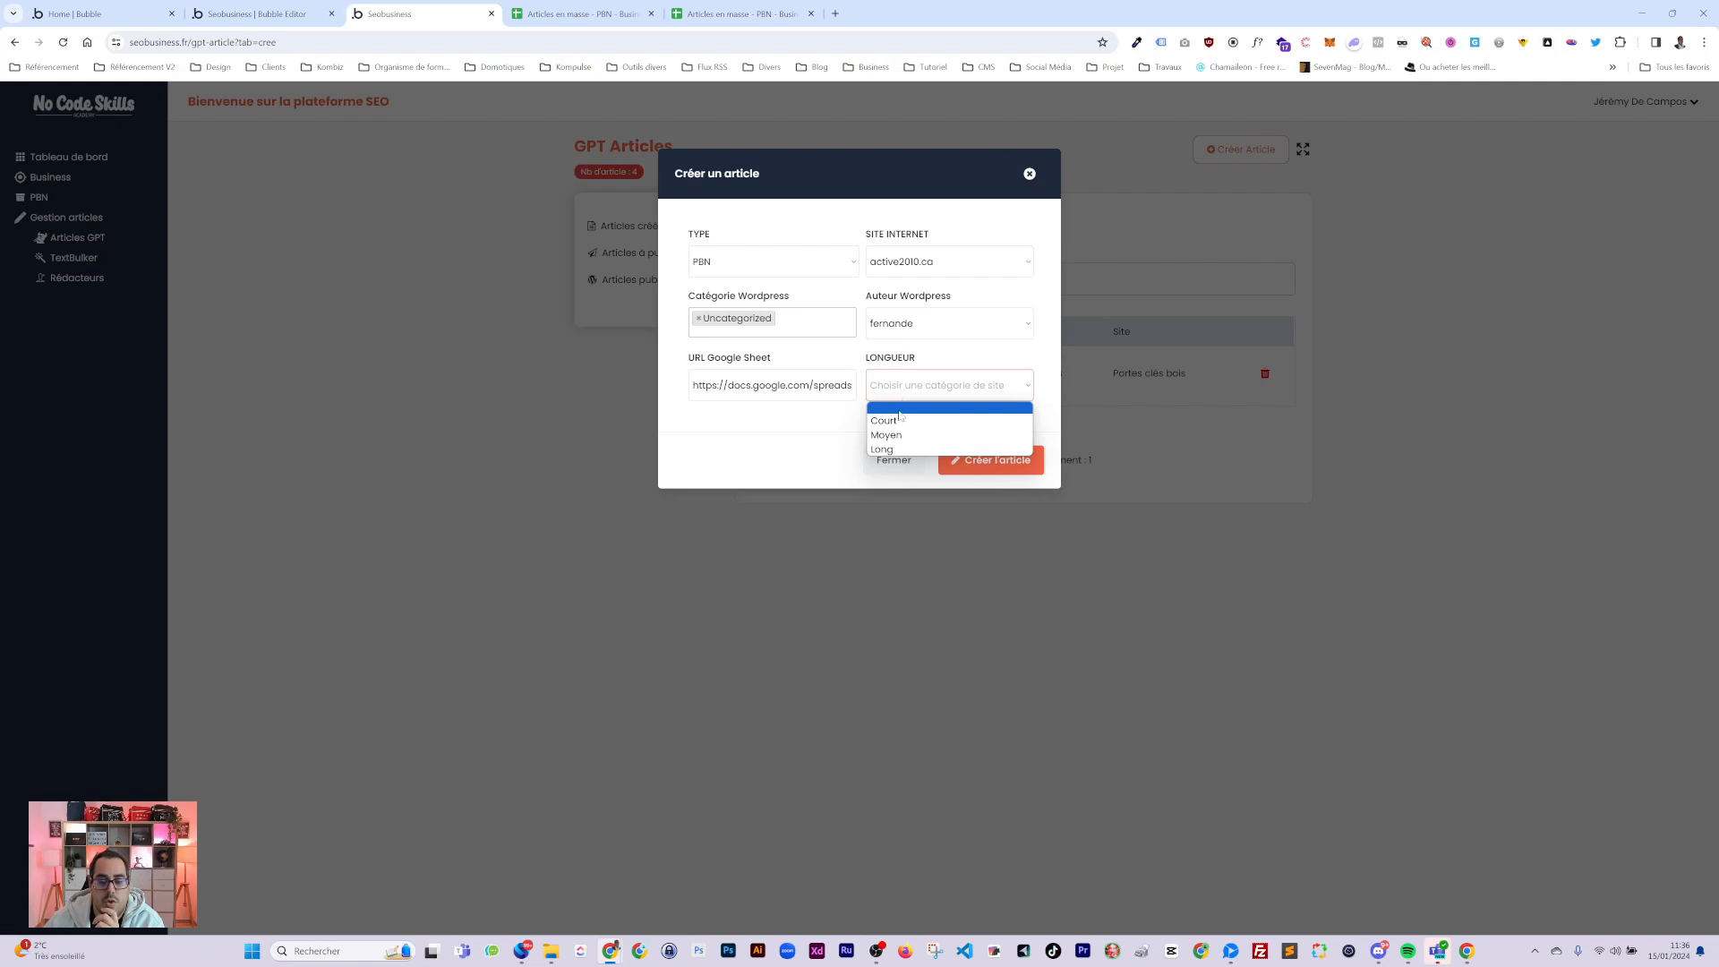
pyautogui.click(903, 420)
pyautogui.click(992, 459)
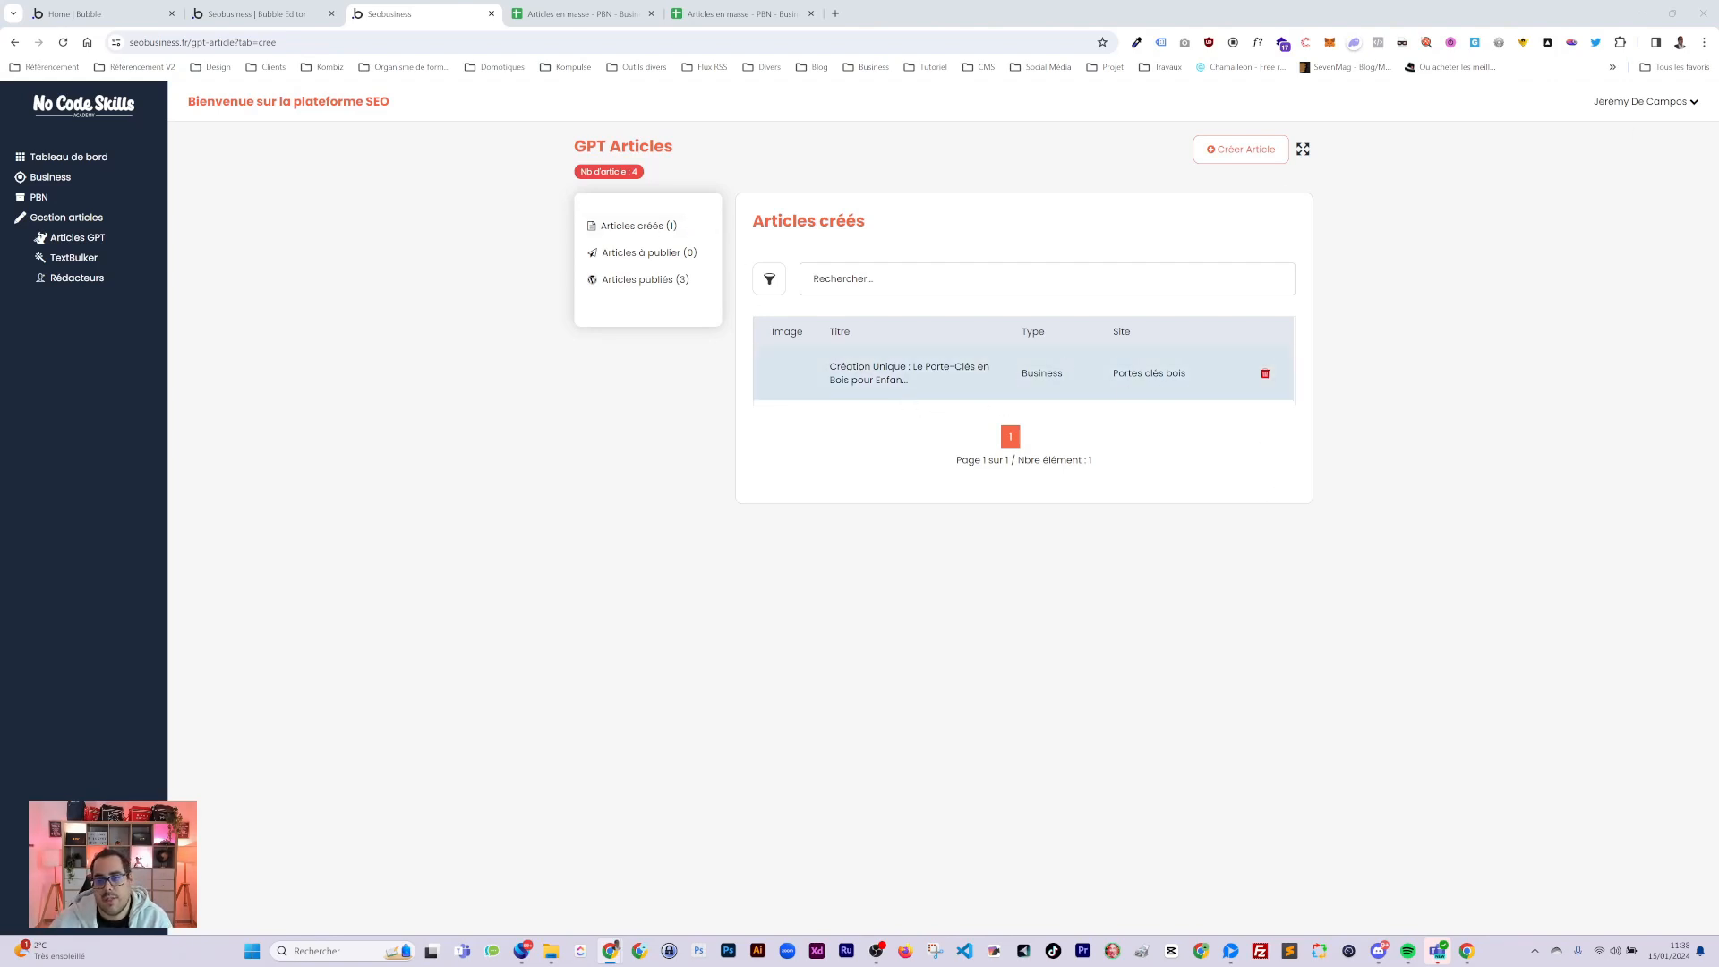
# Check the Articles à publier and Articles publiés lists, then start deleting the wooden keychain article.
pyautogui.click(649, 255)
pyautogui.click(647, 282)
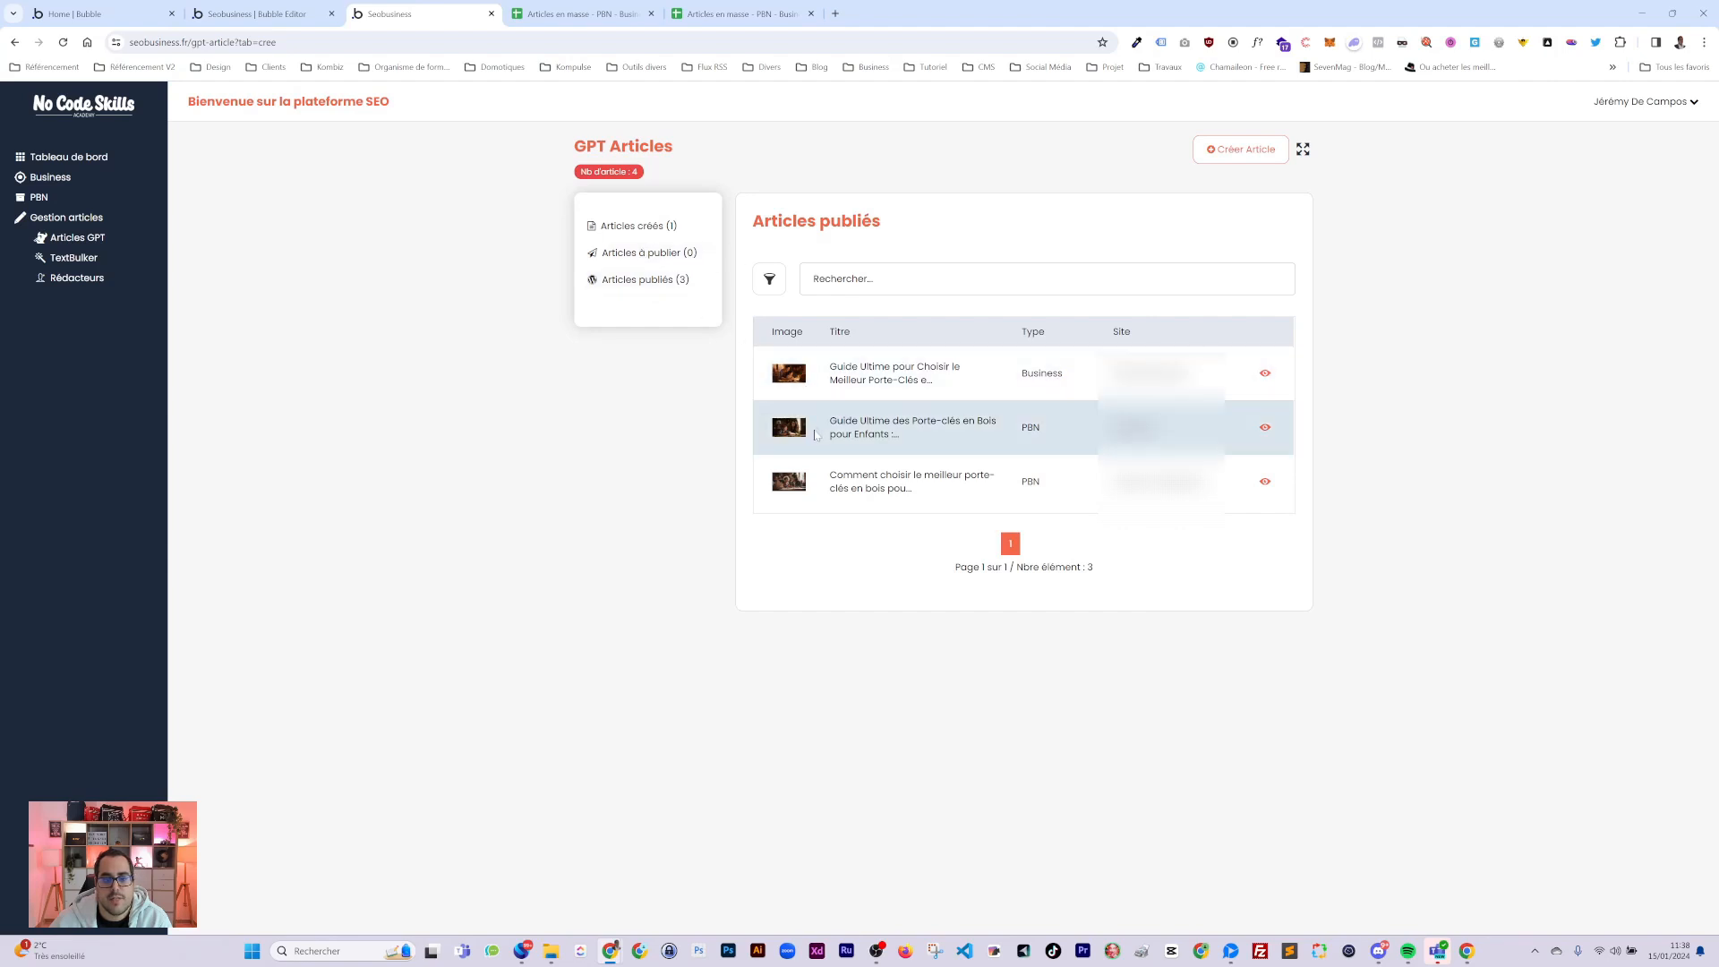
pyautogui.click(630, 227)
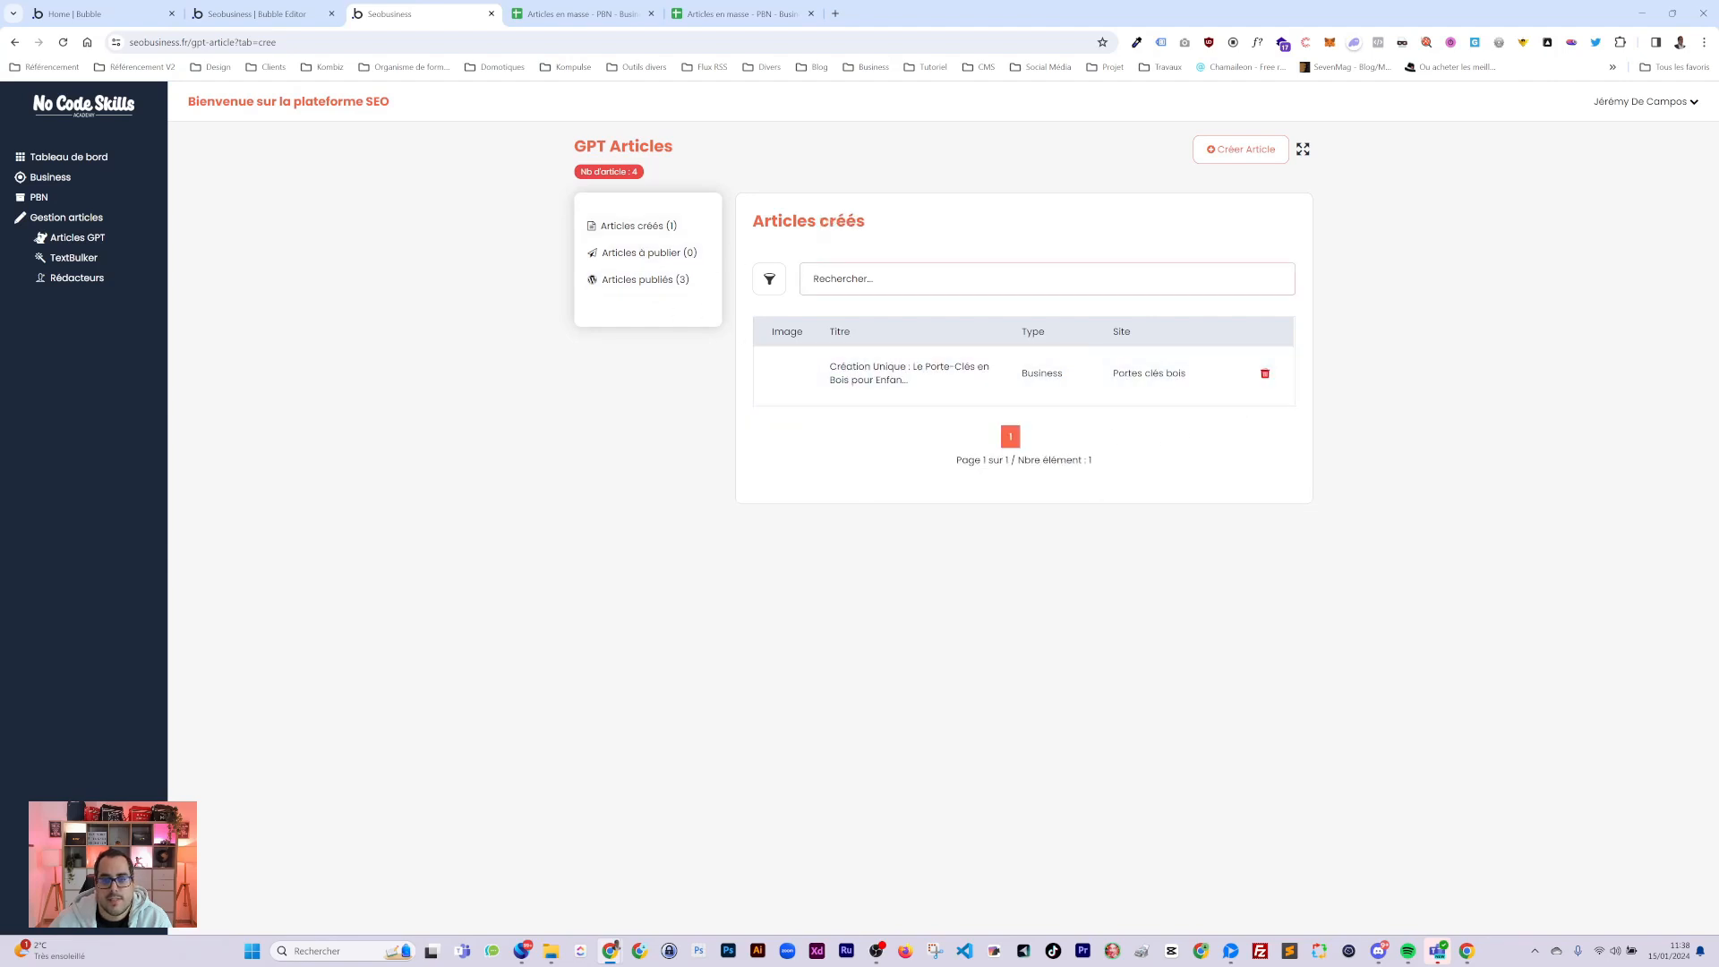
pyautogui.click(1265, 373)
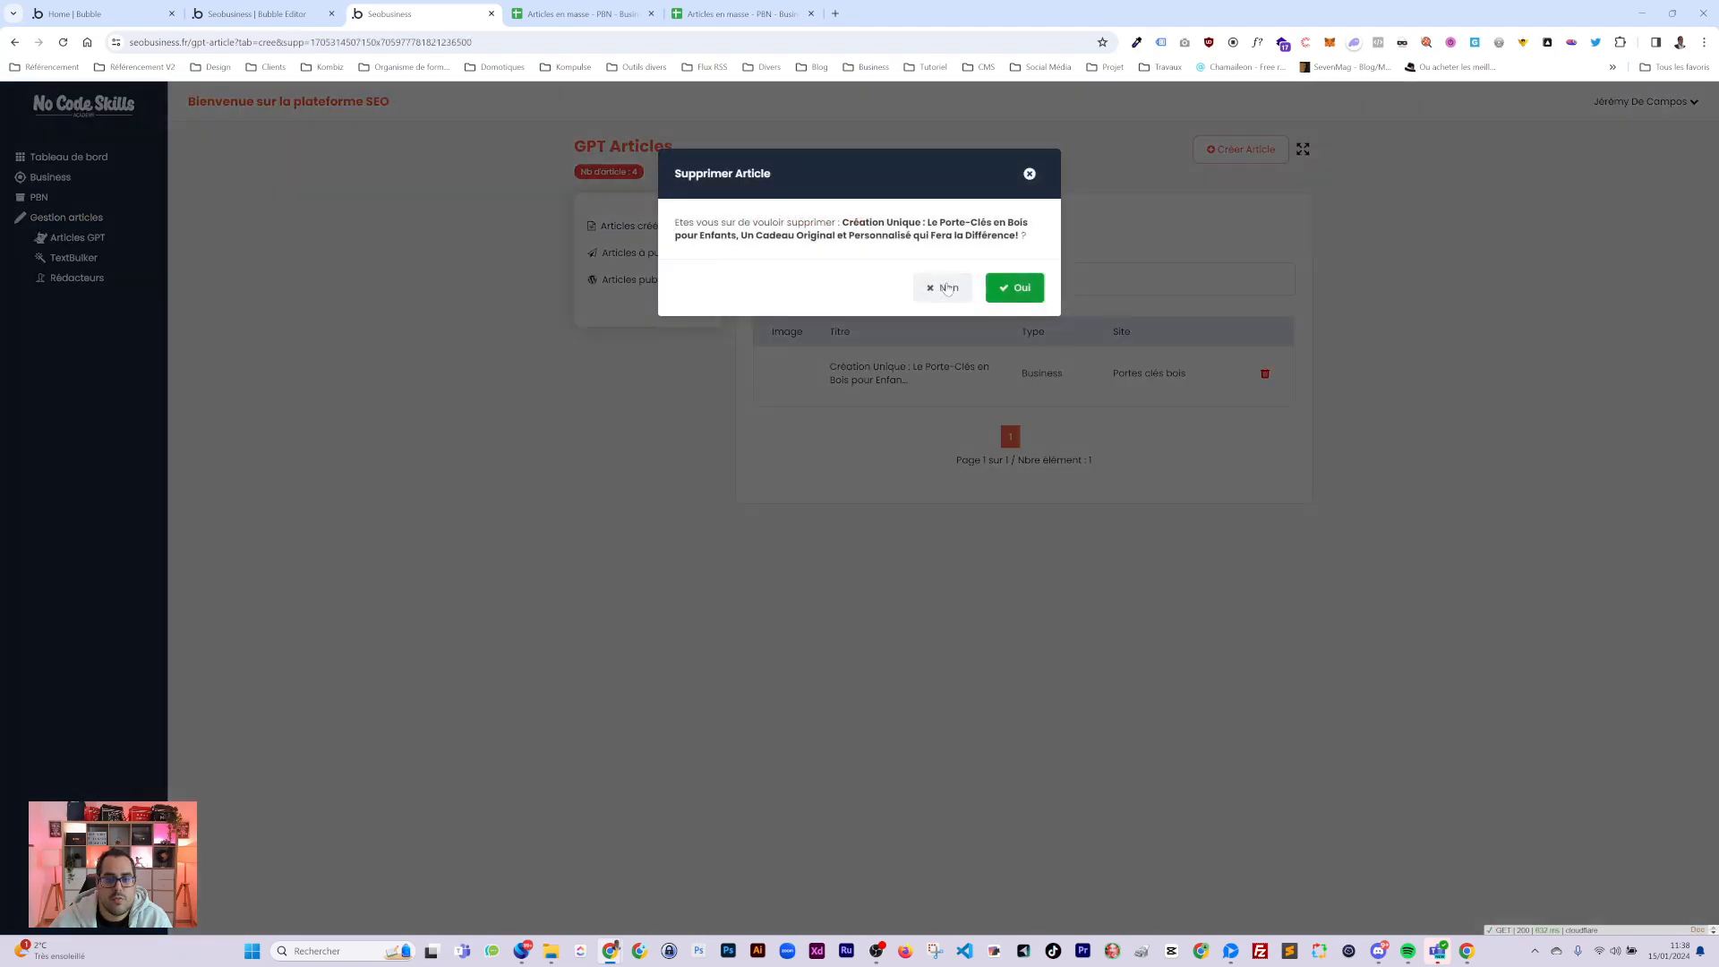
# Decline the deletion, then filter created articles by Business type and the Les box en folies site.
pyautogui.click(946, 289)
pyautogui.click(769, 279)
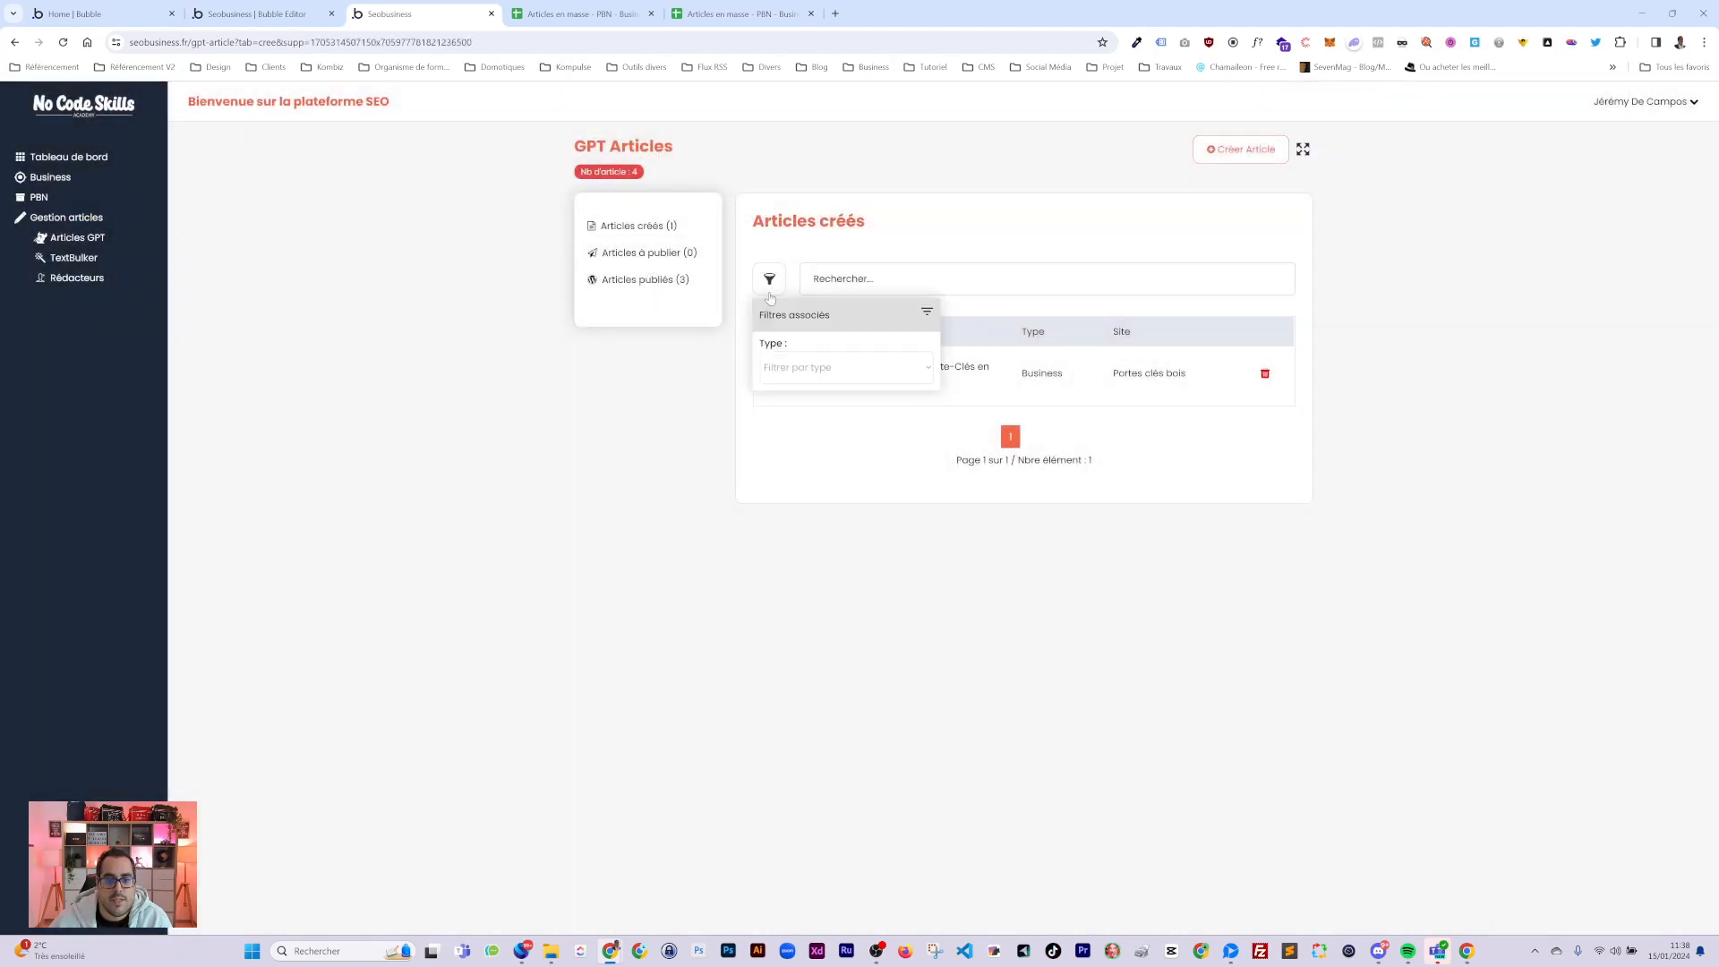
pyautogui.click(779, 367)
pyautogui.click(786, 403)
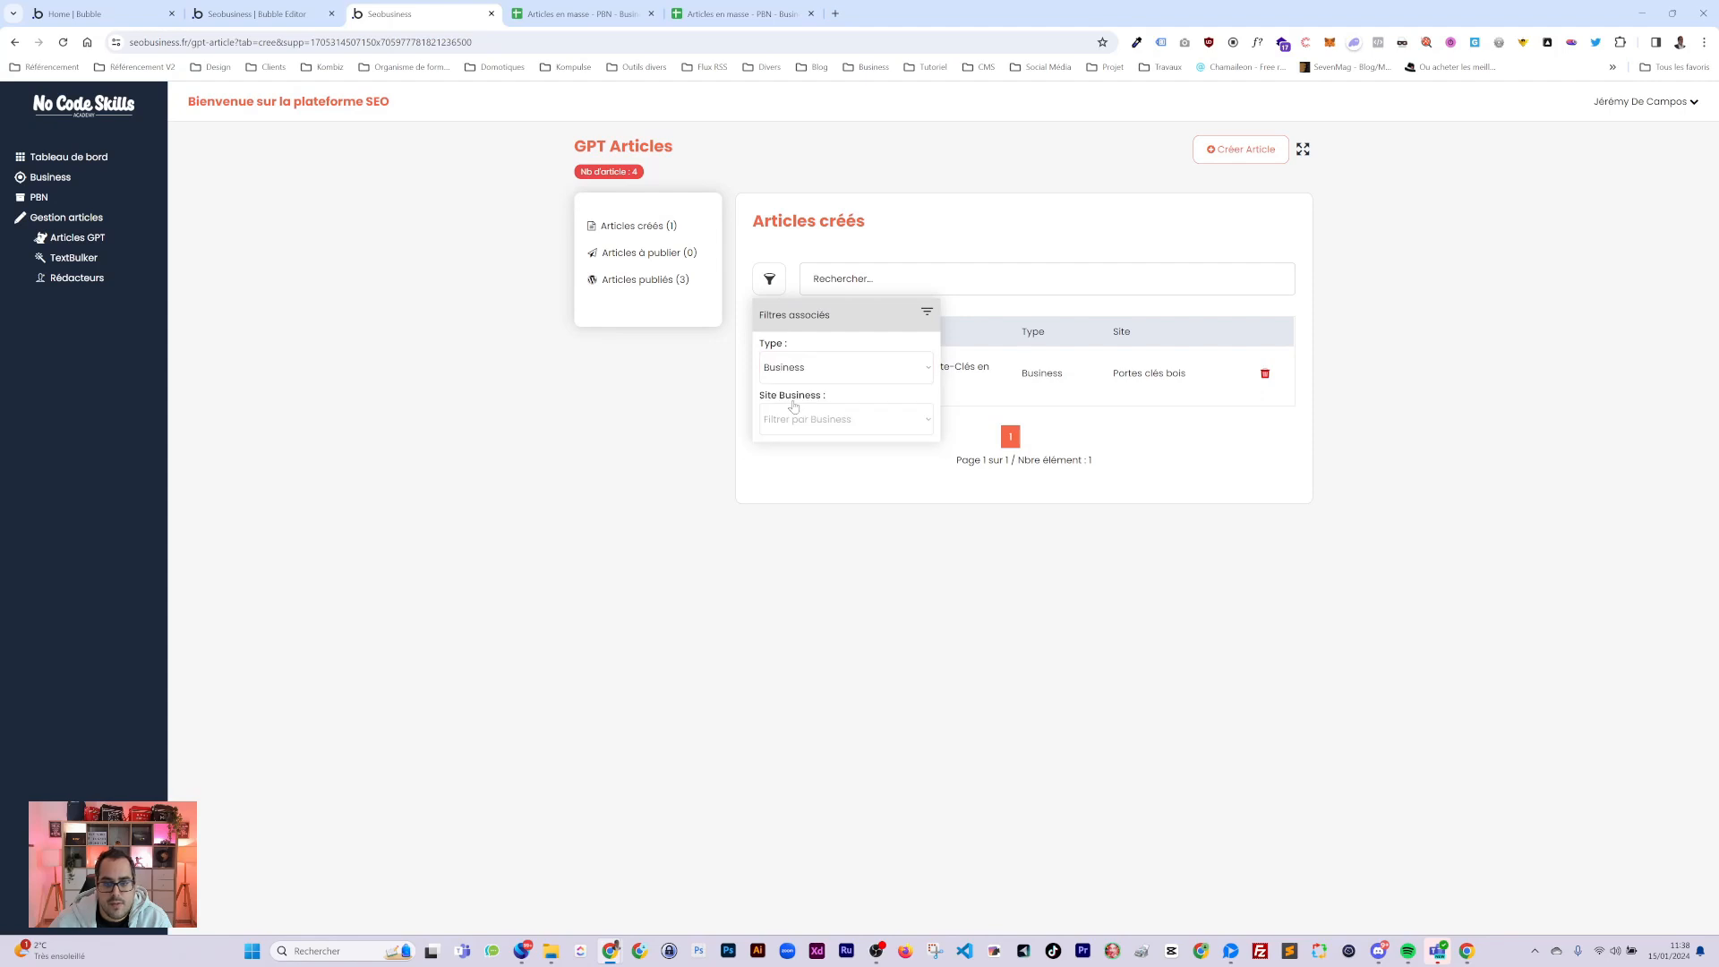
pyautogui.click(803, 423)
pyautogui.click(795, 453)
pyautogui.click(802, 367)
pyautogui.click(788, 417)
pyautogui.click(806, 368)
pyautogui.click(818, 403)
pyautogui.click(817, 419)
pyautogui.click(806, 453)
# Try the Growthselling site, PBN type, then Business with Portes clés bois and Les box en folies.
pyautogui.click(798, 421)
pyautogui.click(804, 453)
pyautogui.click(806, 367)
pyautogui.click(801, 418)
pyautogui.click(810, 368)
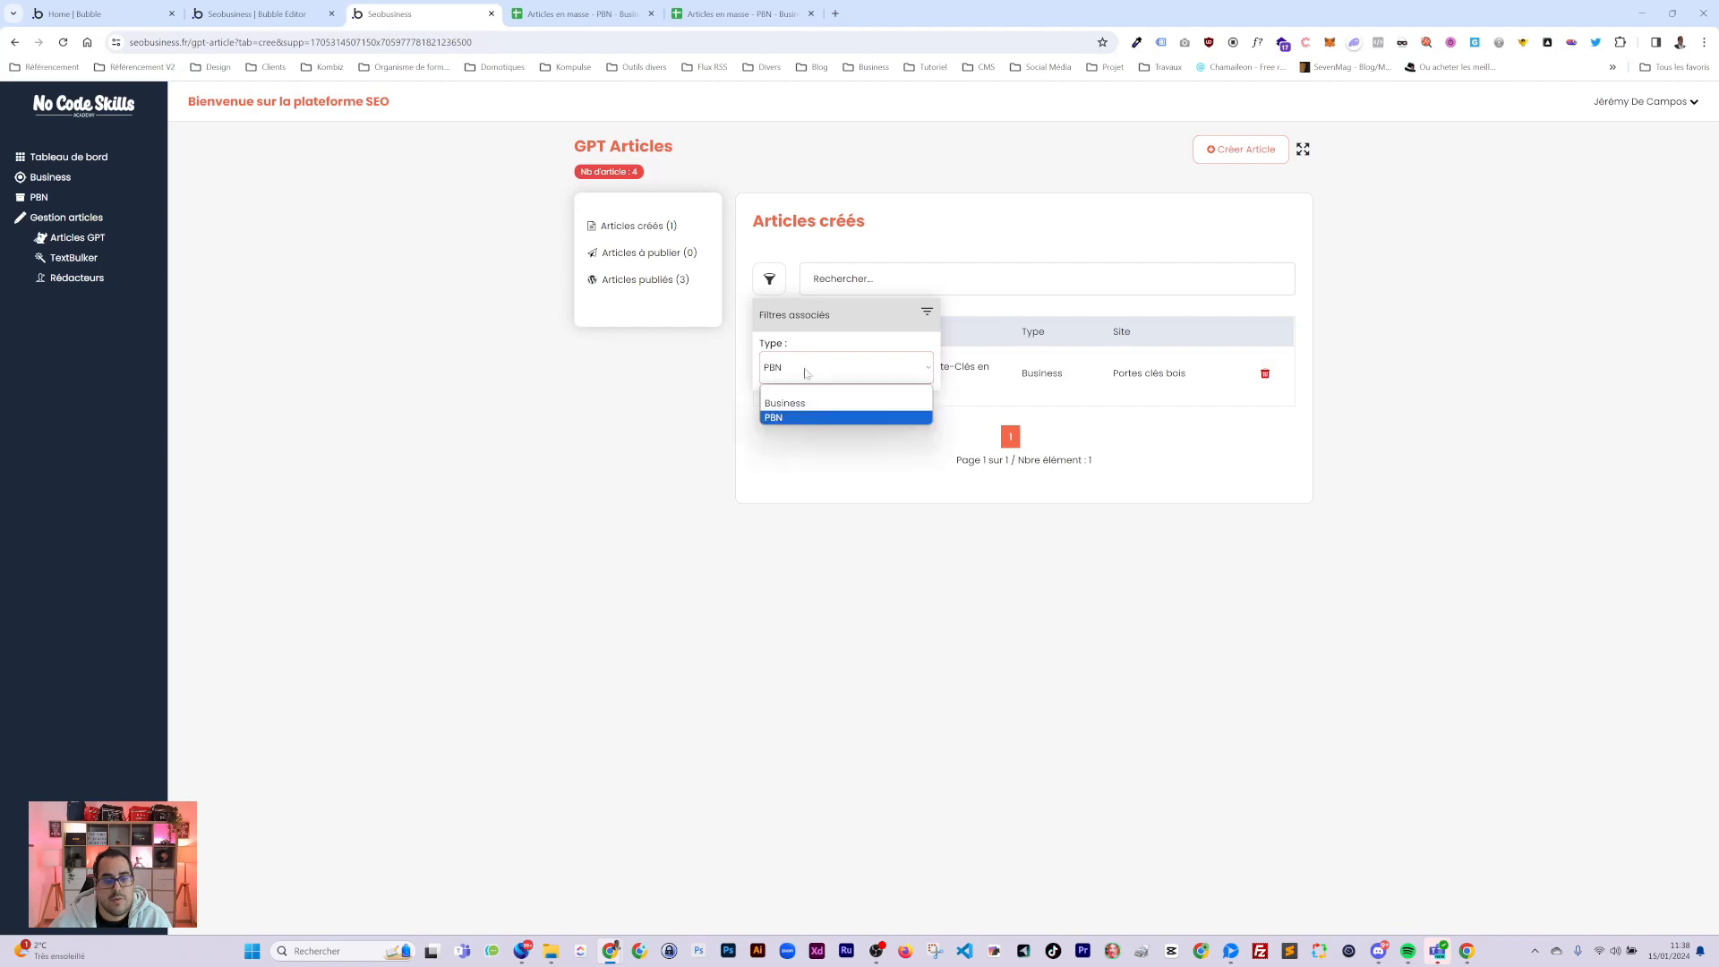
pyautogui.click(812, 404)
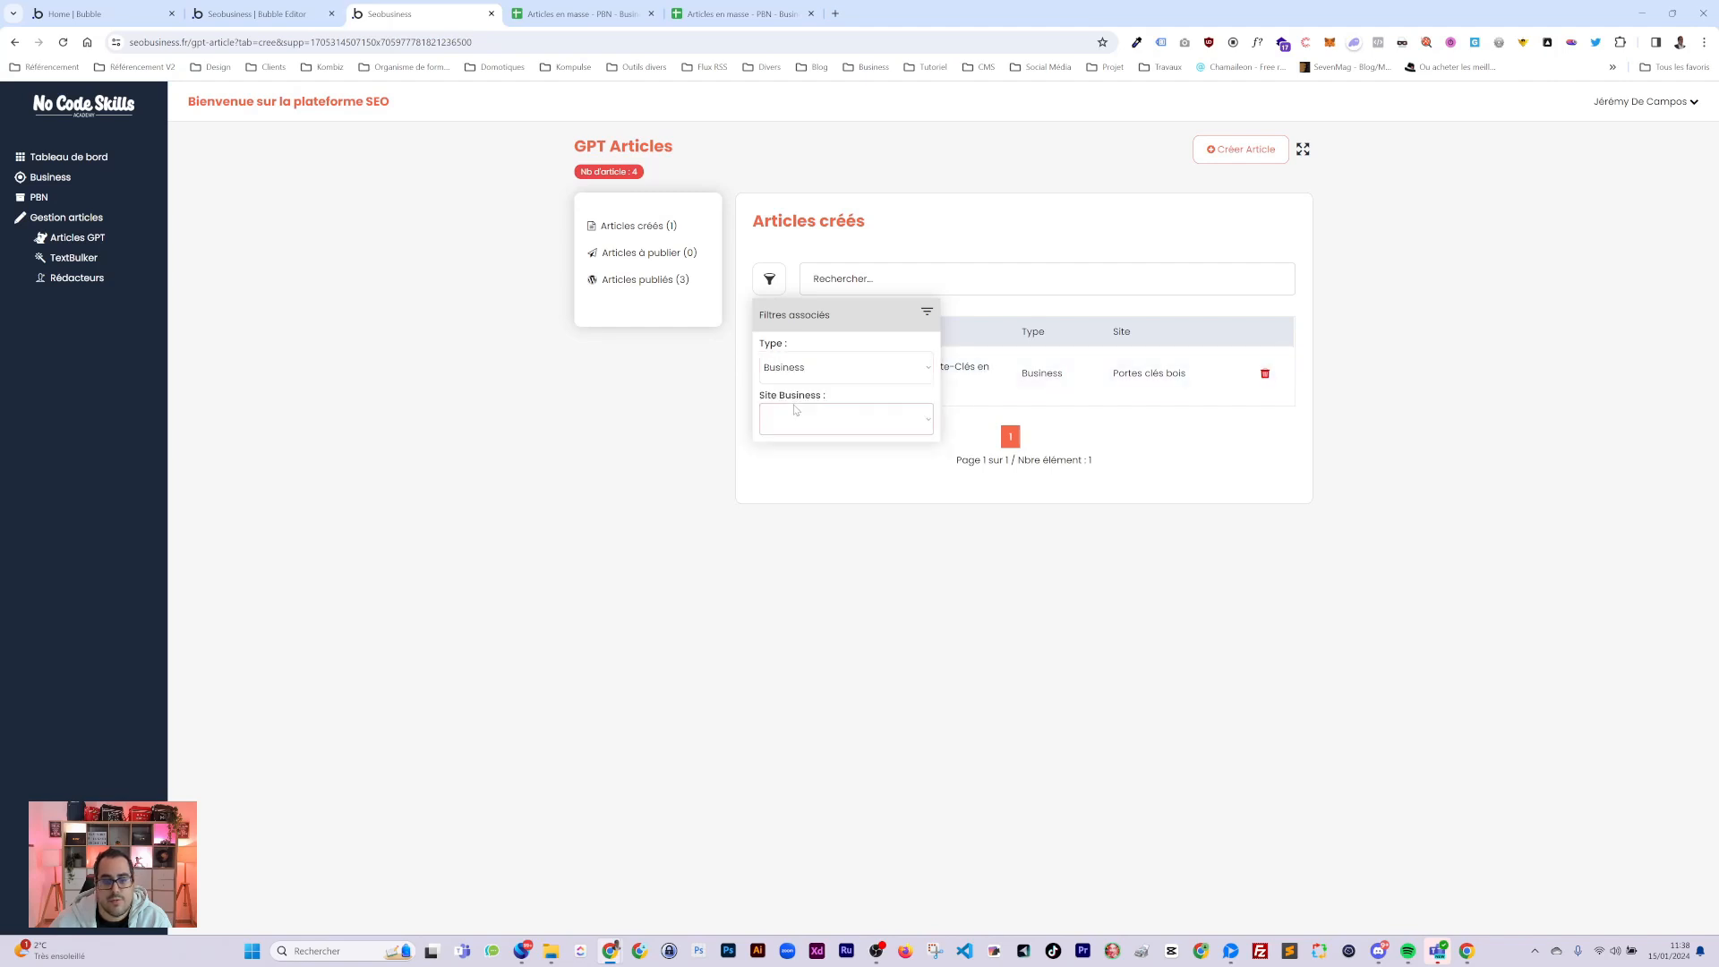
pyautogui.click(817, 419)
pyautogui.click(873, 439)
pyautogui.click(863, 420)
pyautogui.click(832, 466)
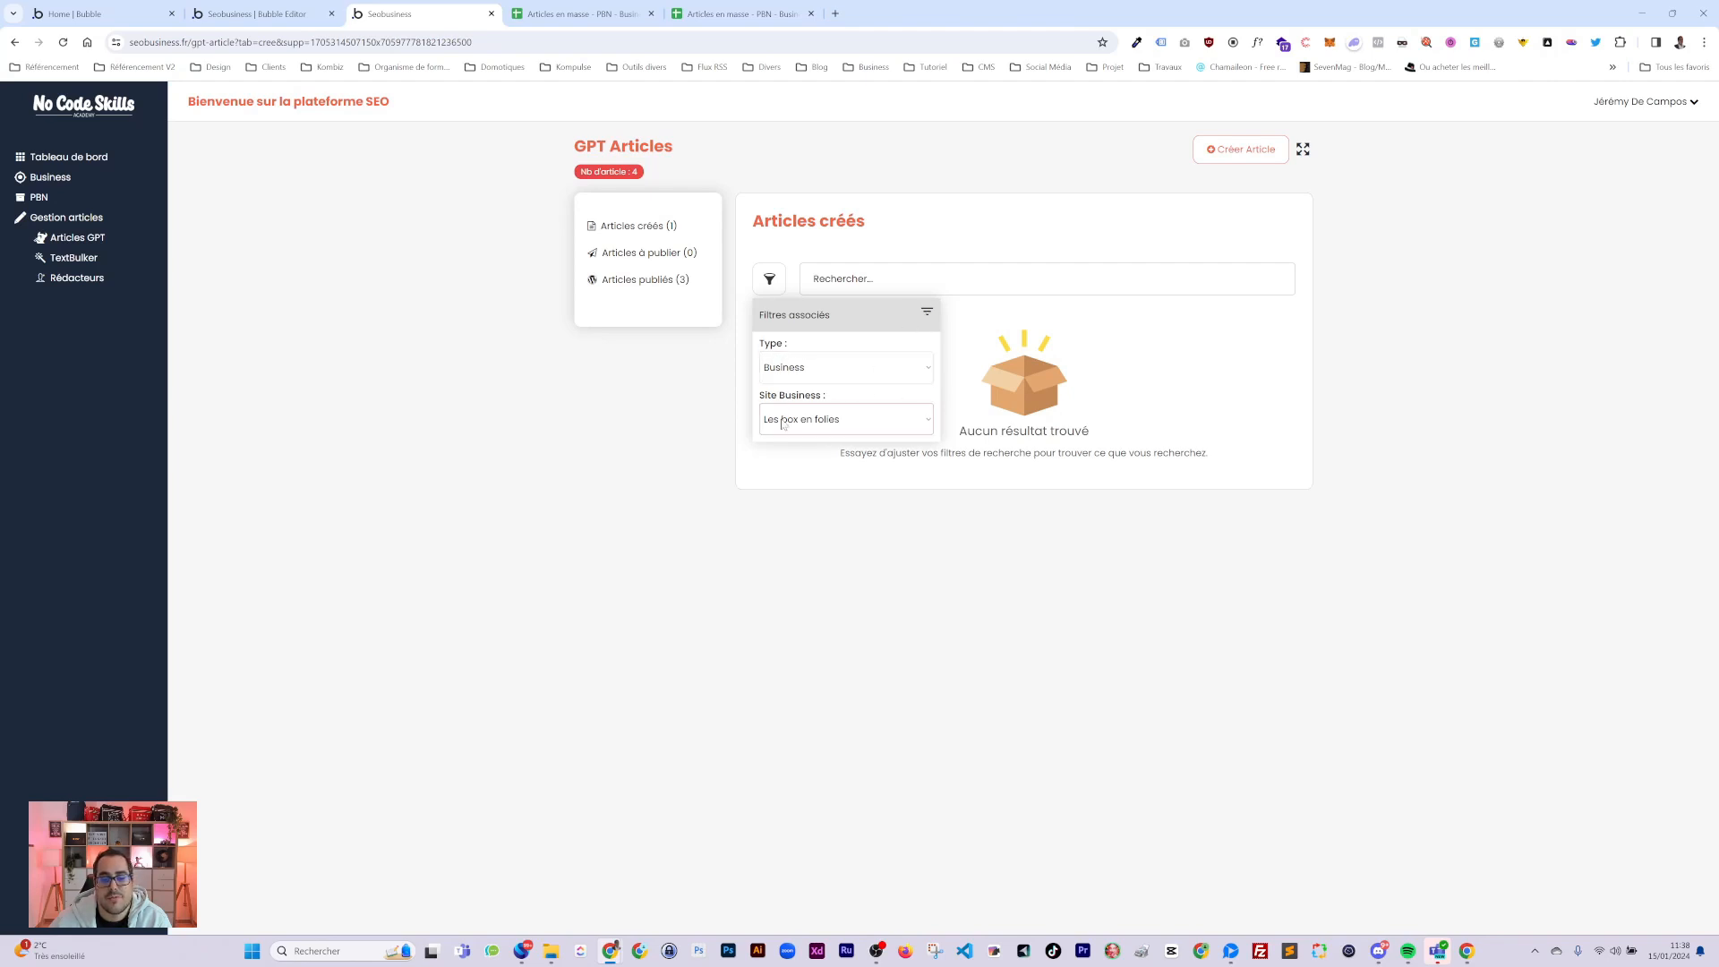
# Cycle the site filter through Portes clés bois and Growthselling, then clear all filters and close.
pyautogui.click(806, 374)
pyautogui.click(796, 412)
pyautogui.click(795, 411)
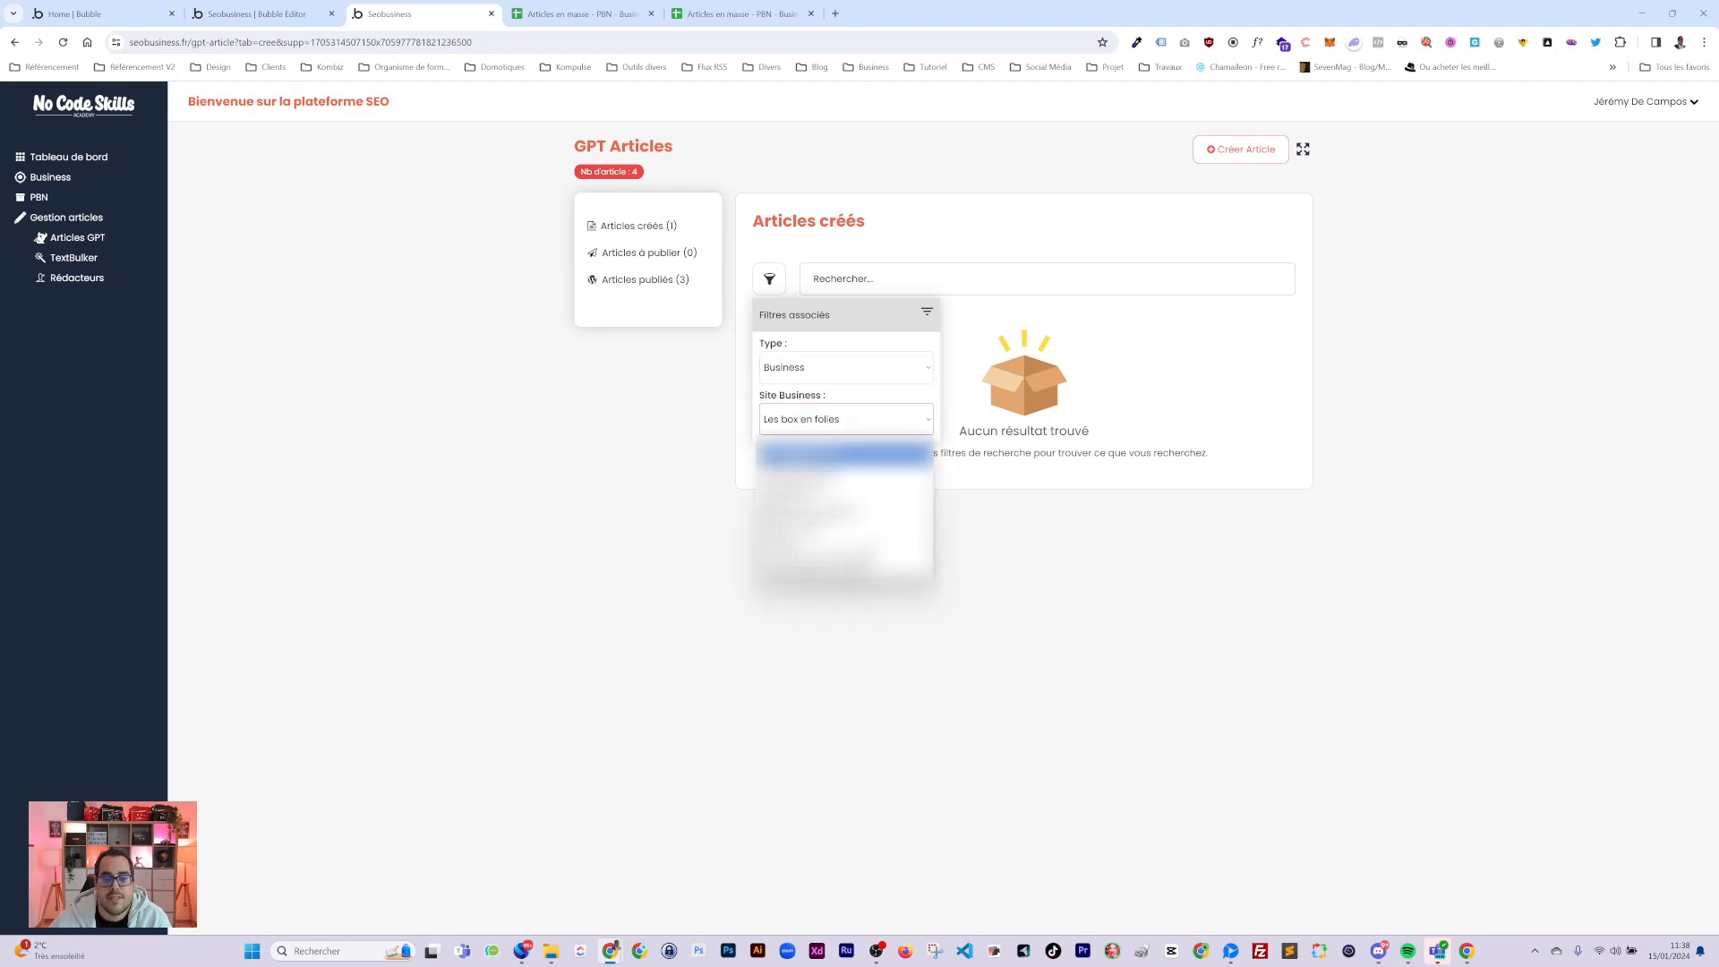
pyautogui.click(790, 452)
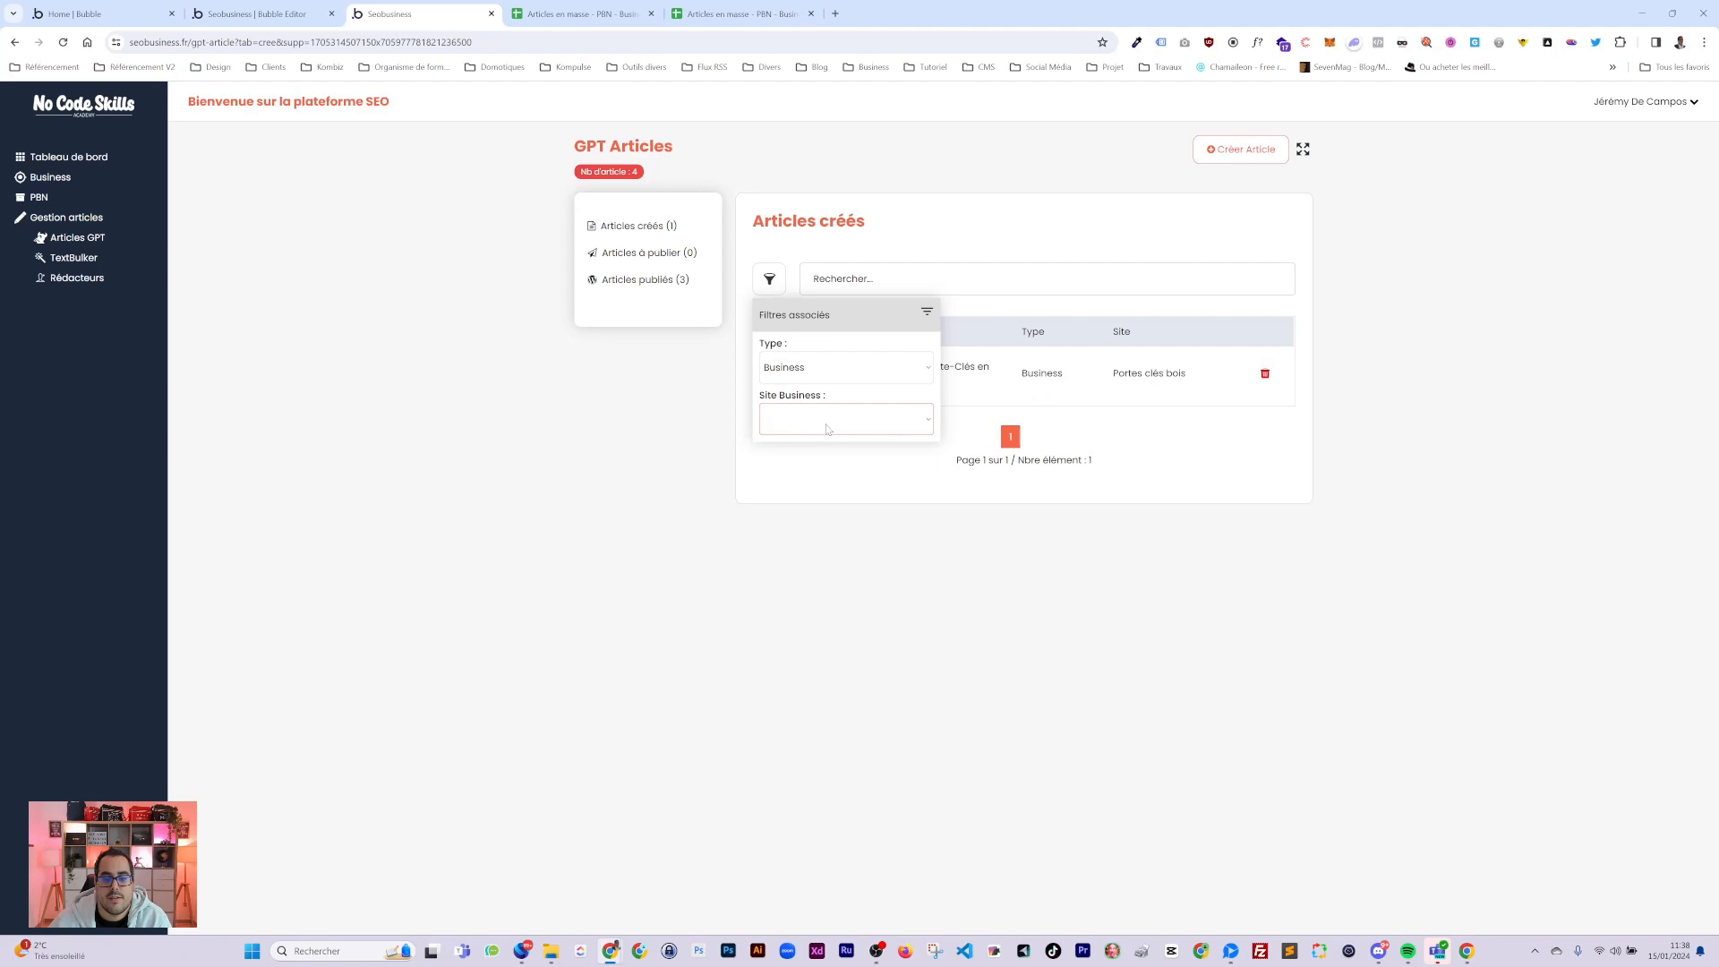
pyautogui.click(828, 421)
pyautogui.click(829, 456)
pyautogui.click(829, 421)
pyautogui.click(832, 481)
pyautogui.click(829, 382)
pyautogui.click(833, 396)
pyautogui.click(846, 476)
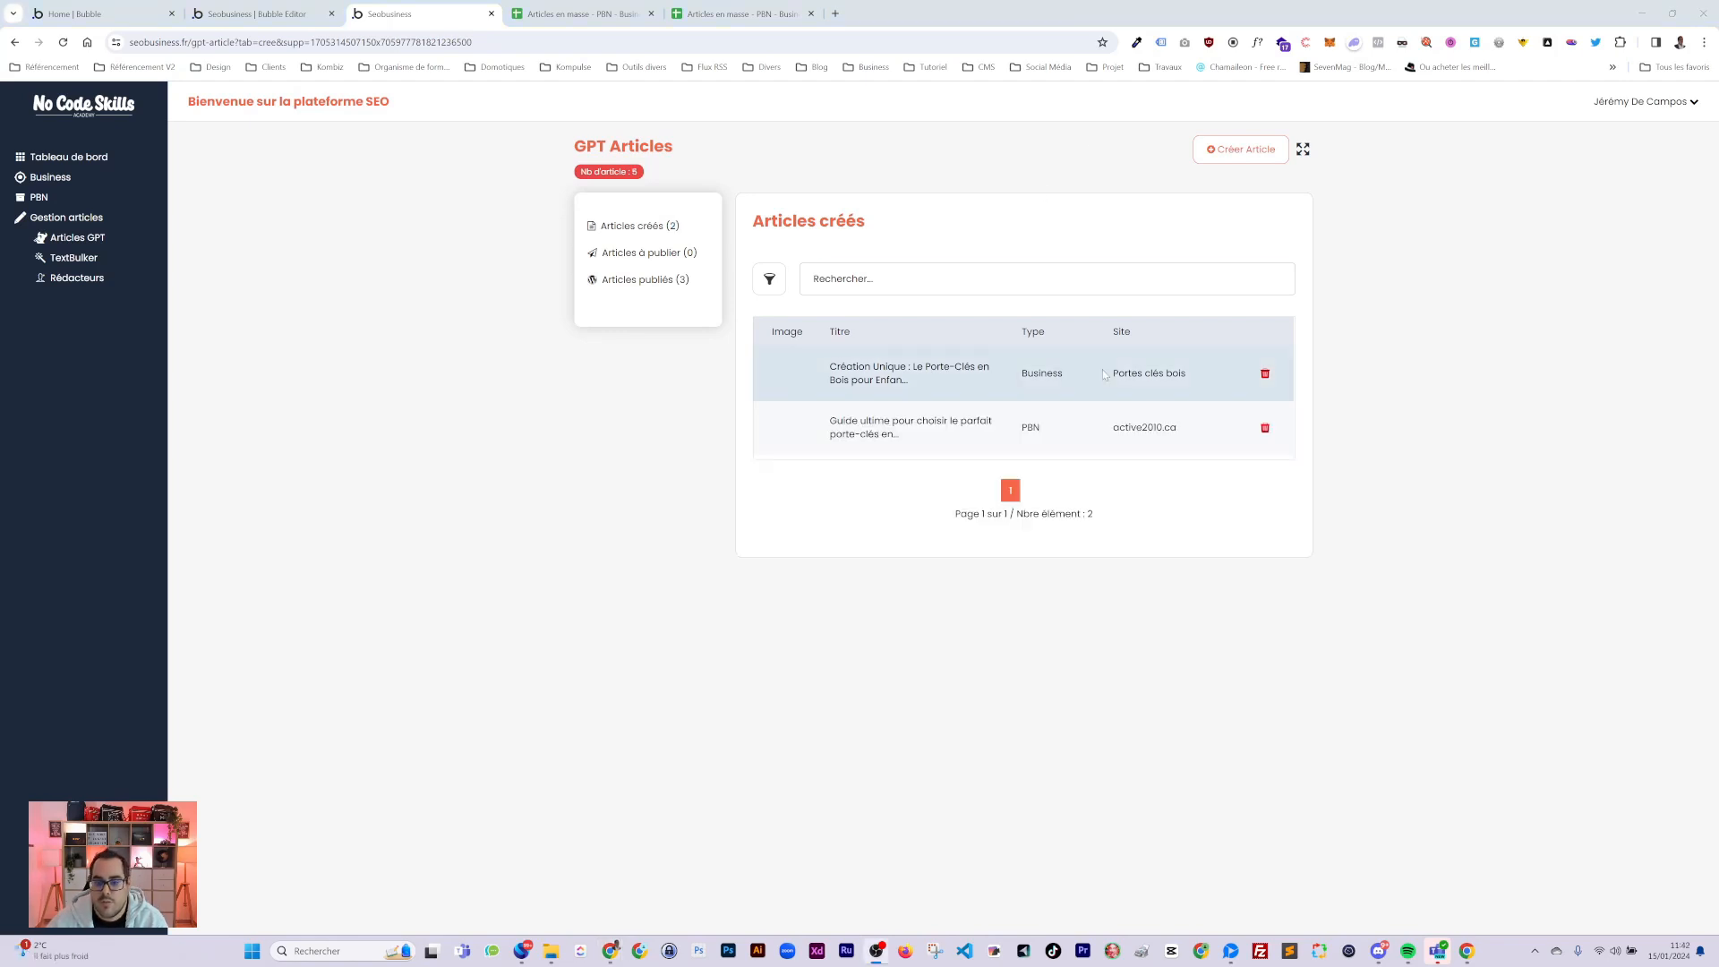
# Switch the Articles créés table to full width so the Date Création column appears.
pyautogui.click(1305, 147)
pyautogui.click(1302, 149)
pyautogui.click(1301, 149)
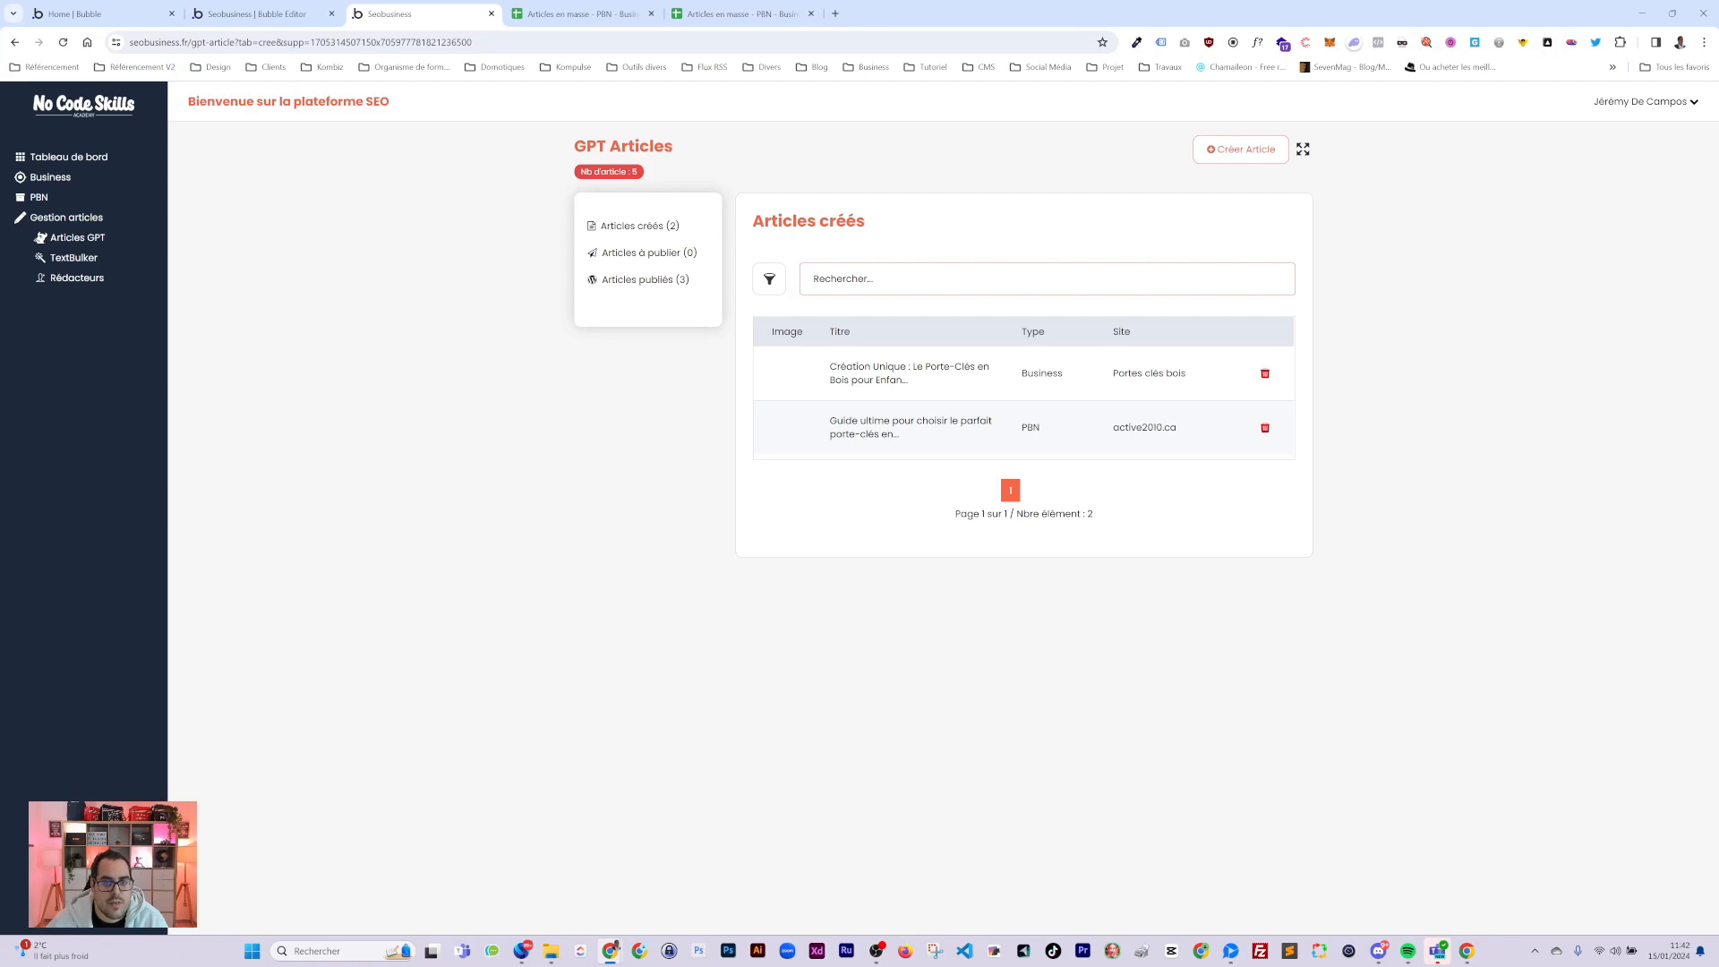
pyautogui.click(1304, 151)
pyautogui.click(1304, 151)
pyautogui.click(1304, 151)
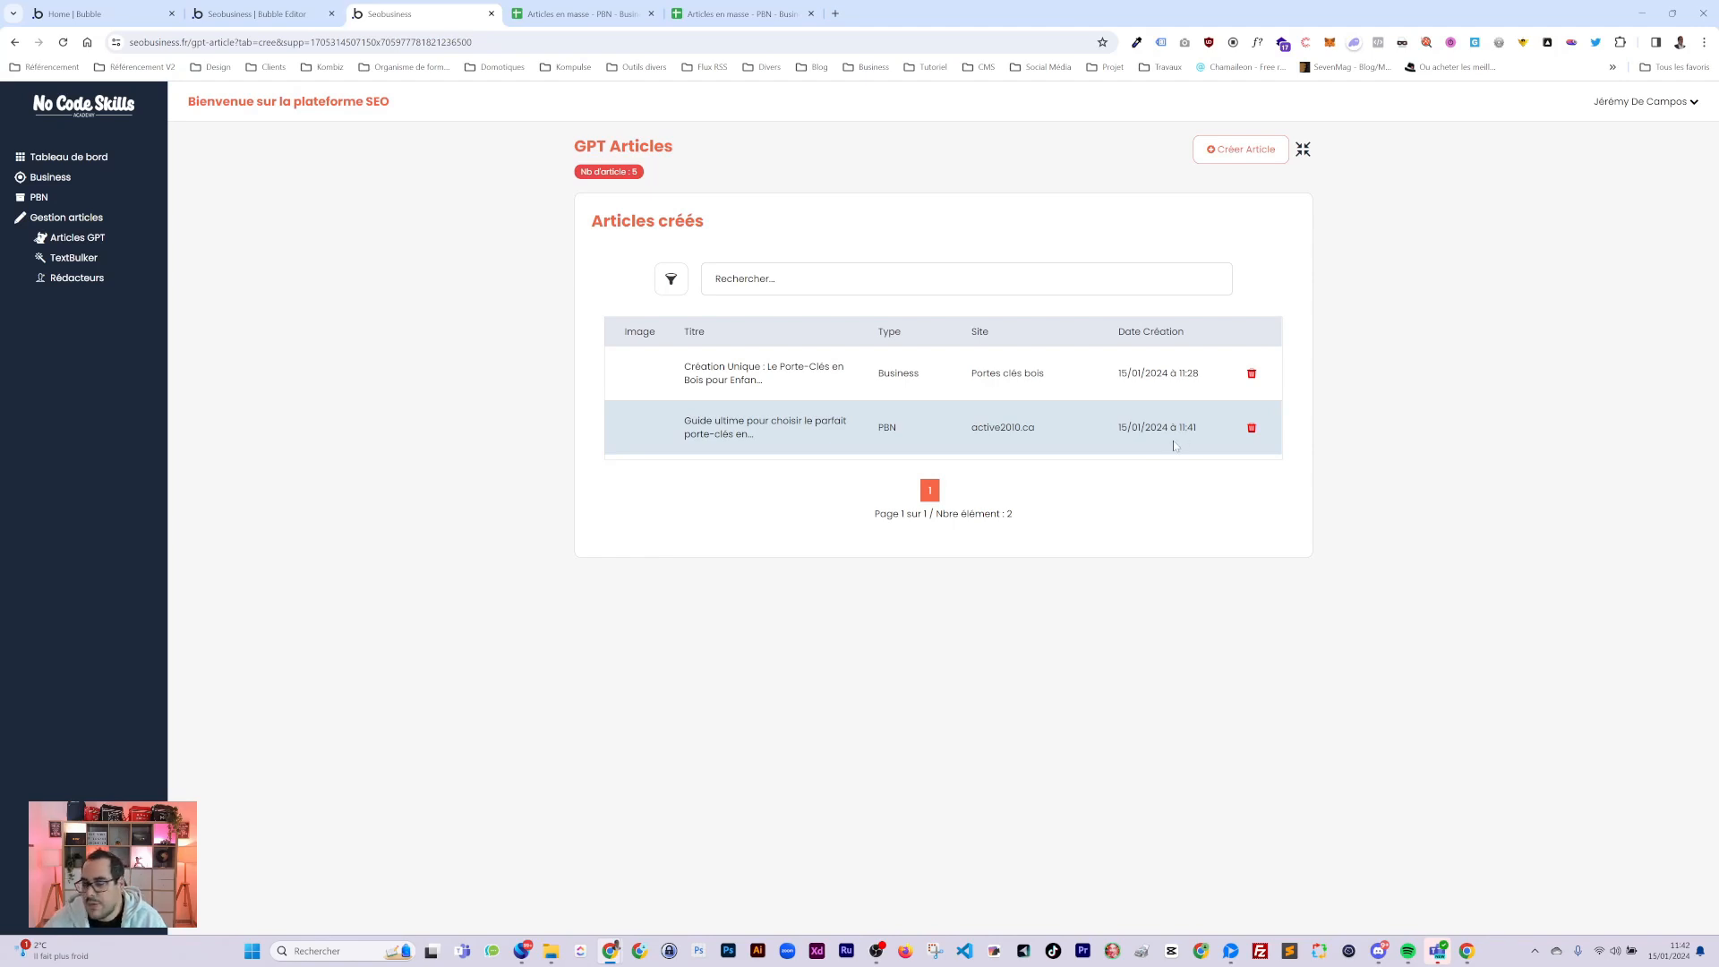
# Open the 'Guide ultime pour choisir le parfait porte-clés…' article and read it down to its FAQ and Conclusion.
pyautogui.click(729, 428)
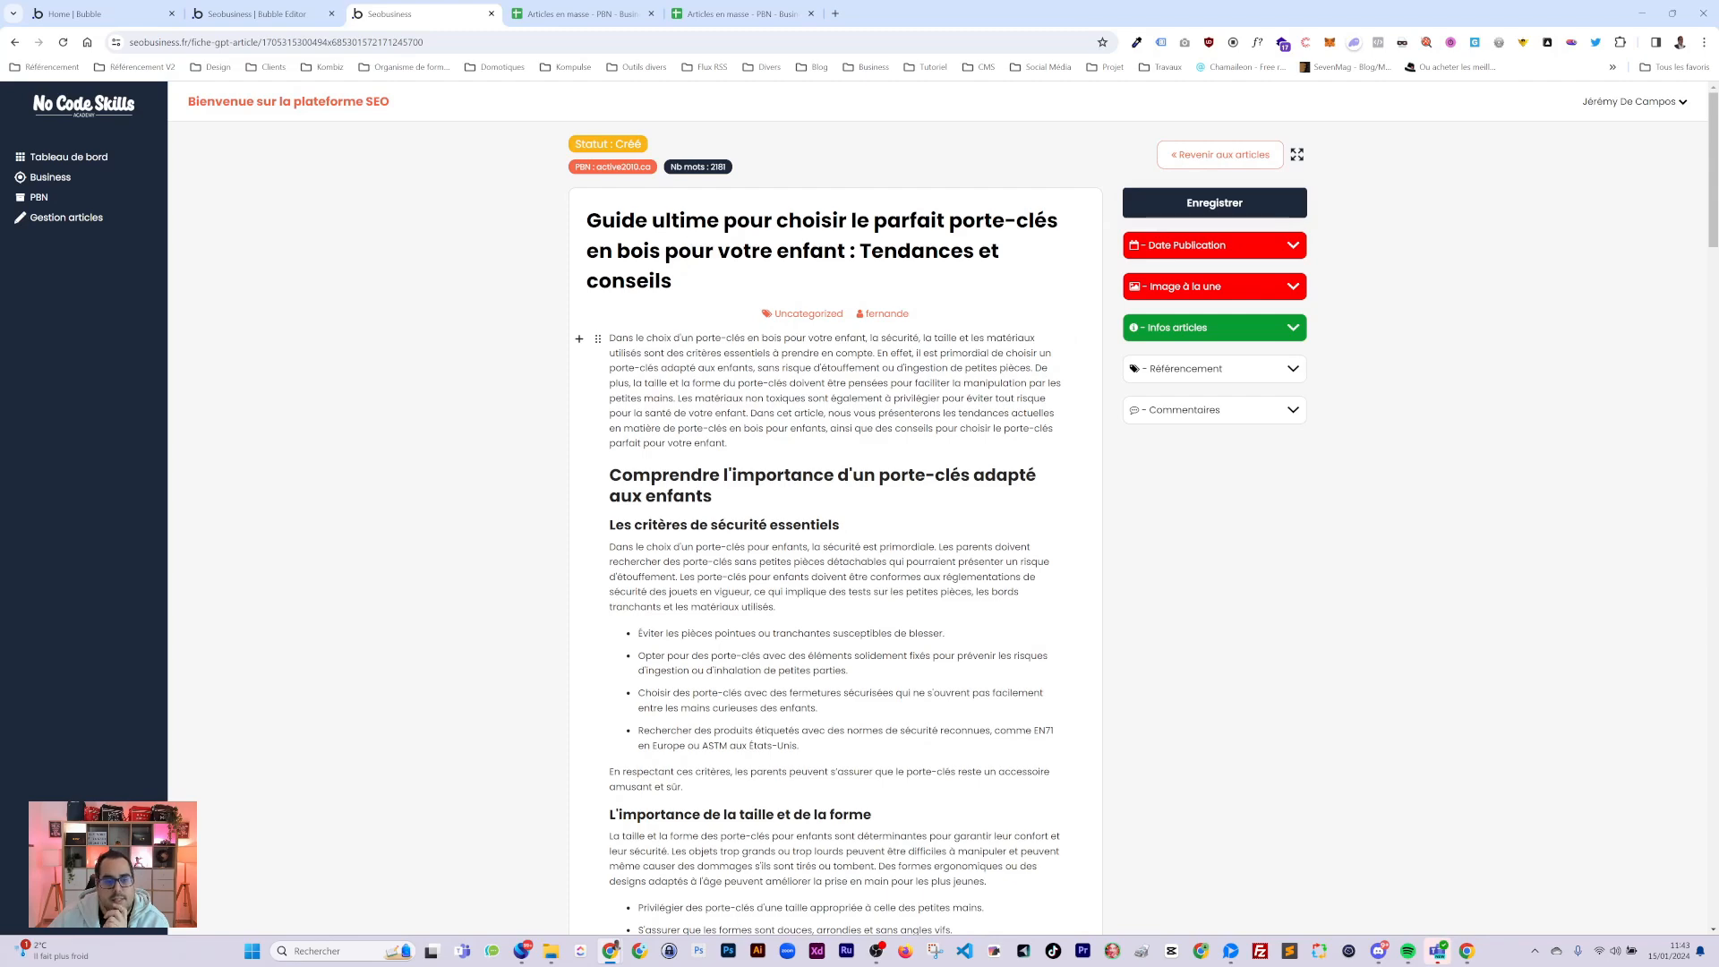
pyautogui.scroll(-5, 690, 250)
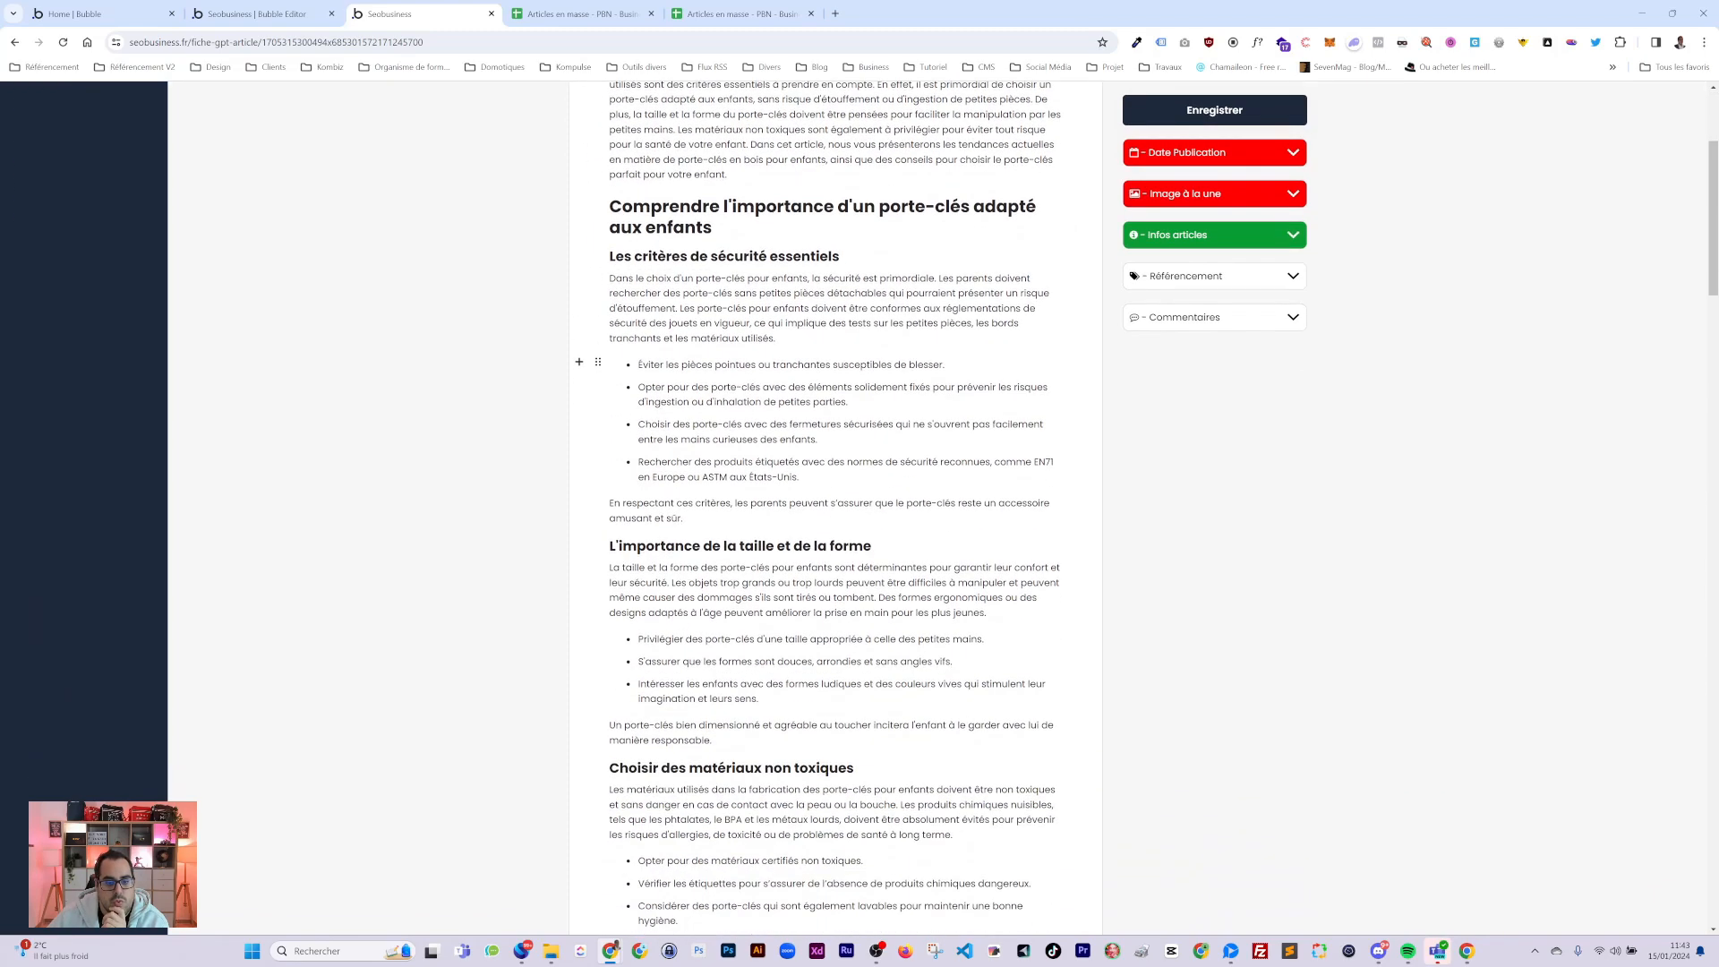
pyautogui.scroll(-3, 690, 250)
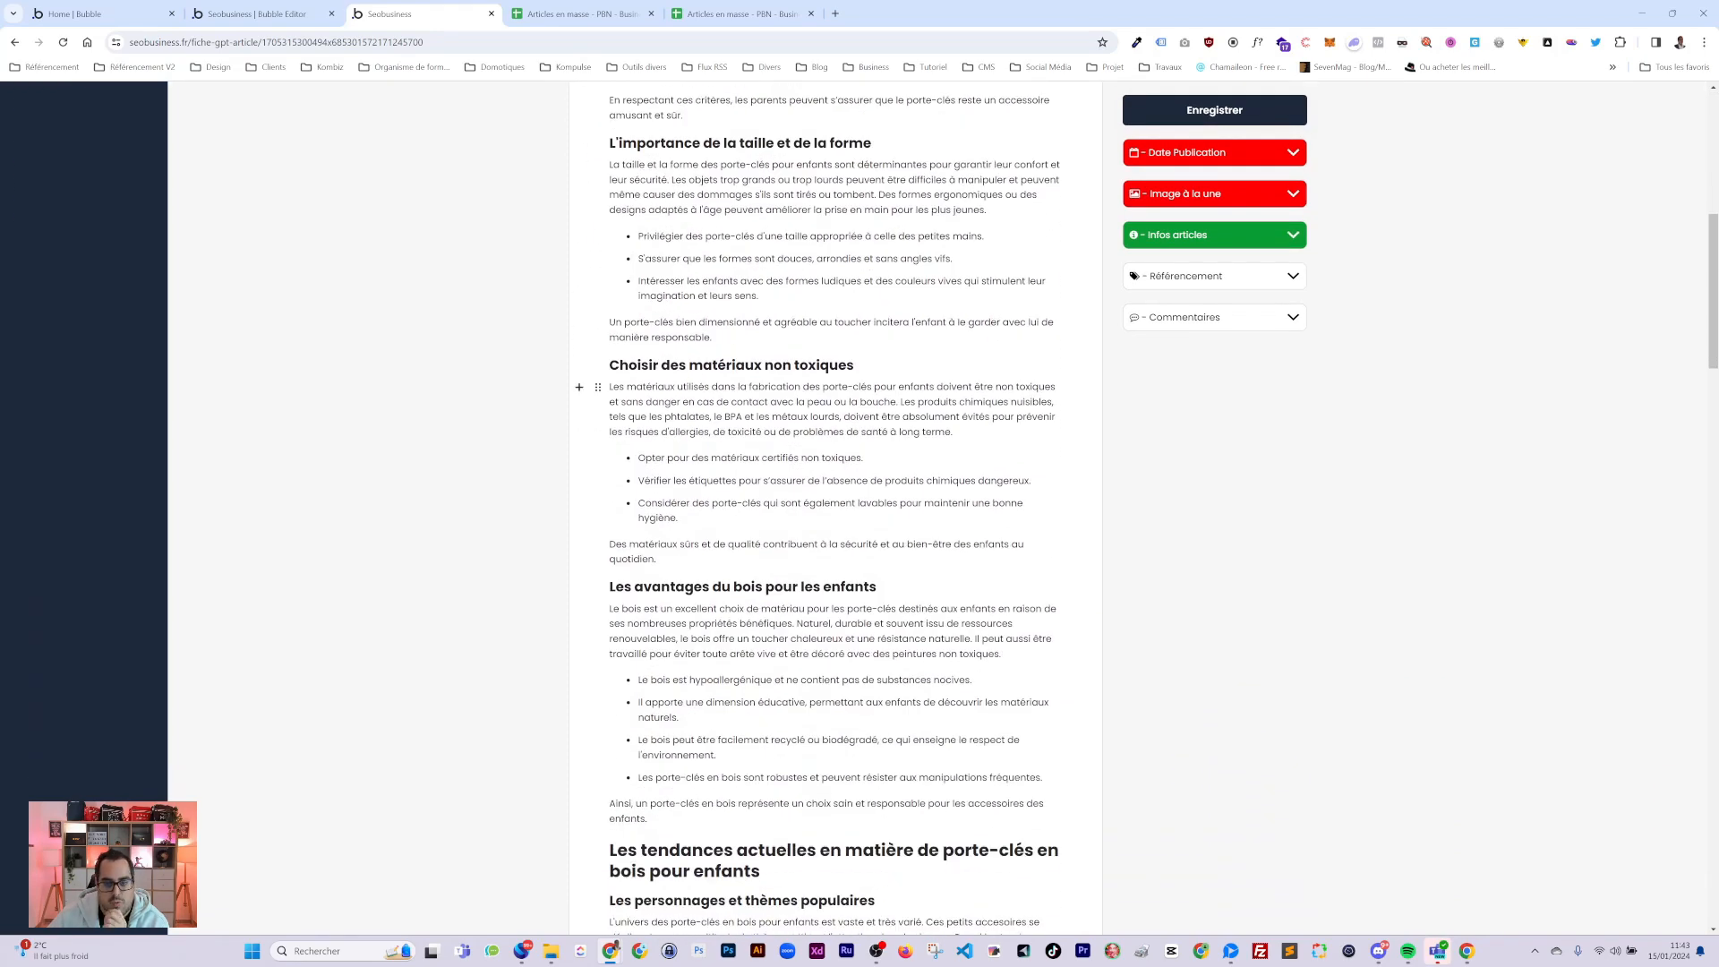
pyautogui.scroll(-8, 806, 484)
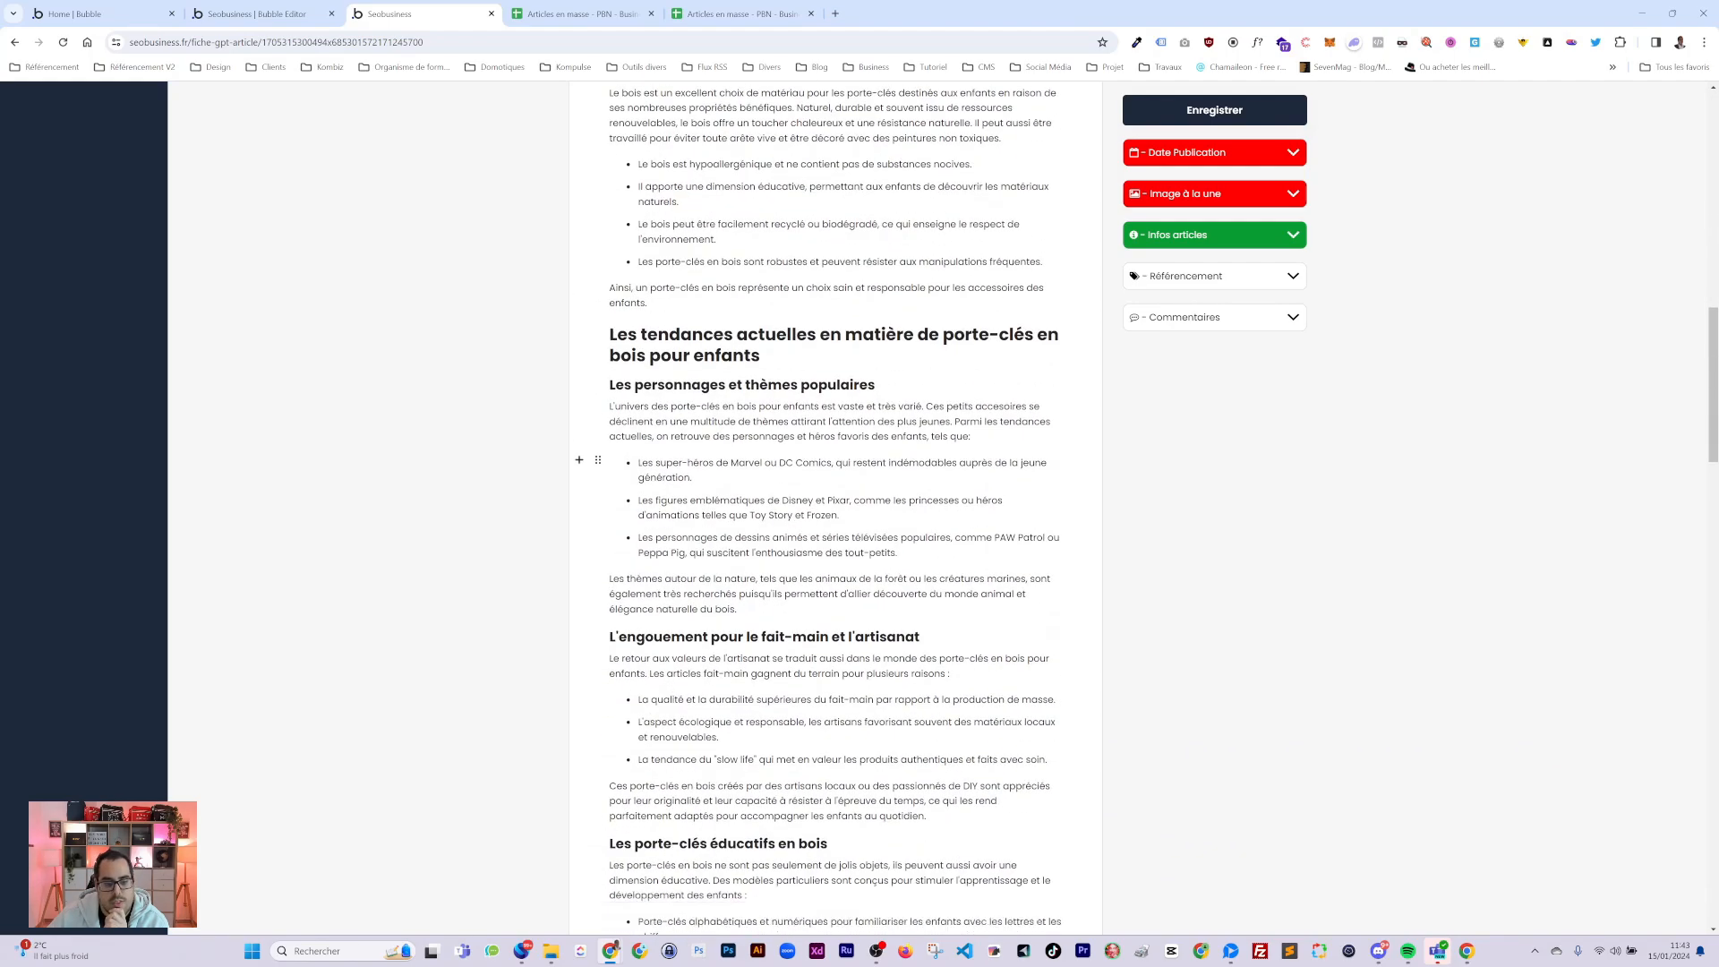
pyautogui.scroll(13, 806, 483)
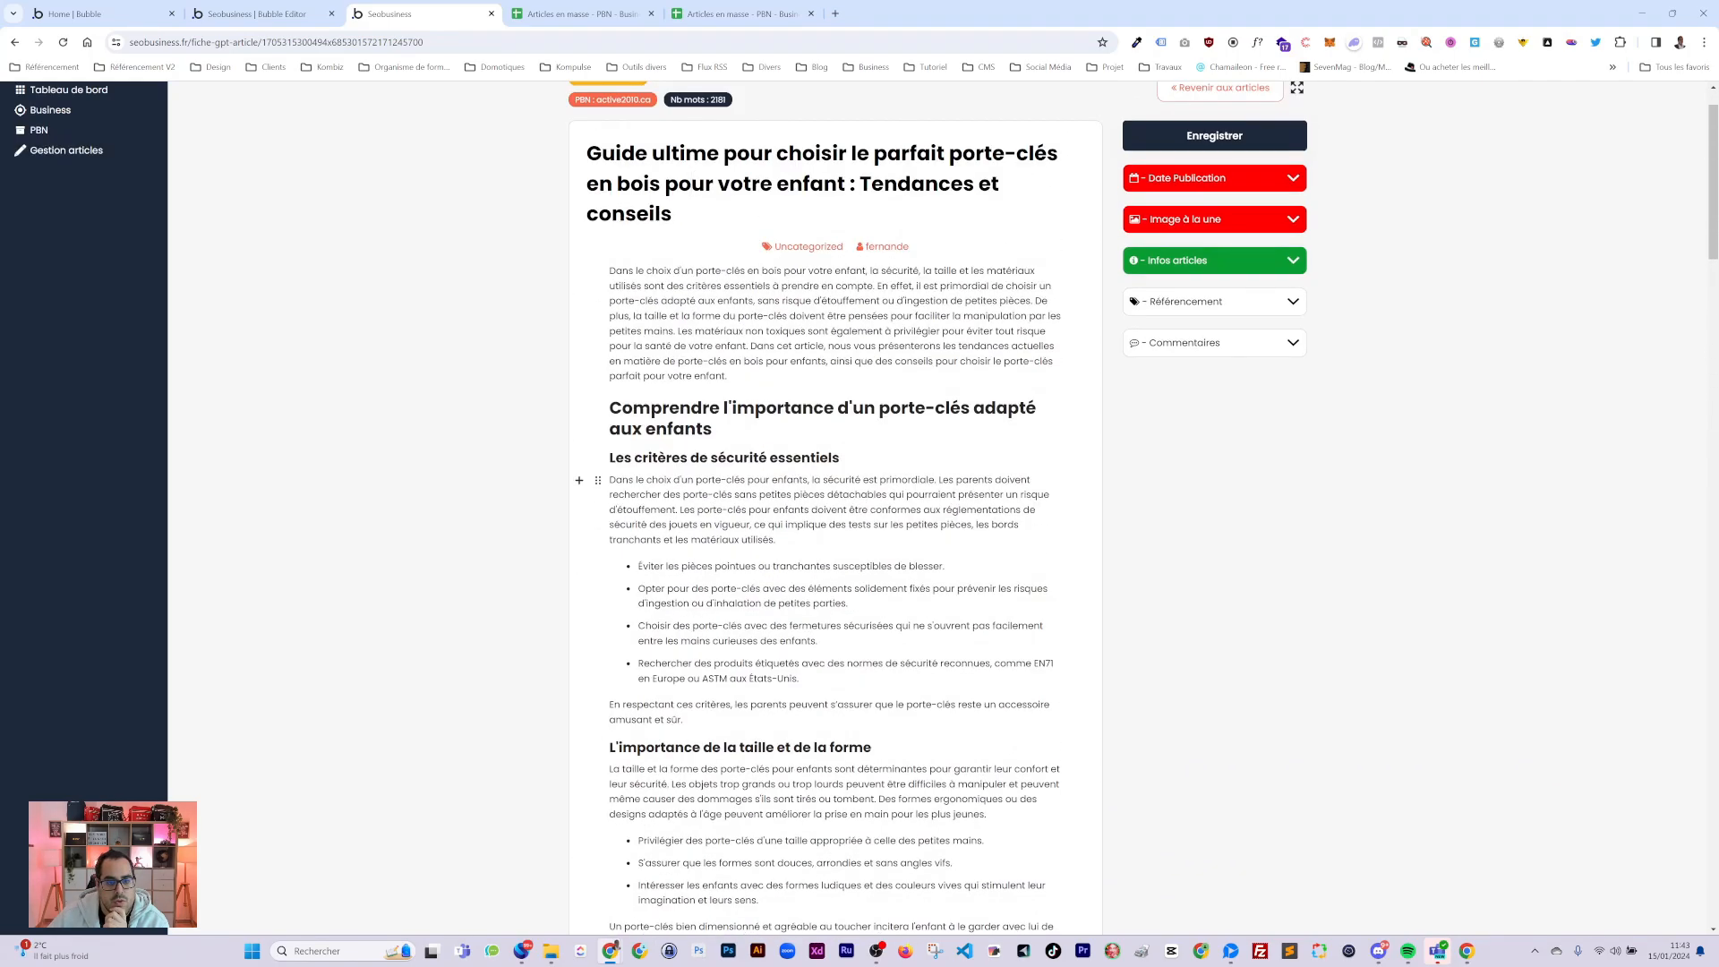
pyautogui.scroll(-5, 806, 484)
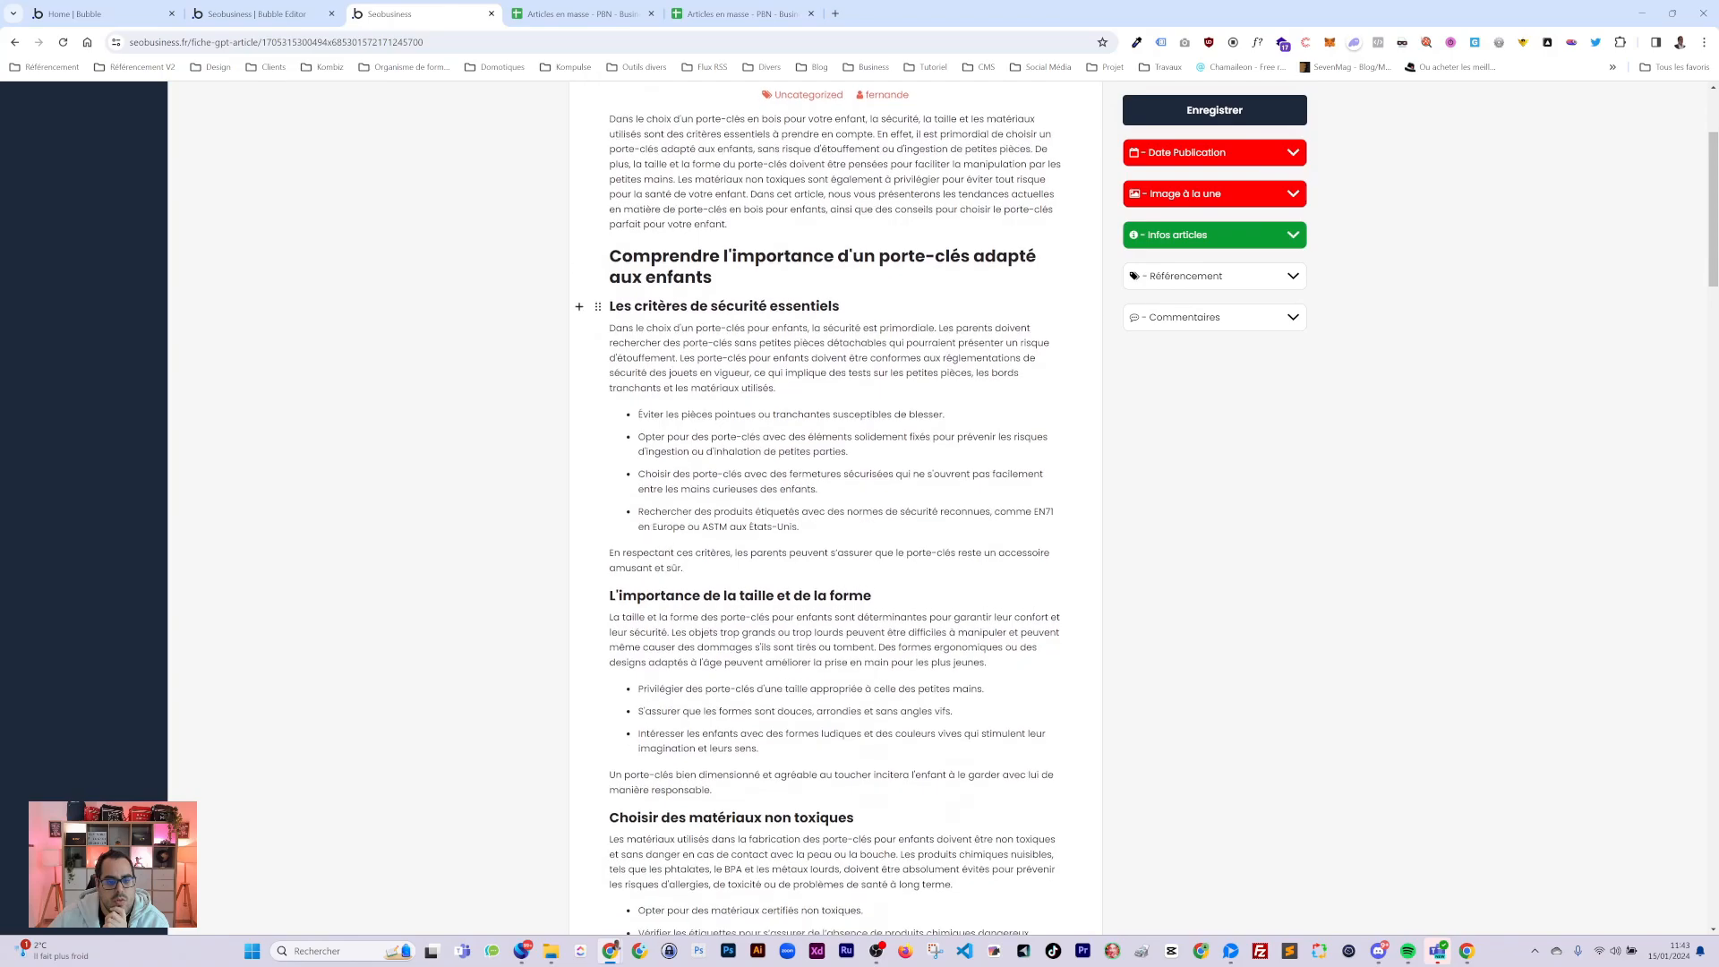
pyautogui.scroll(-16, 806, 484)
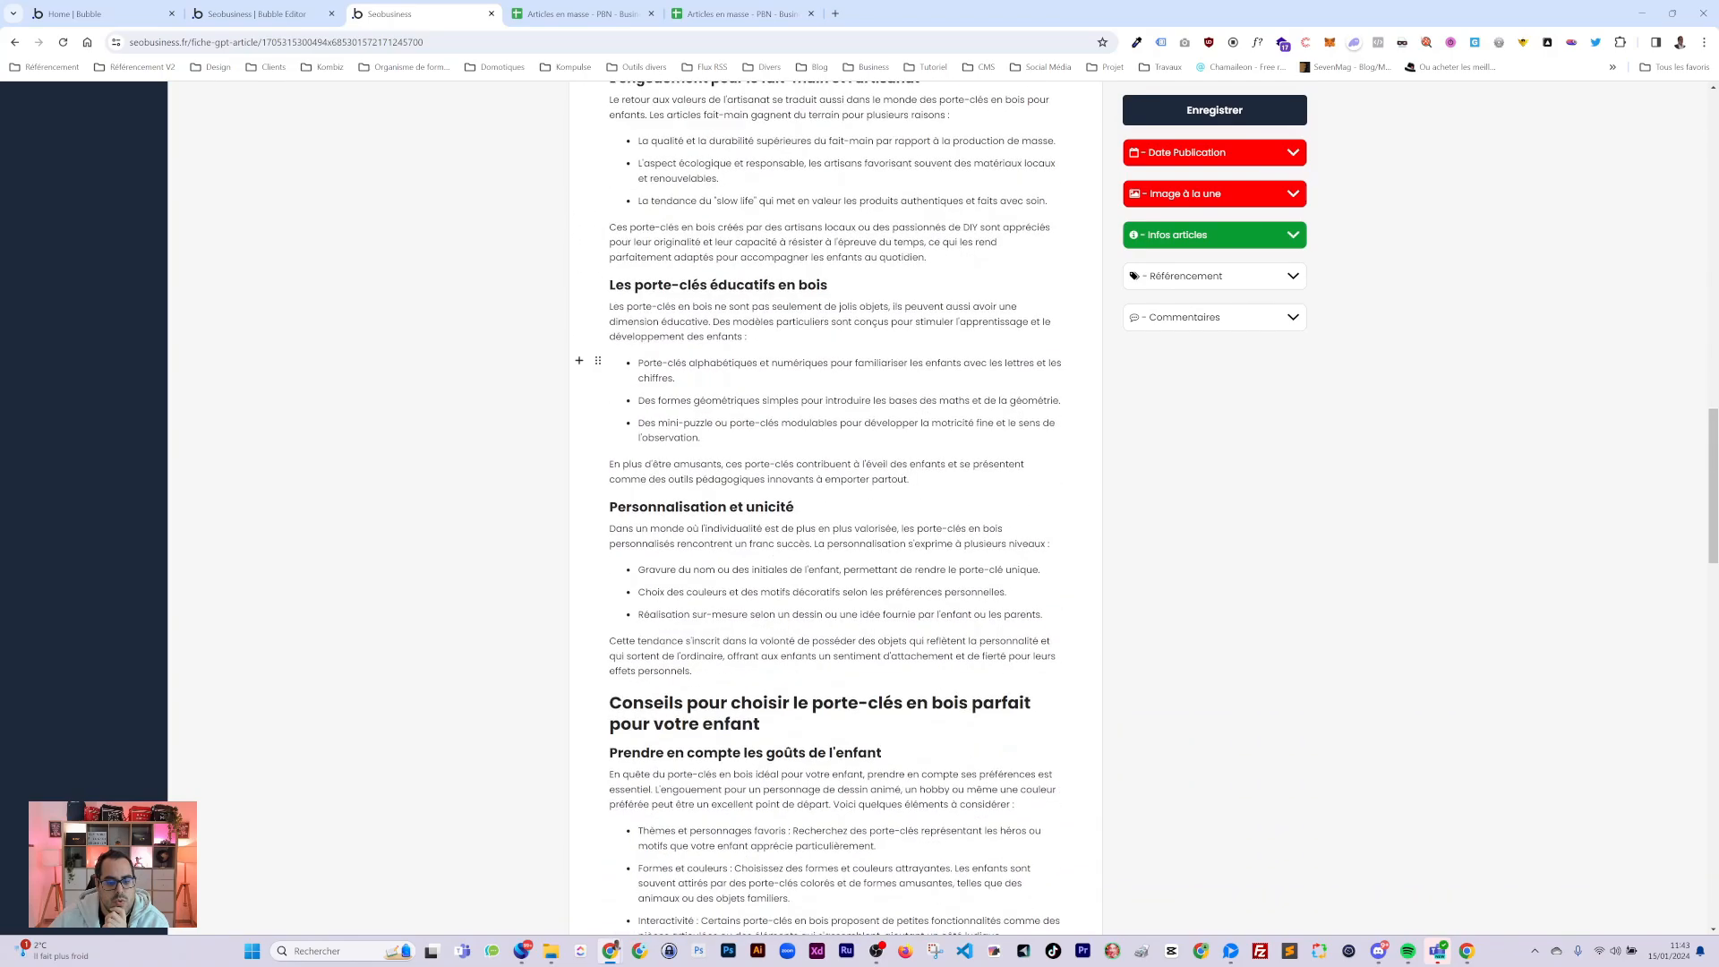
pyautogui.scroll(-11, 833, 484)
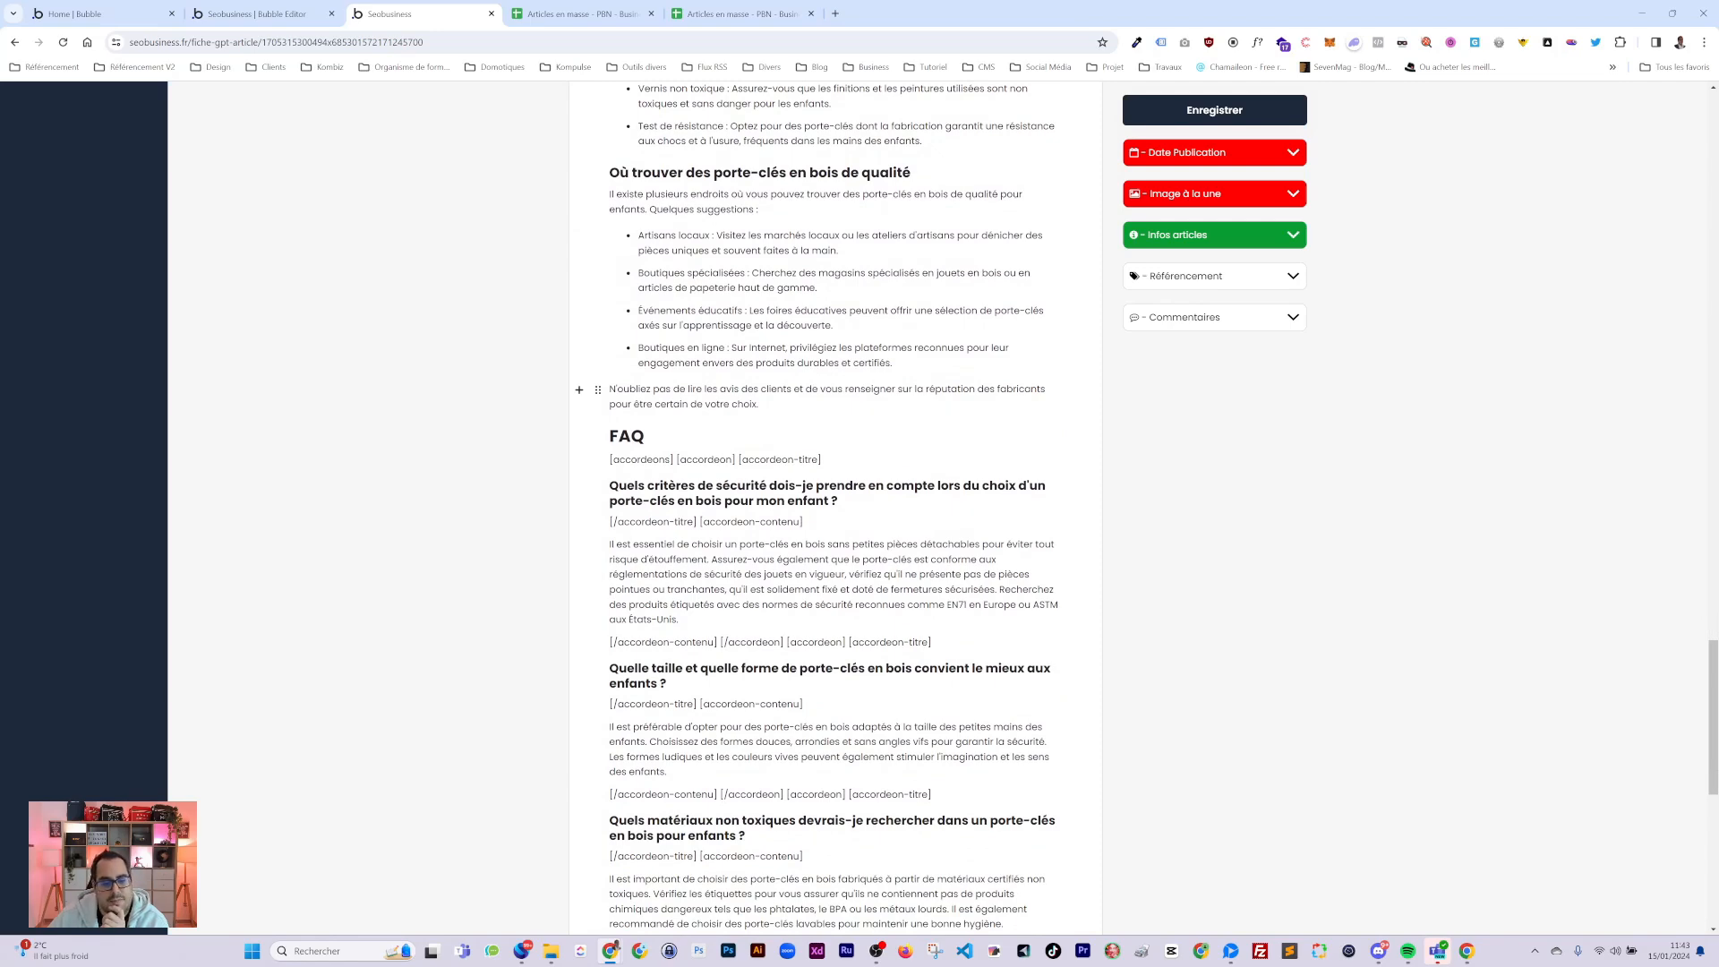
pyautogui.scroll(-2, 591, 394)
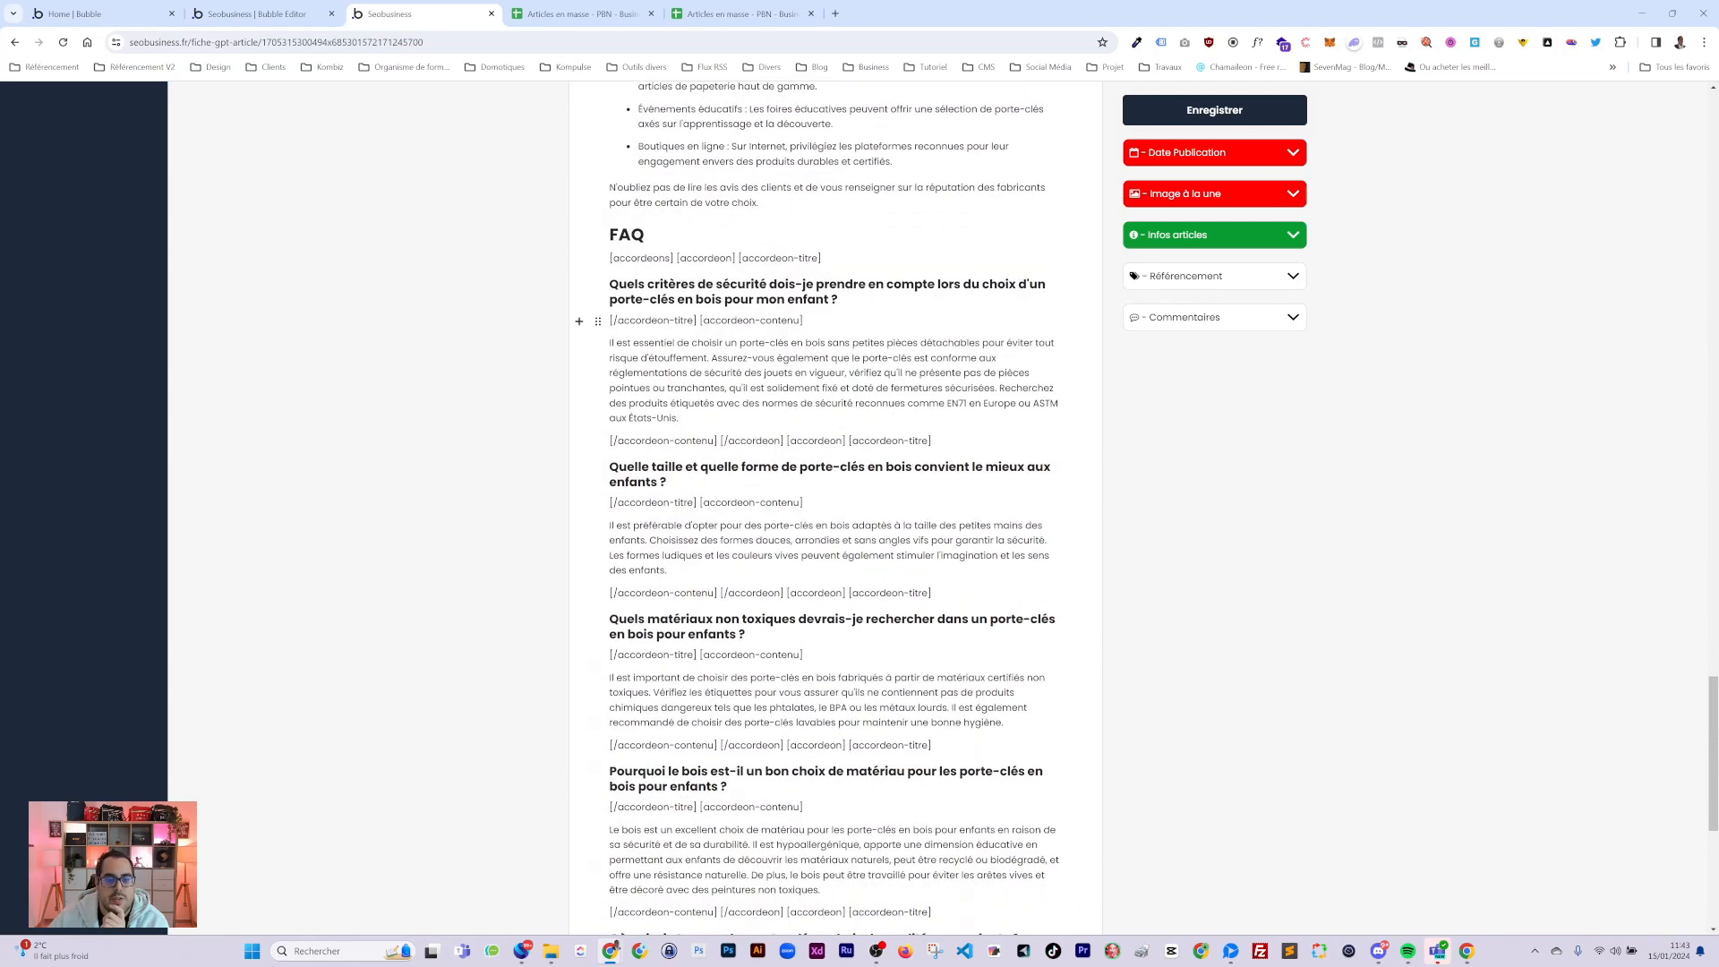
pyautogui.scroll(-3, 591, 394)
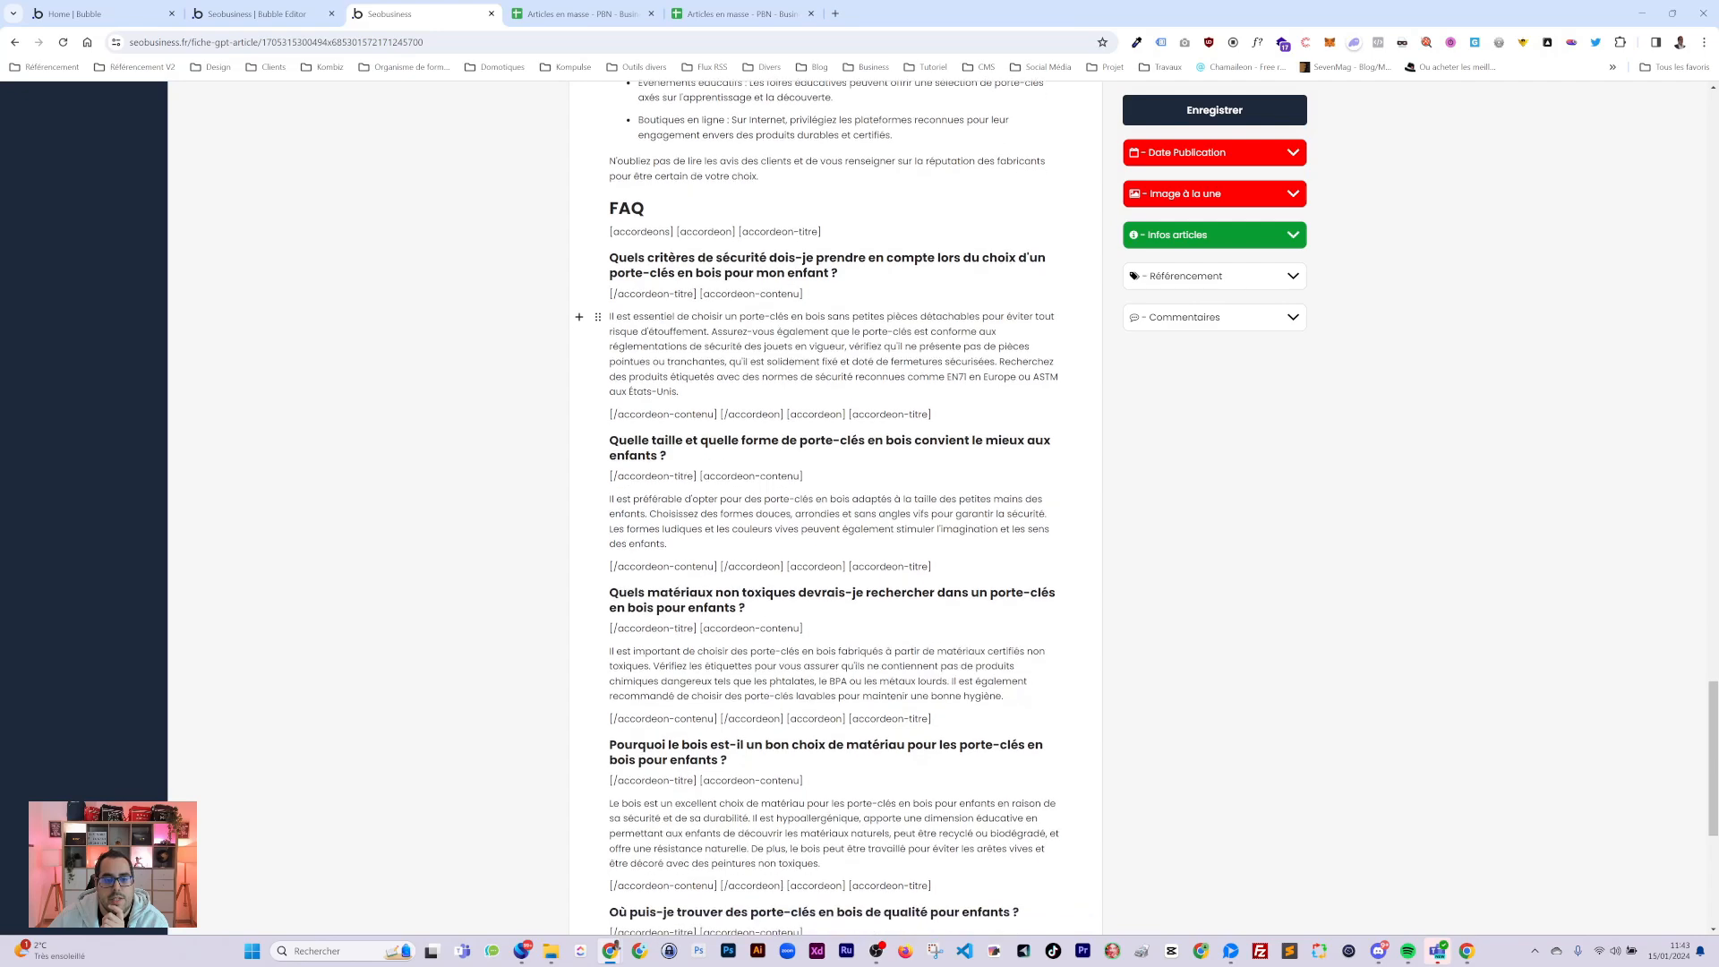
pyautogui.scroll(-2, 591, 394)
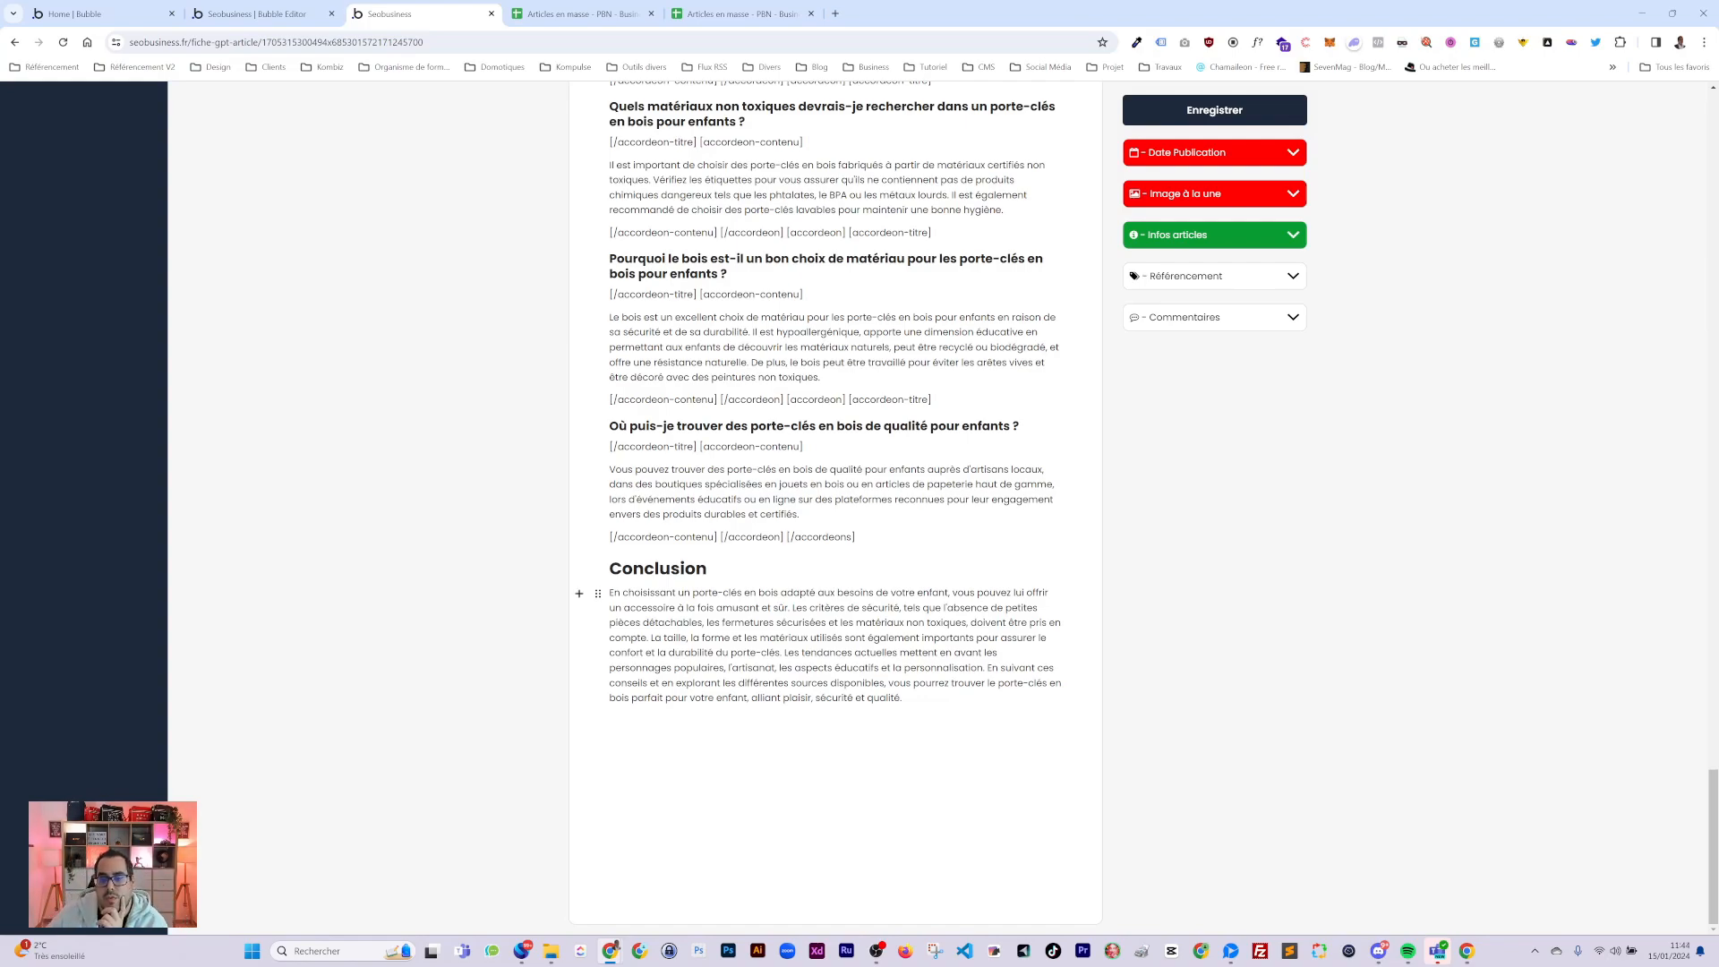
pyautogui.scroll(20, 1291, 392)
pyautogui.scroll(15, 1290, 391)
# Set Date Publication to 15 Janvier 2024 at 12:00.
pyautogui.click(1228, 340)
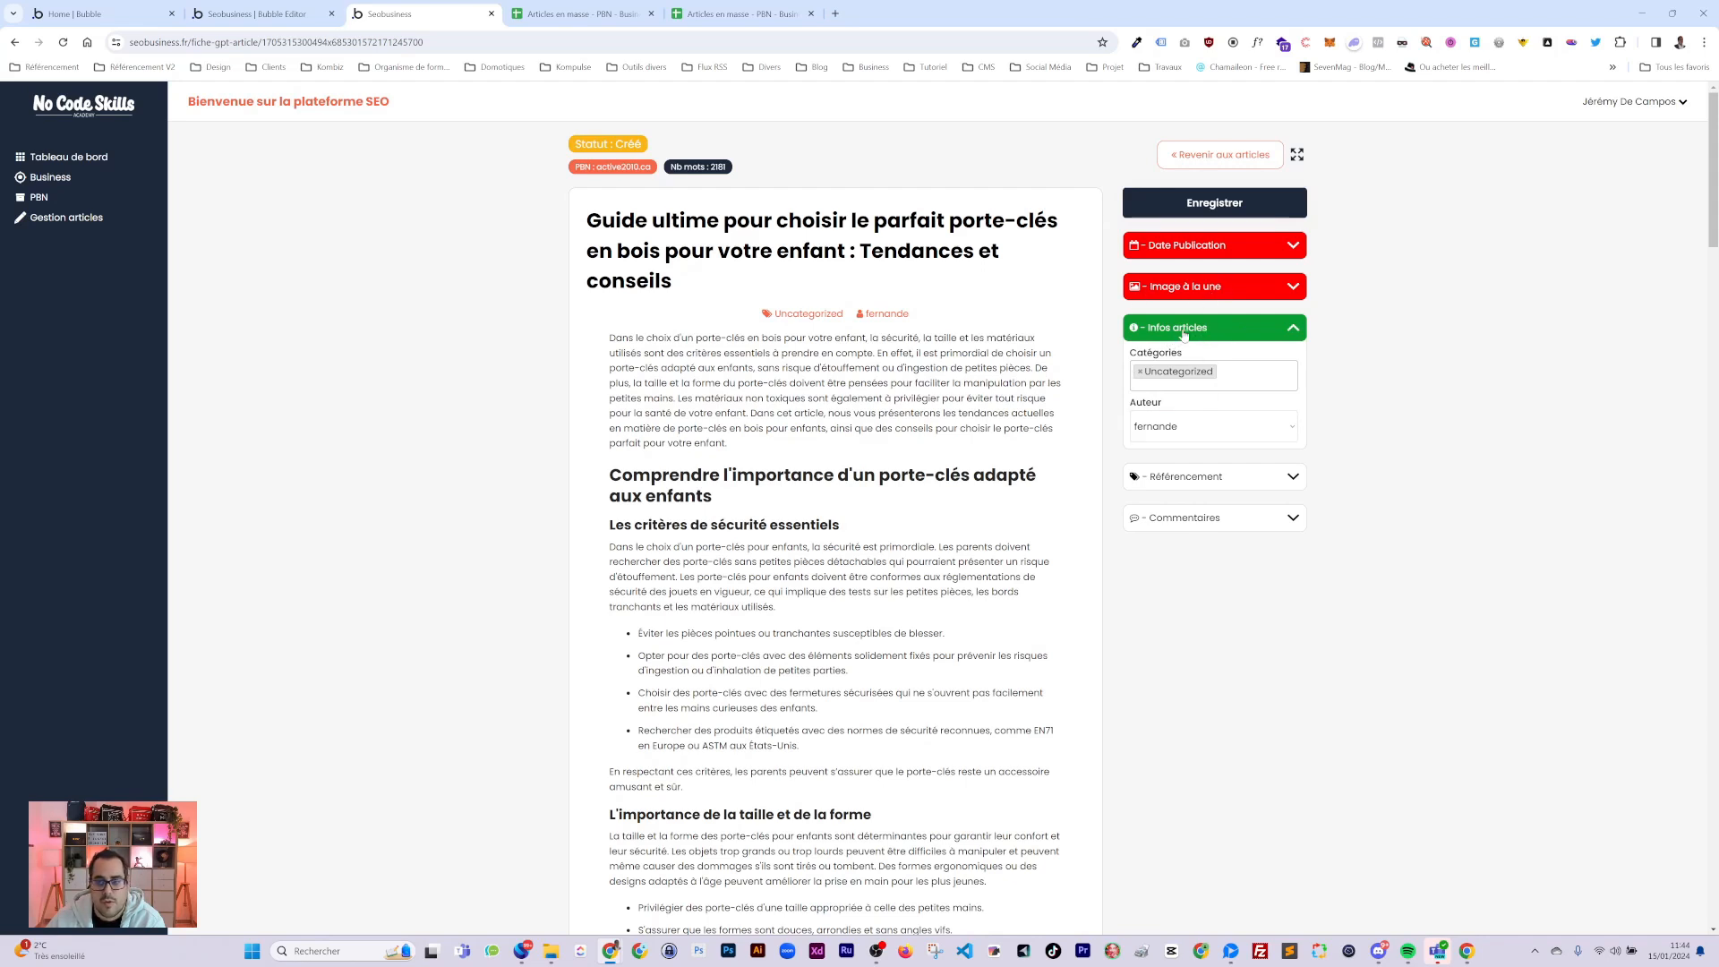
pyautogui.click(1180, 328)
pyautogui.click(1169, 248)
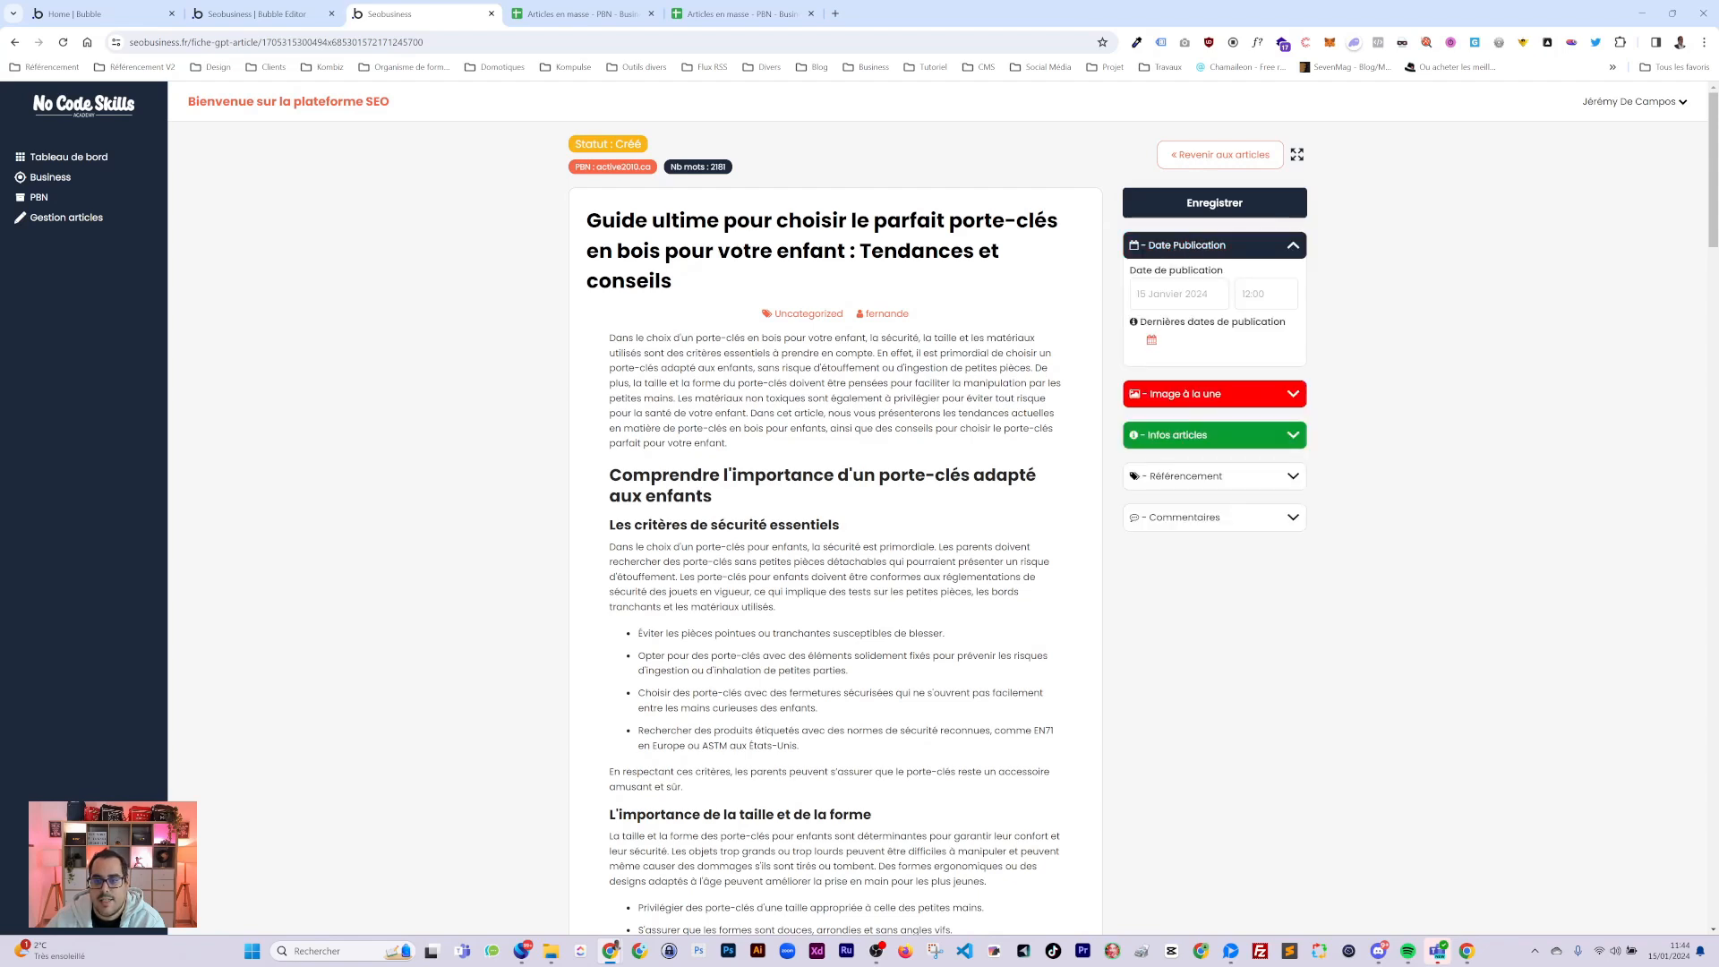
pyautogui.click(1178, 305)
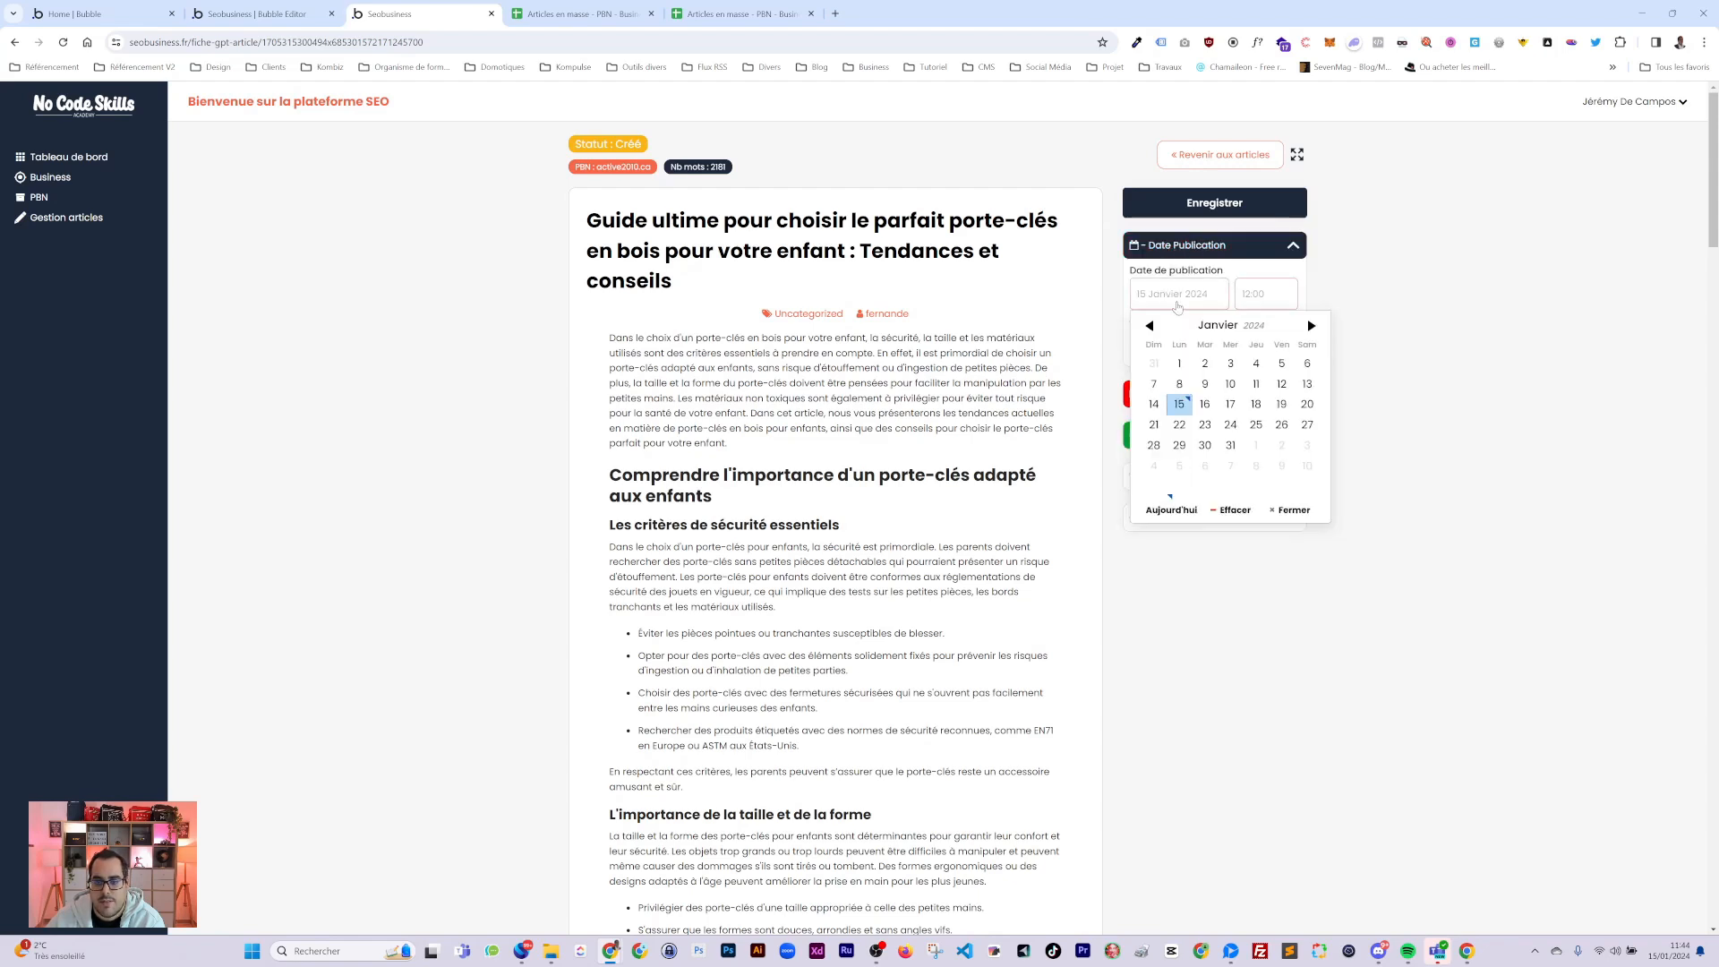
pyautogui.click(1179, 404)
pyautogui.click(1251, 298)
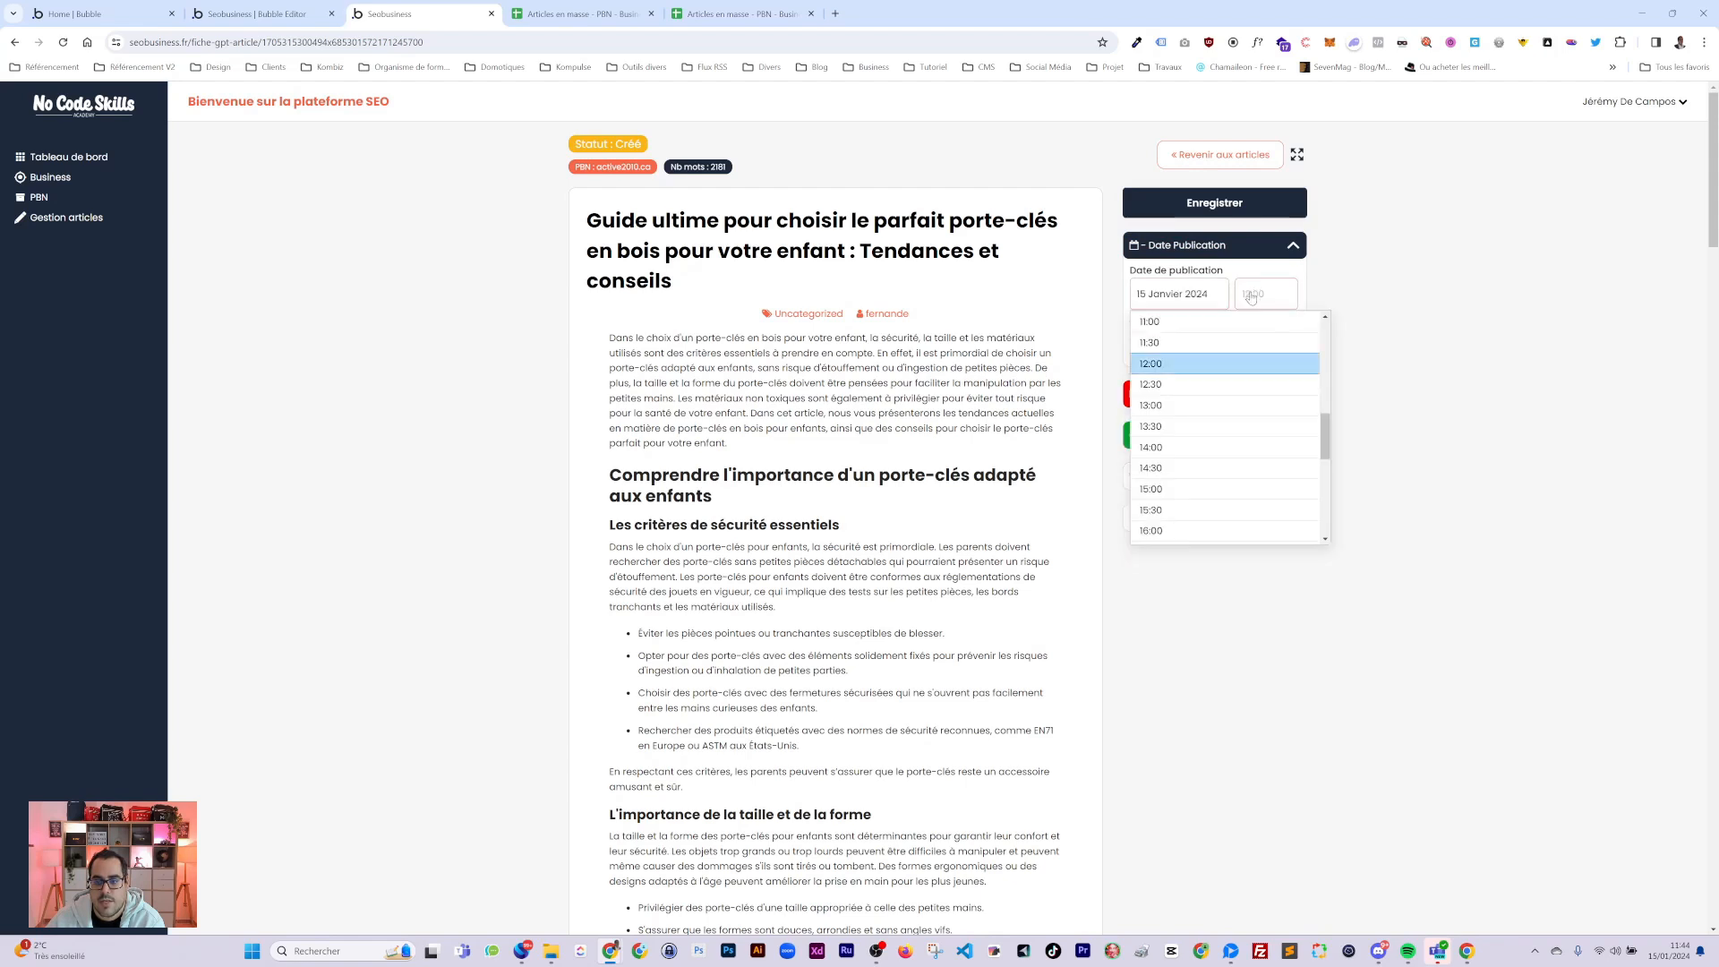
pyautogui.click(1175, 363)
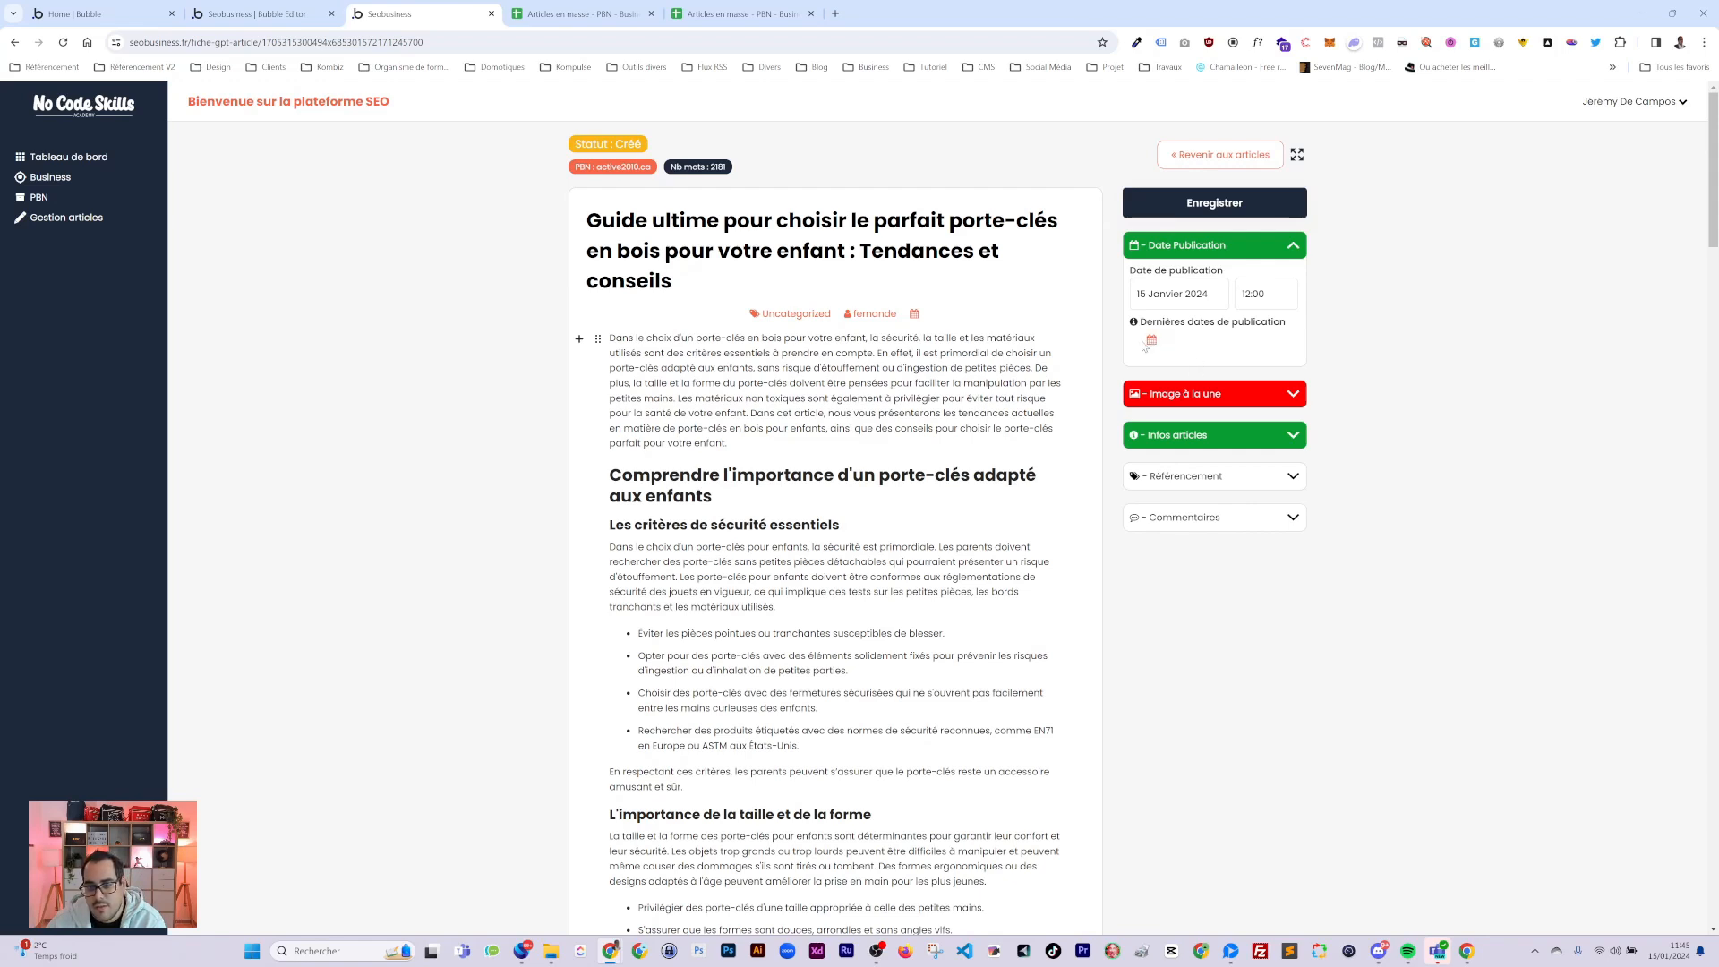
pyautogui.click(1199, 347)
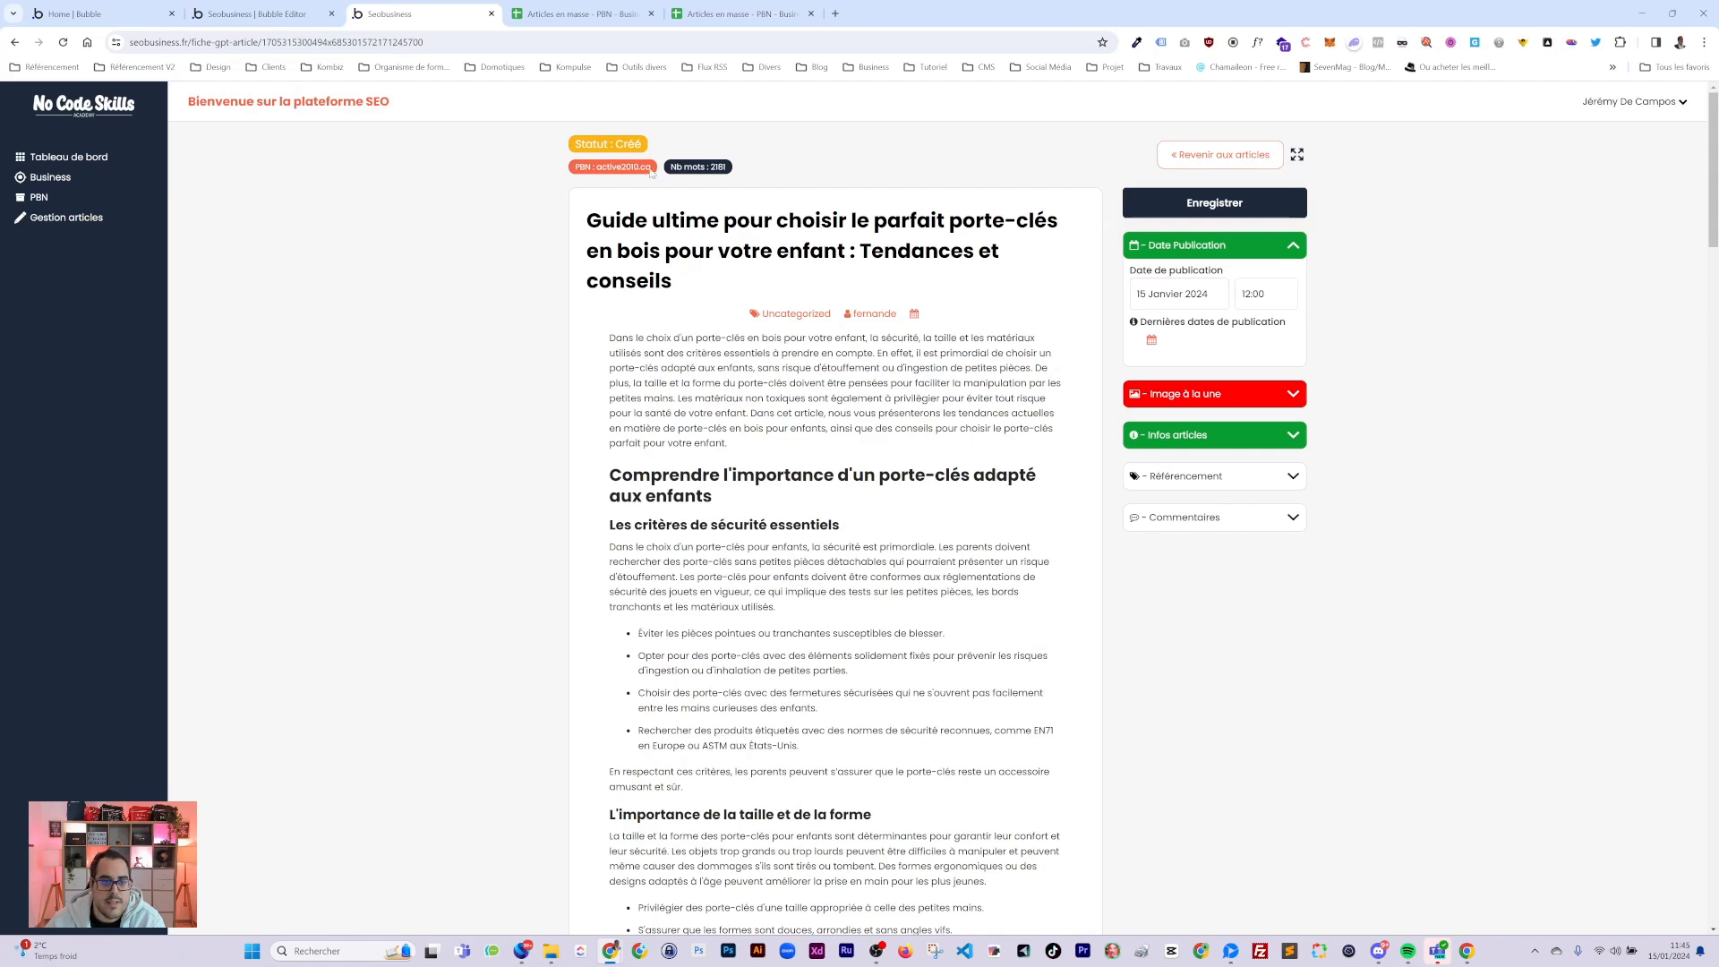
pyautogui.moveTo(577, 168); pyautogui.dragTo(732, 170)
pyautogui.click(704, 176)
pyautogui.scroll(-3, 627, 448)
pyautogui.scroll(3, 627, 448)
pyautogui.scroll(-8, 832, 501)
pyautogui.scroll(-3, 832, 502)
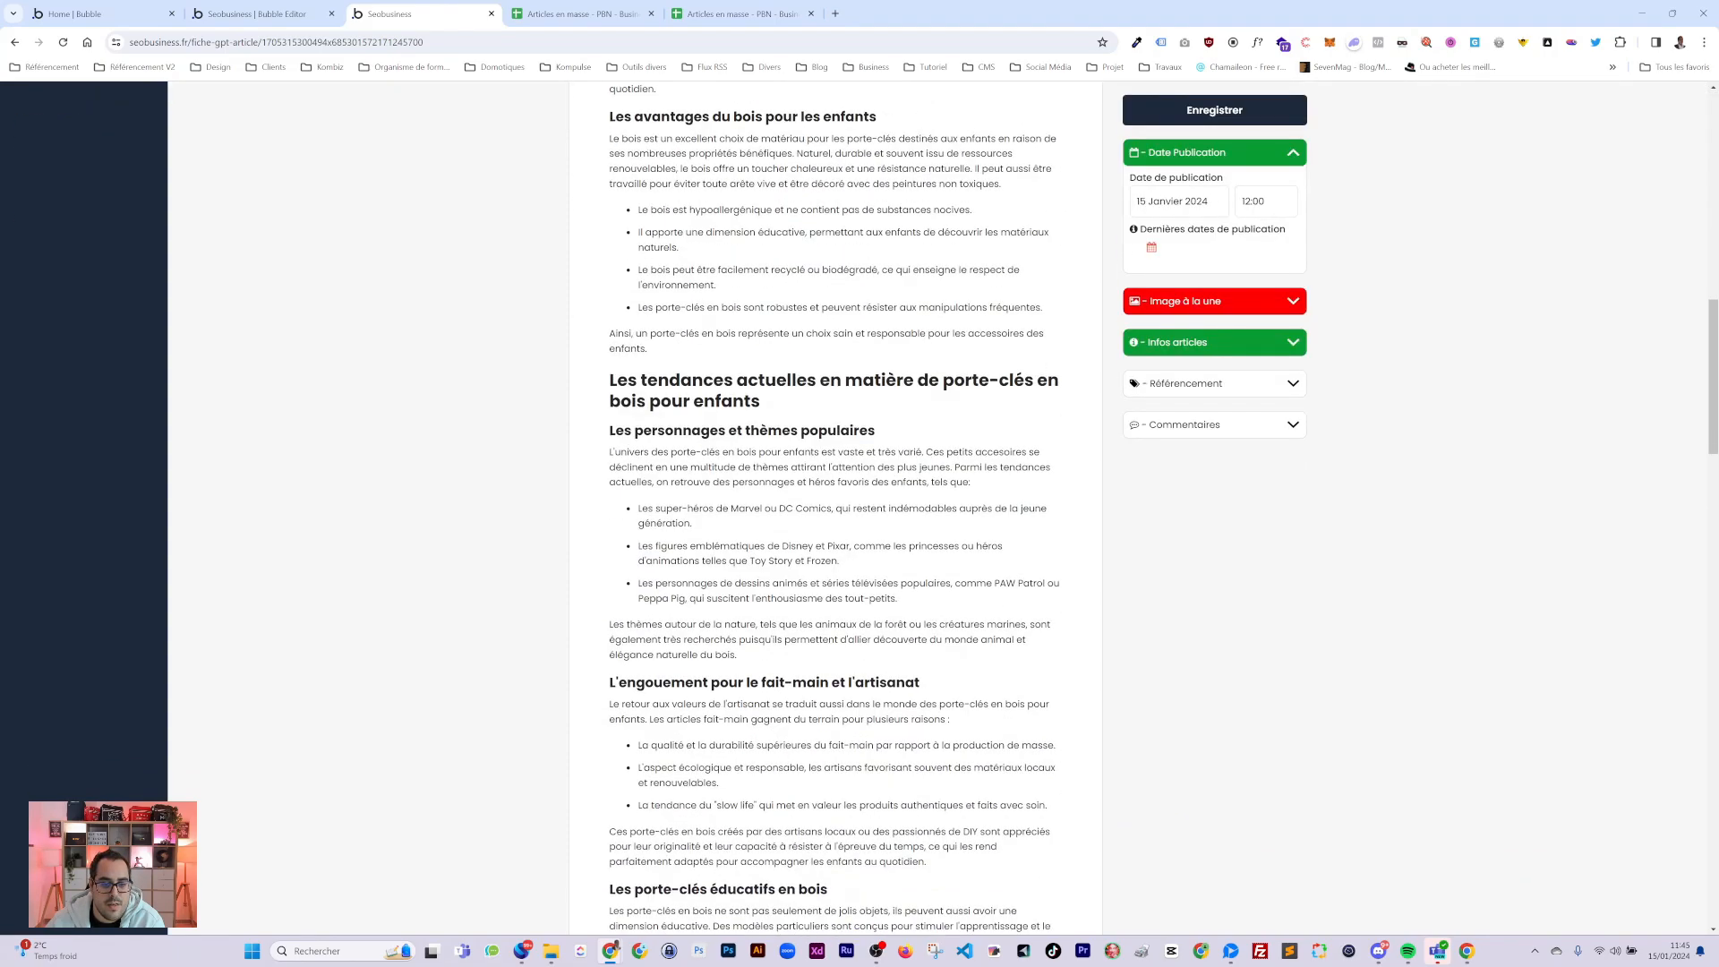
pyautogui.scroll(10, 1134, 357)
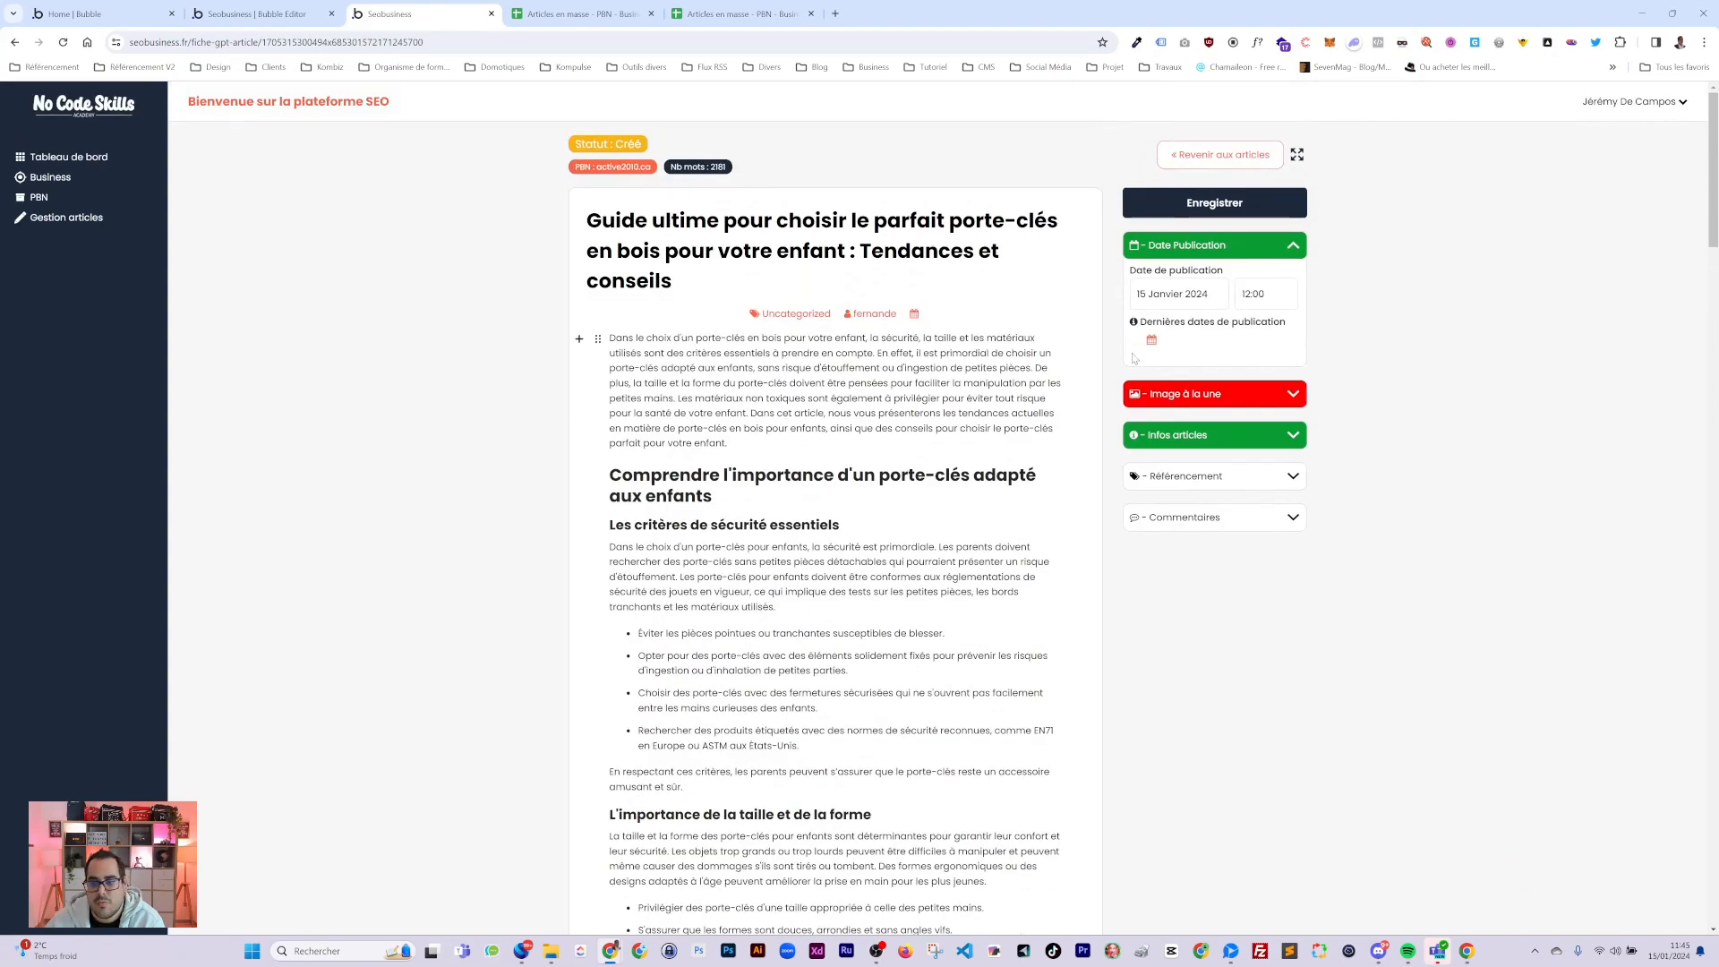
# In the featured image settings, switch the image source from computer upload to Midjourney-generated images.
pyautogui.click(1271, 246)
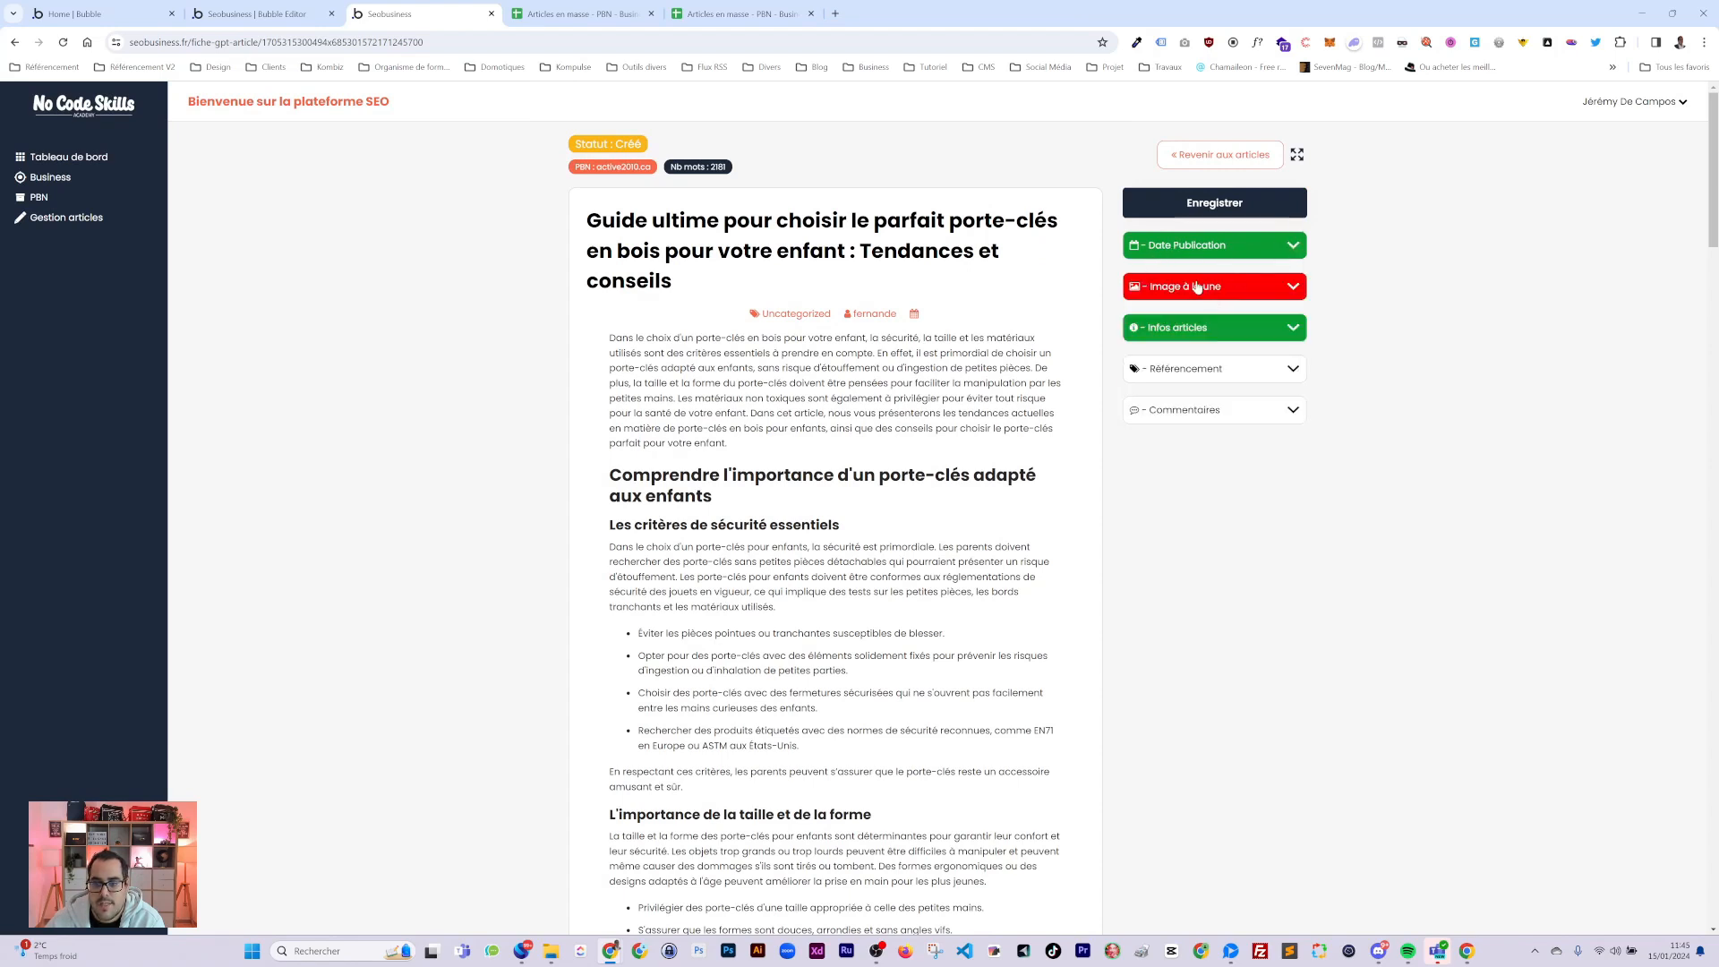
pyautogui.click(1197, 286)
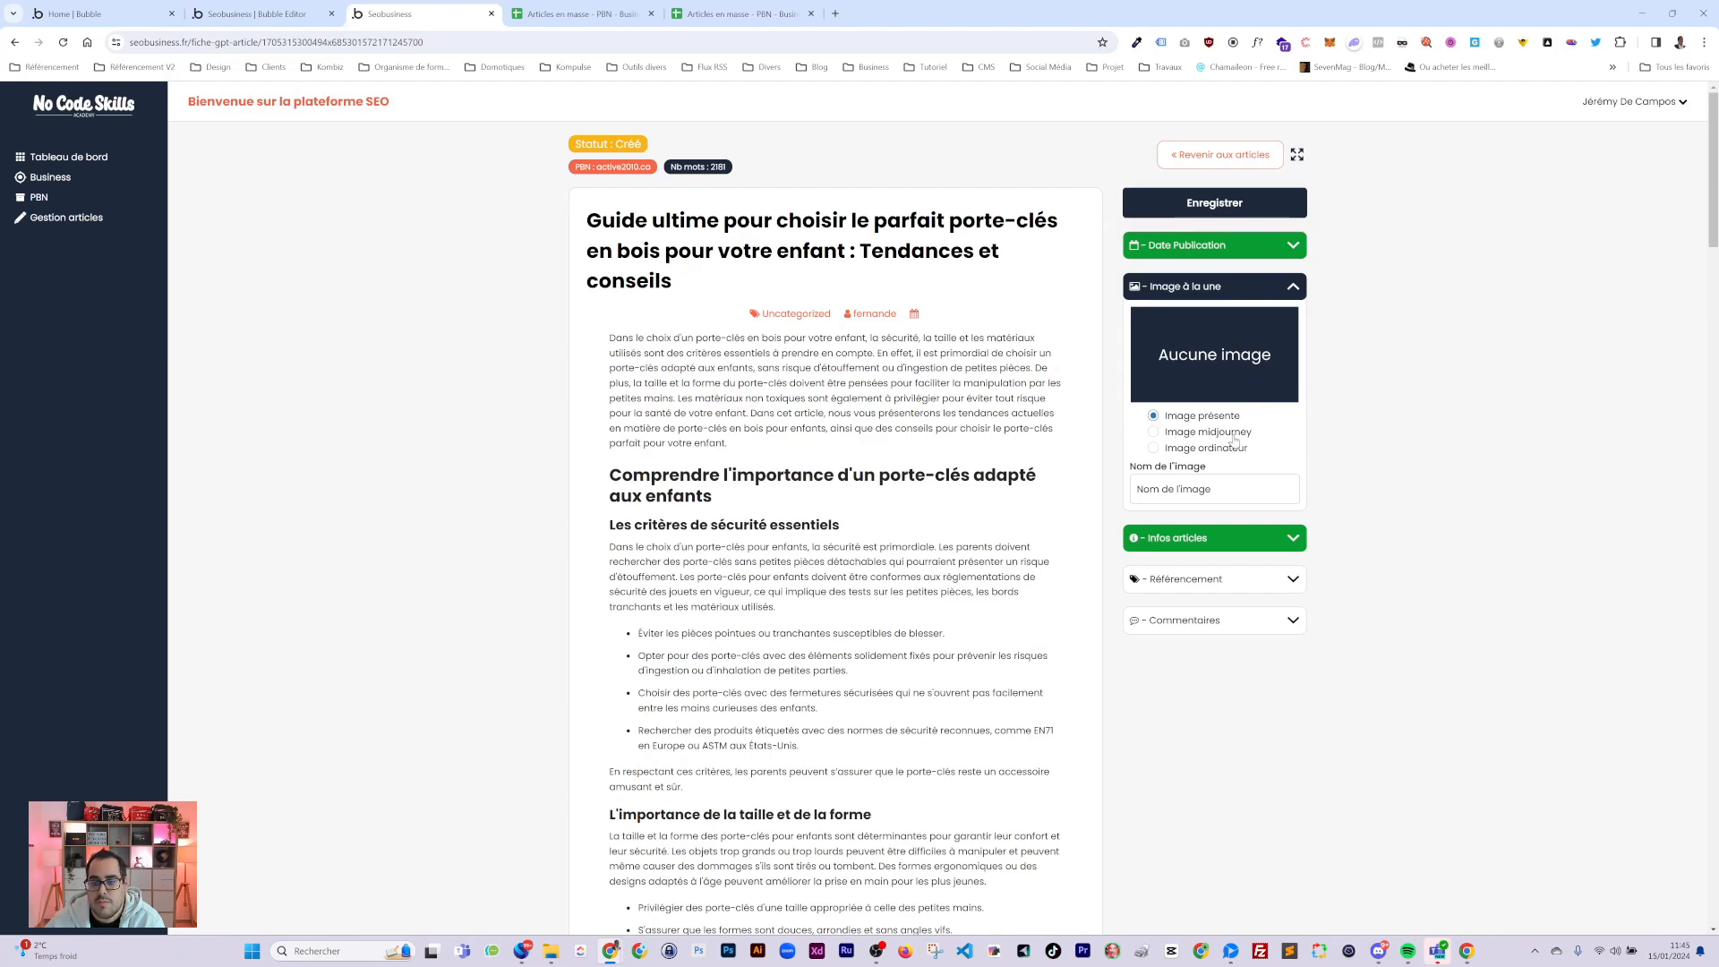
pyautogui.click(1204, 453)
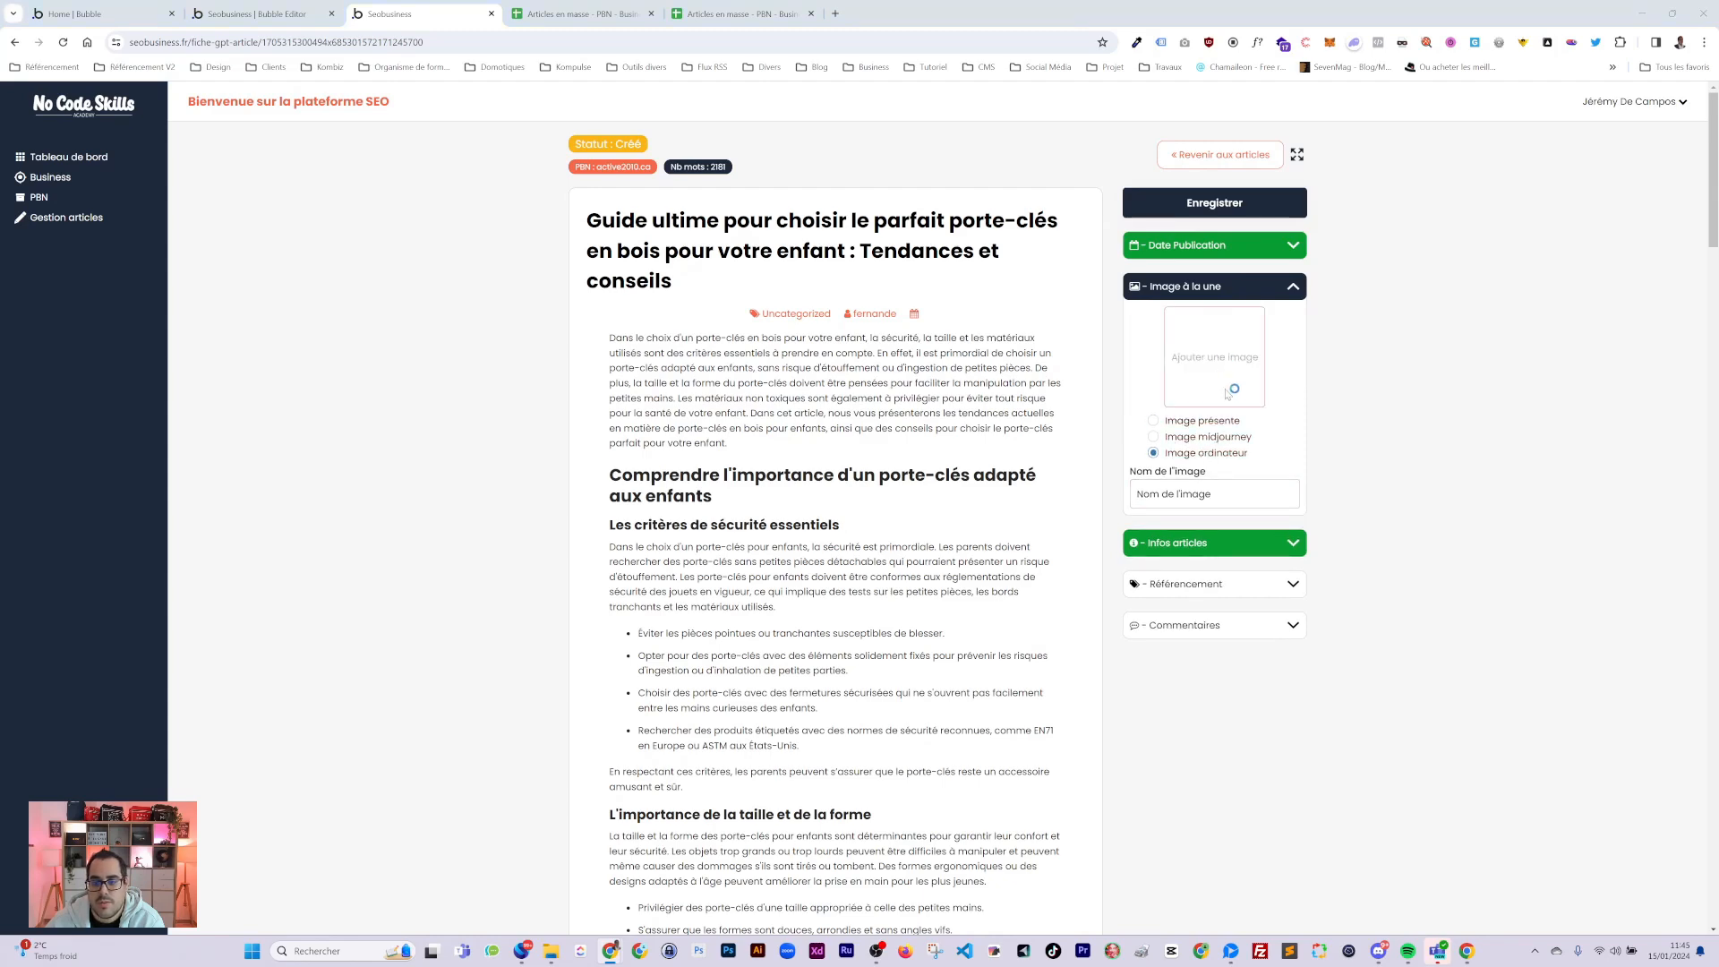
pyautogui.click(1169, 374)
pyautogui.press('Escape')
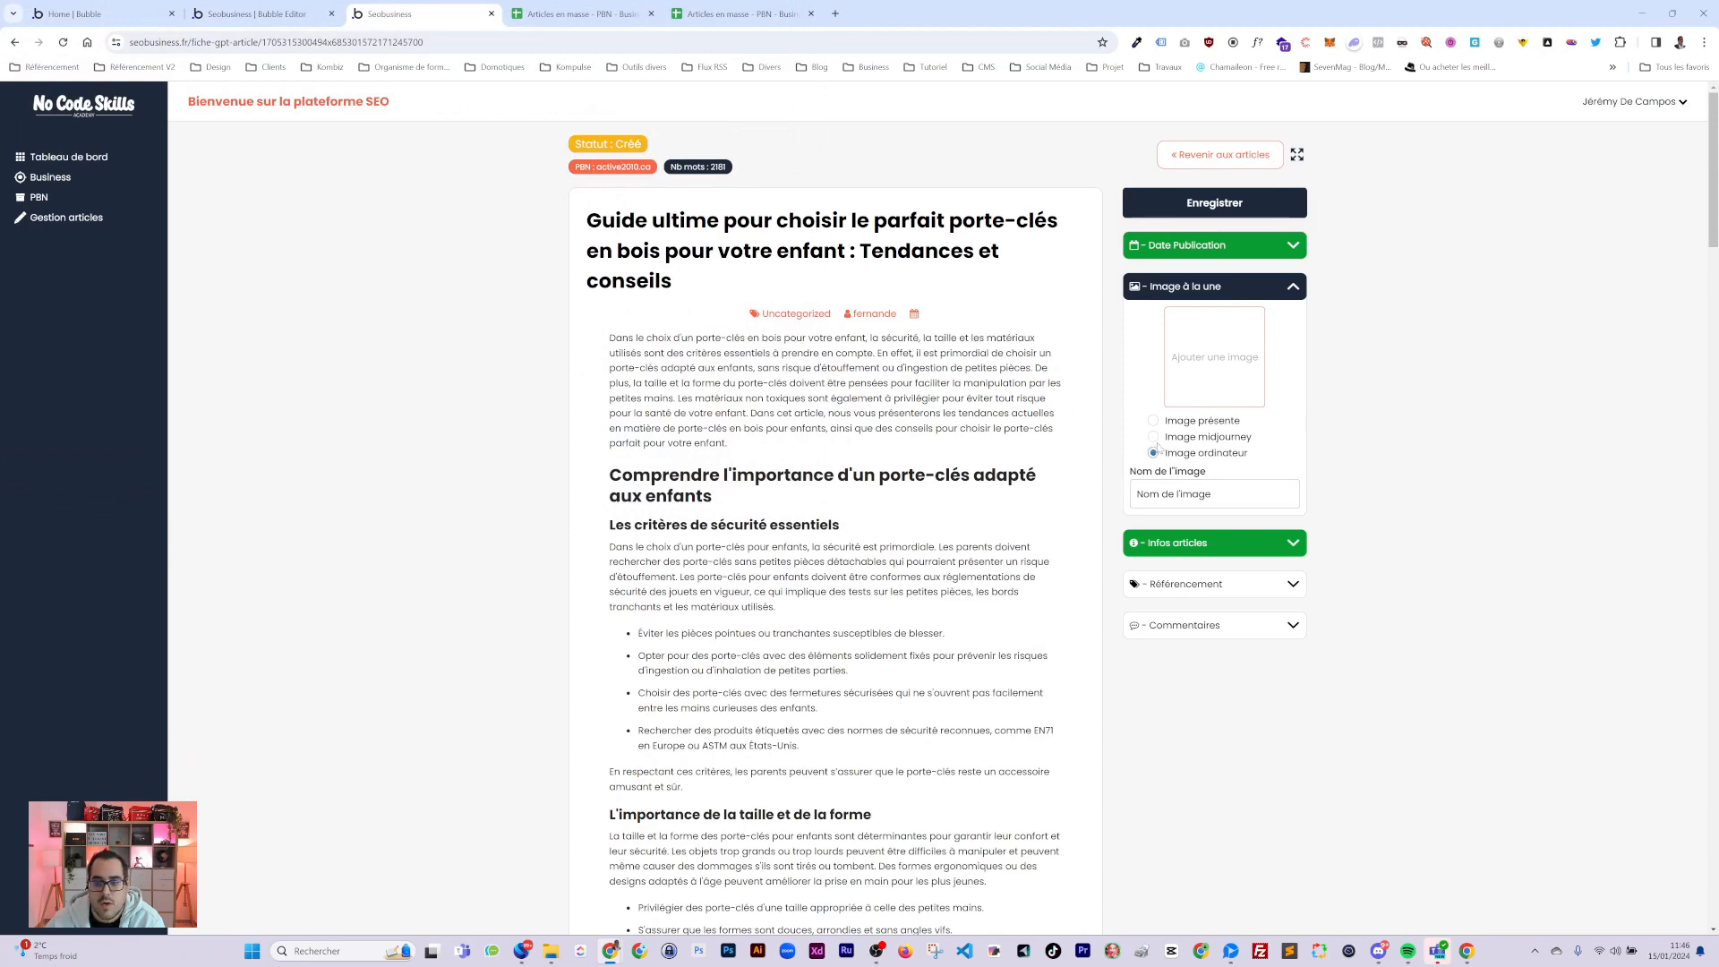
pyautogui.click(1207, 439)
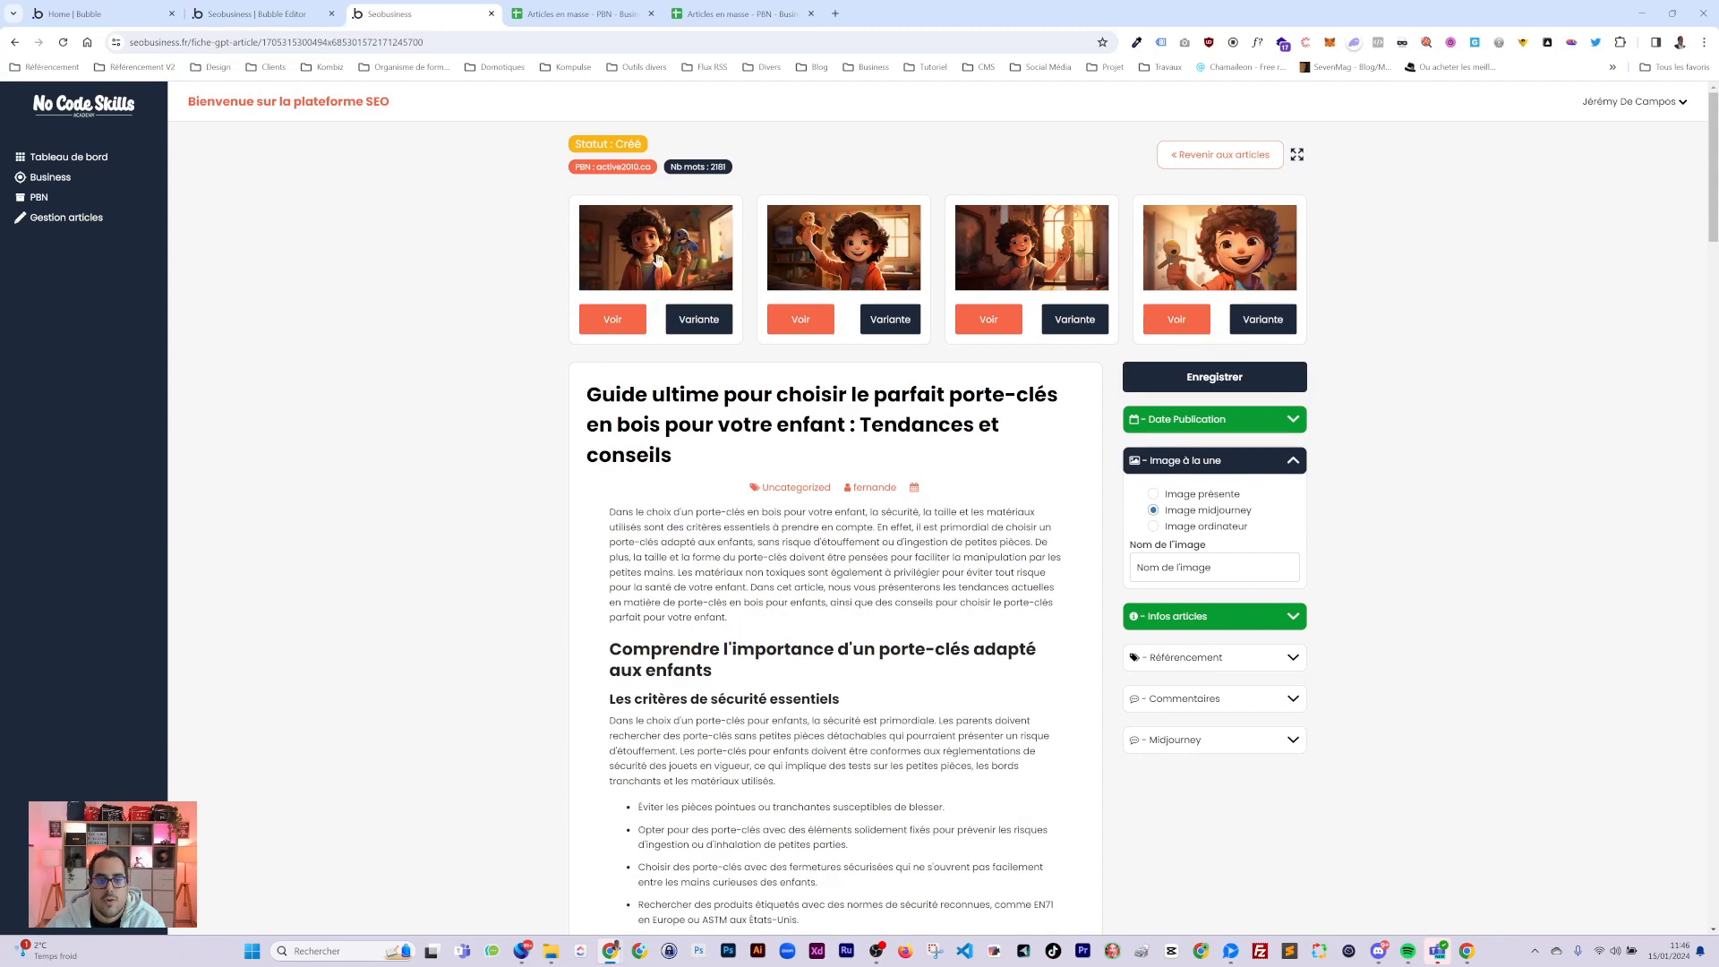
# Preview the generated images and use the fourth, a boy holding a wooden keychain, as article picture.
pyautogui.click(615, 320)
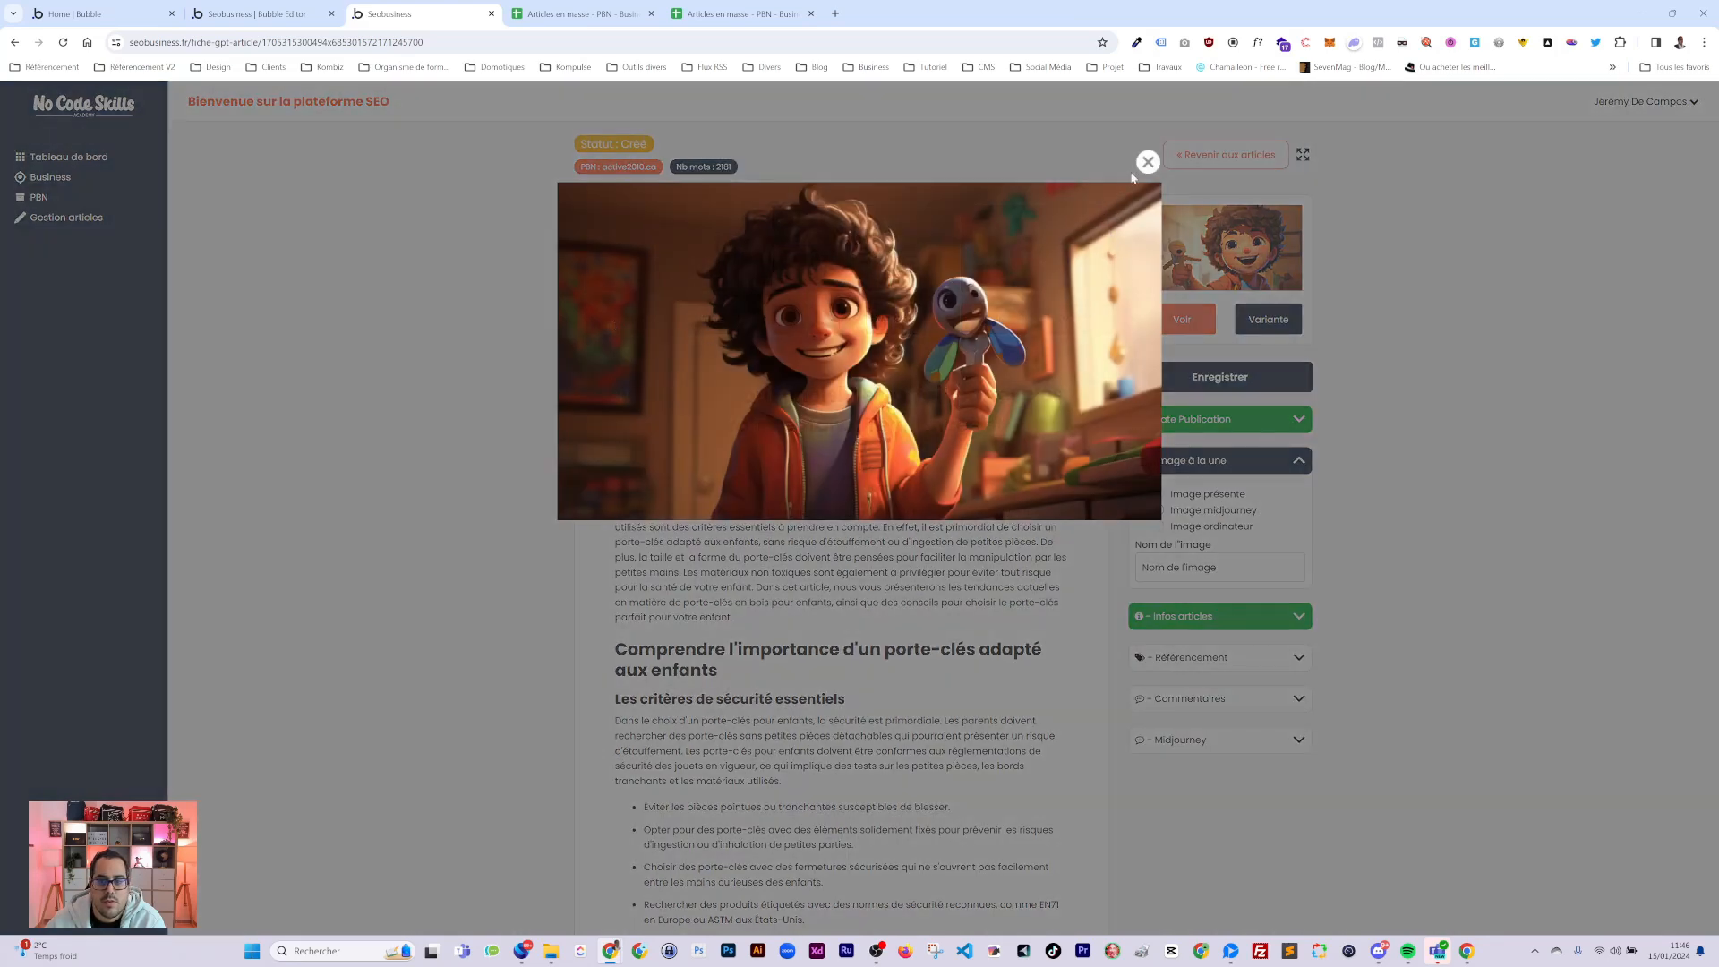
pyautogui.click(1147, 162)
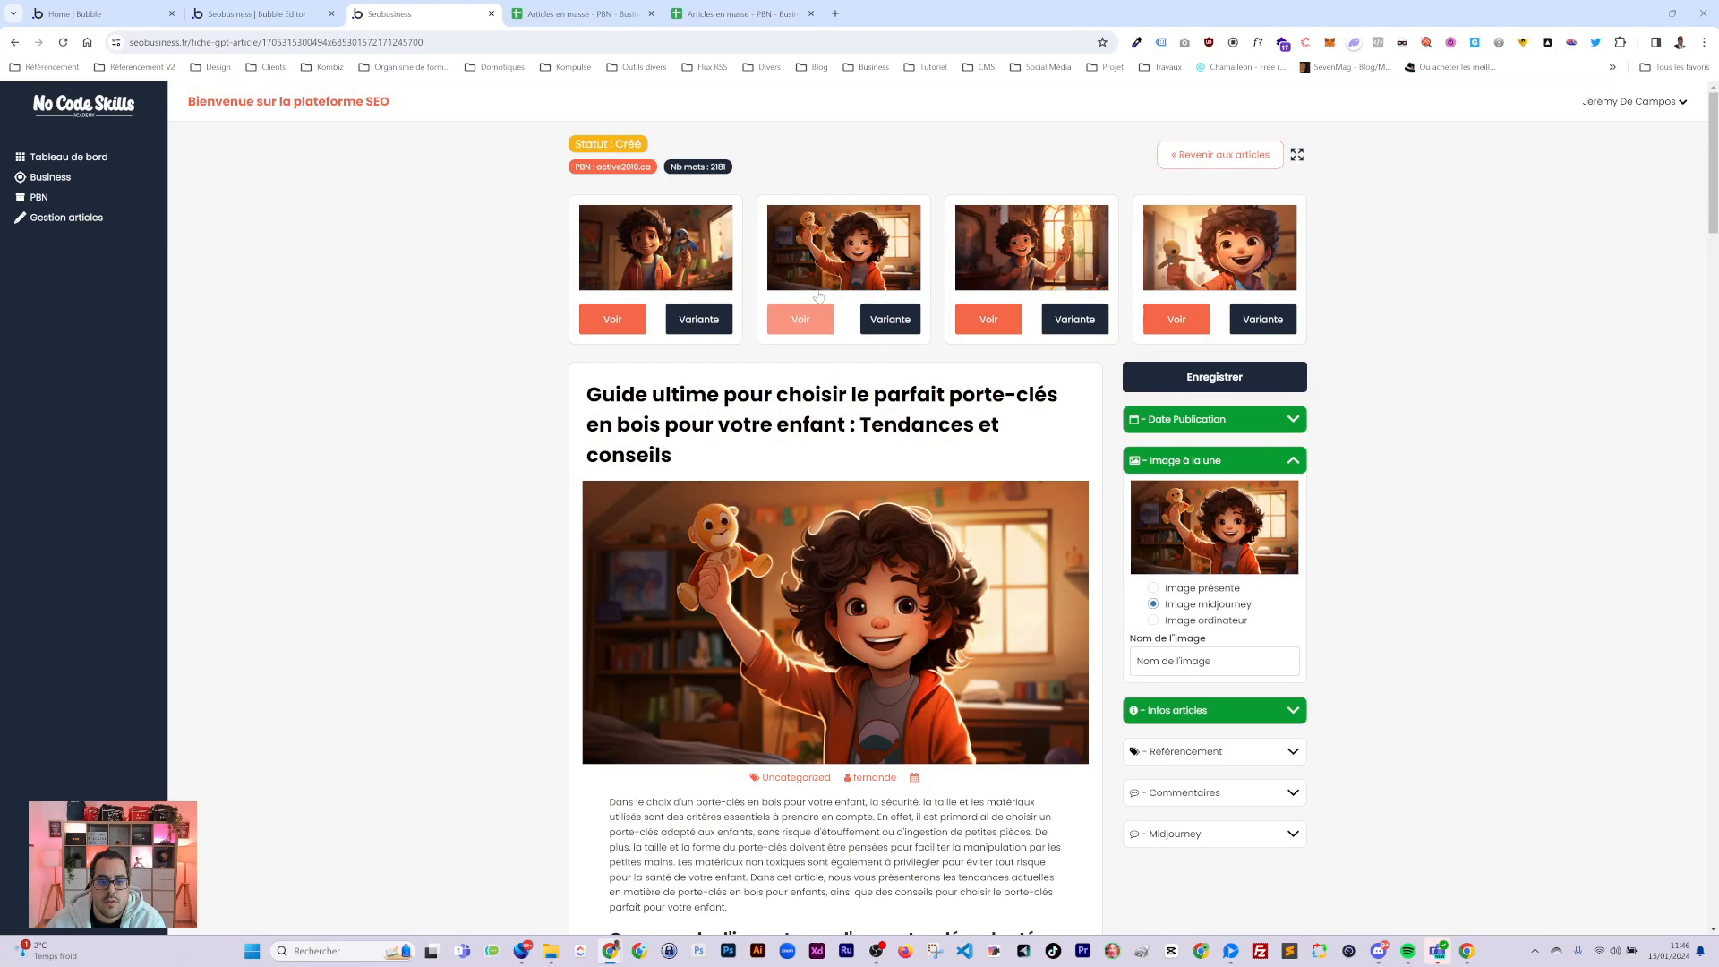
pyautogui.click(801, 319)
pyautogui.click(1147, 159)
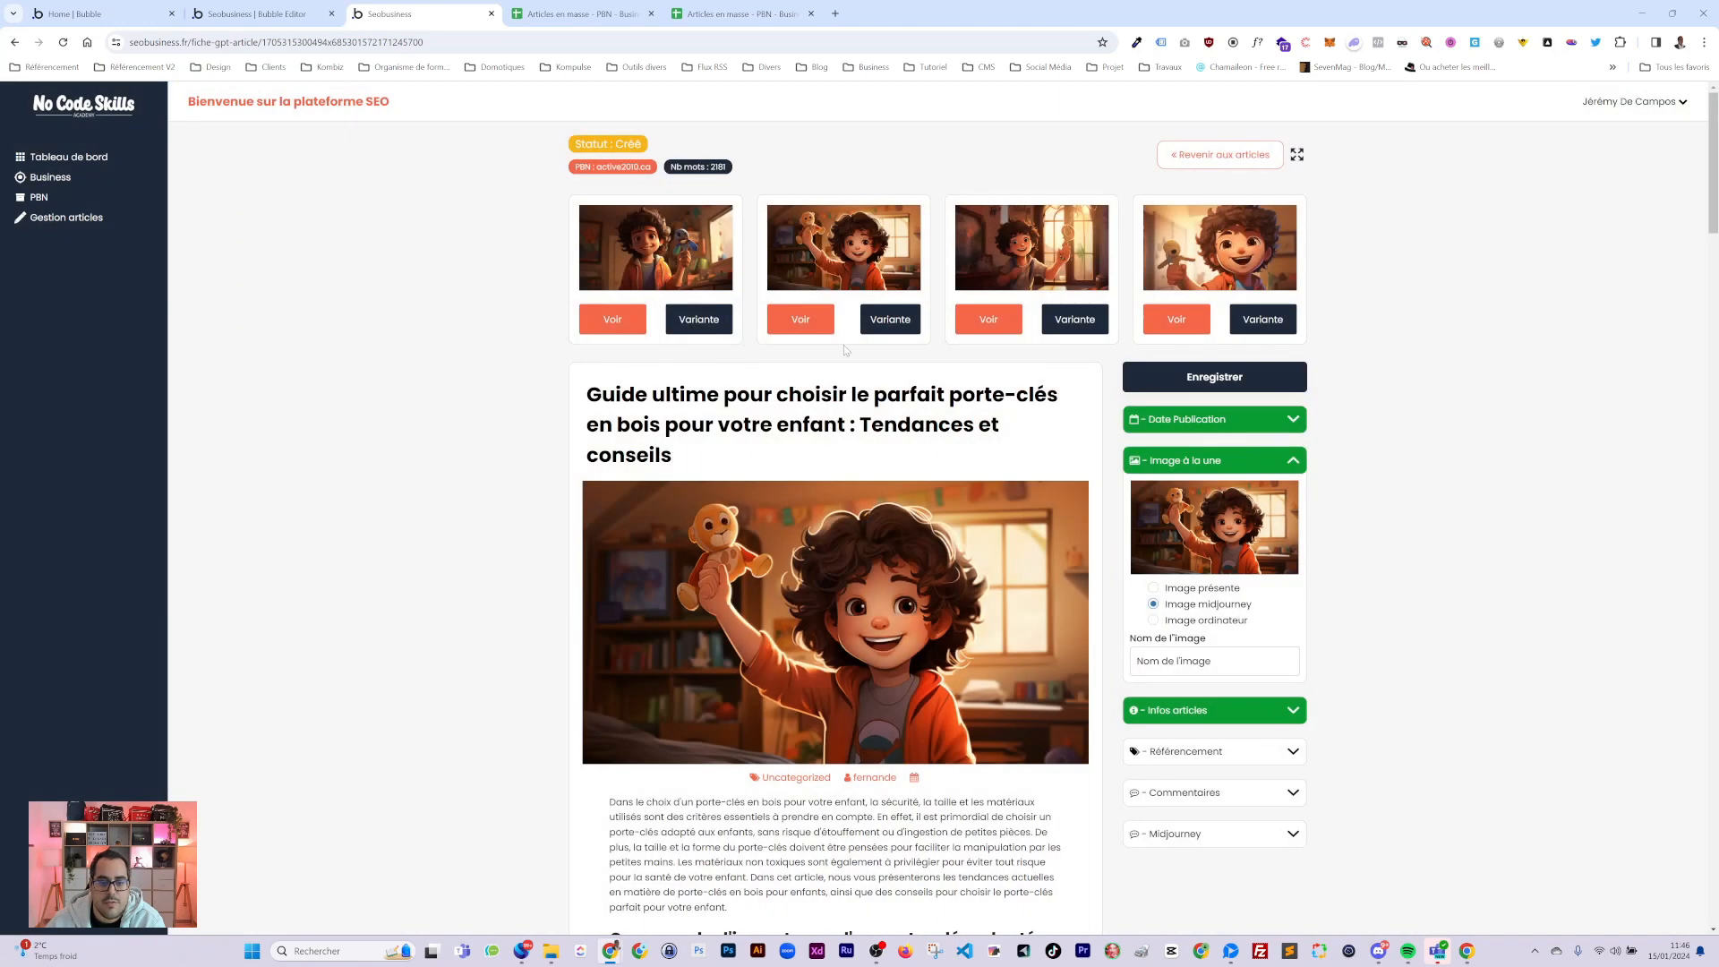
pyautogui.click(651, 240)
pyautogui.click(1200, 277)
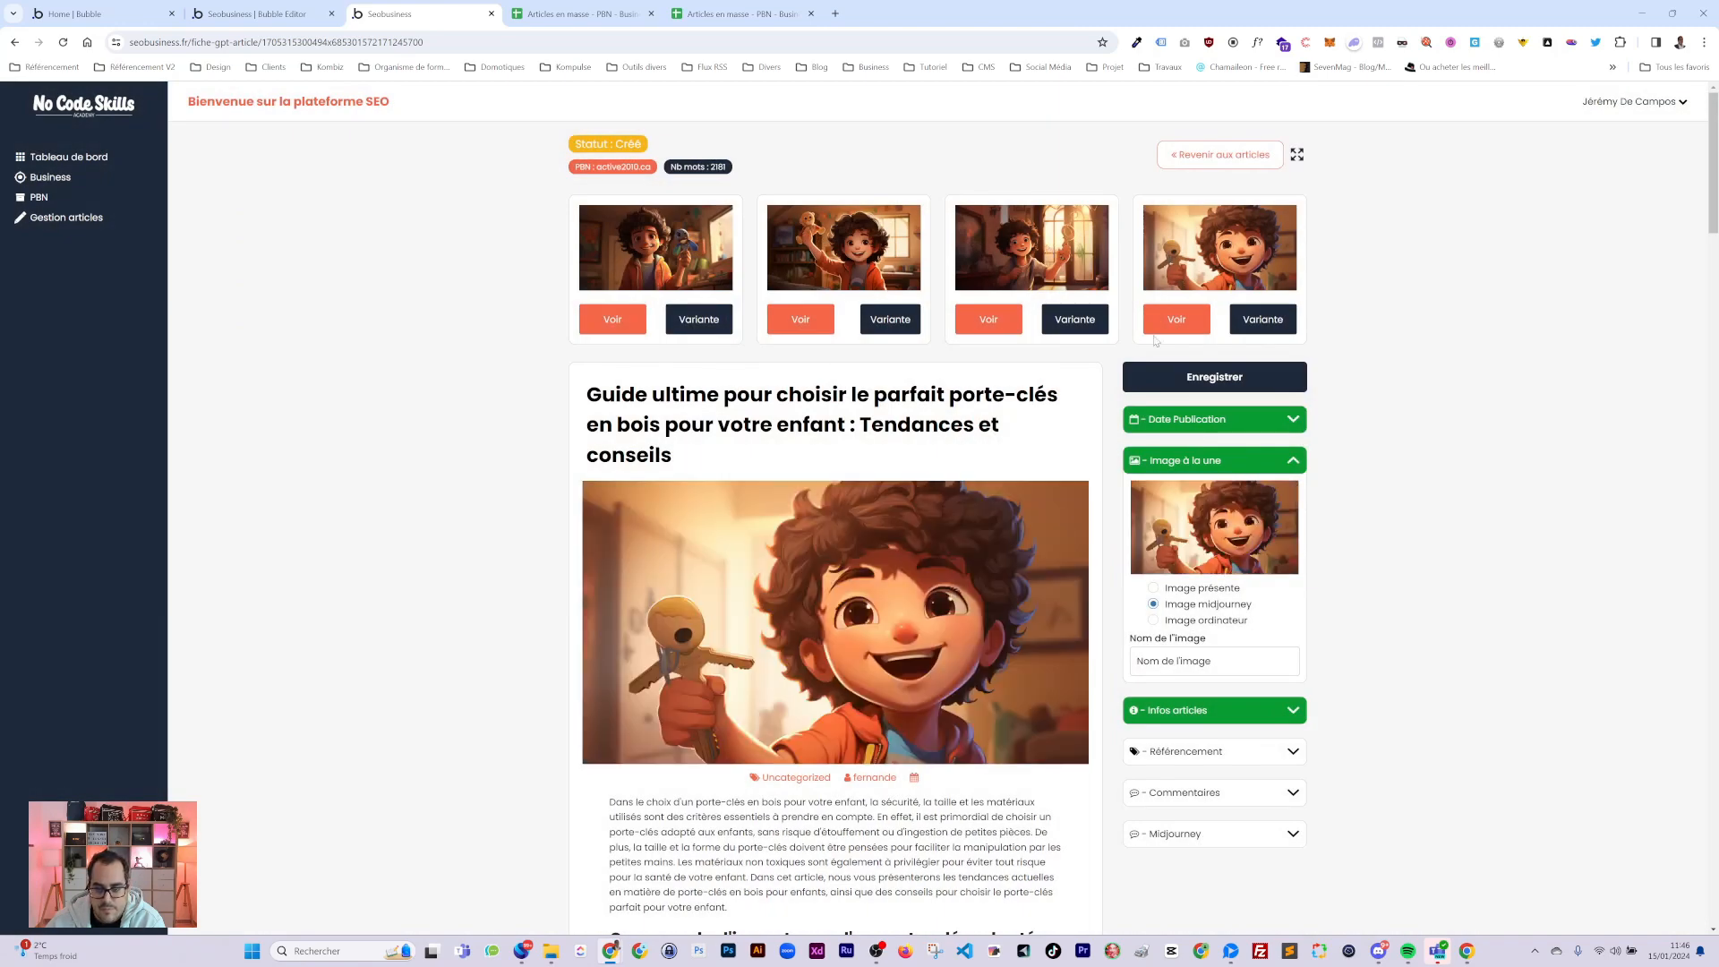
pyautogui.scroll(-3, 802, 548)
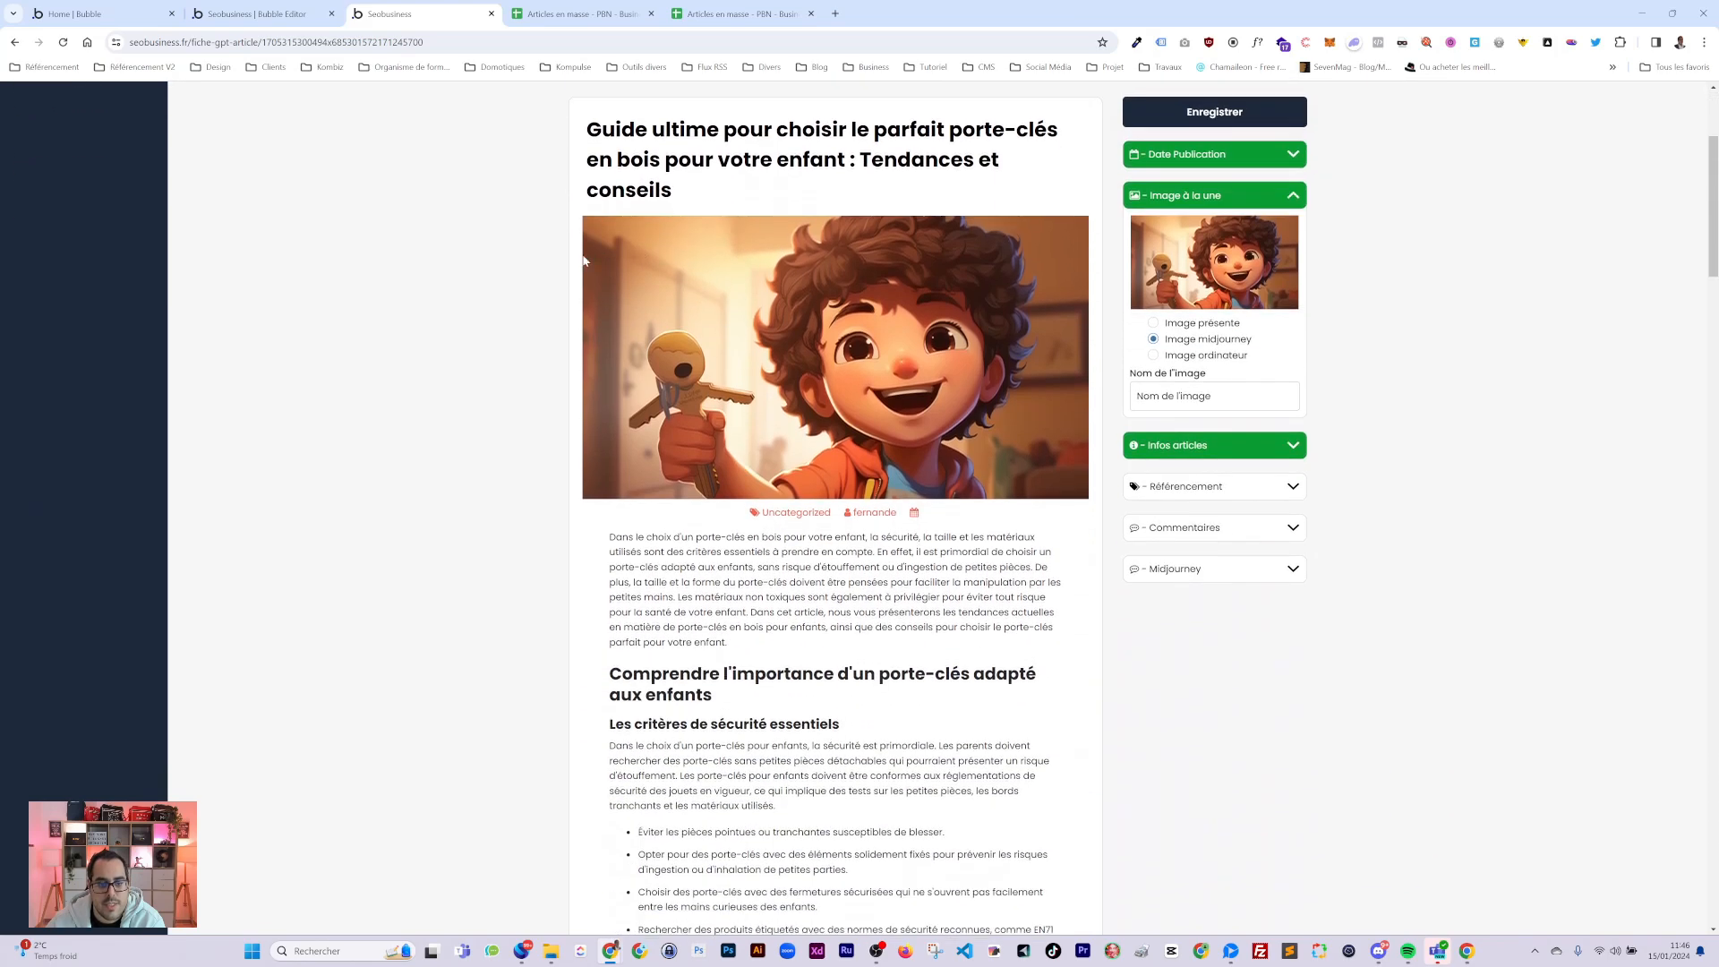
pyautogui.scroll(-4, 621, 273)
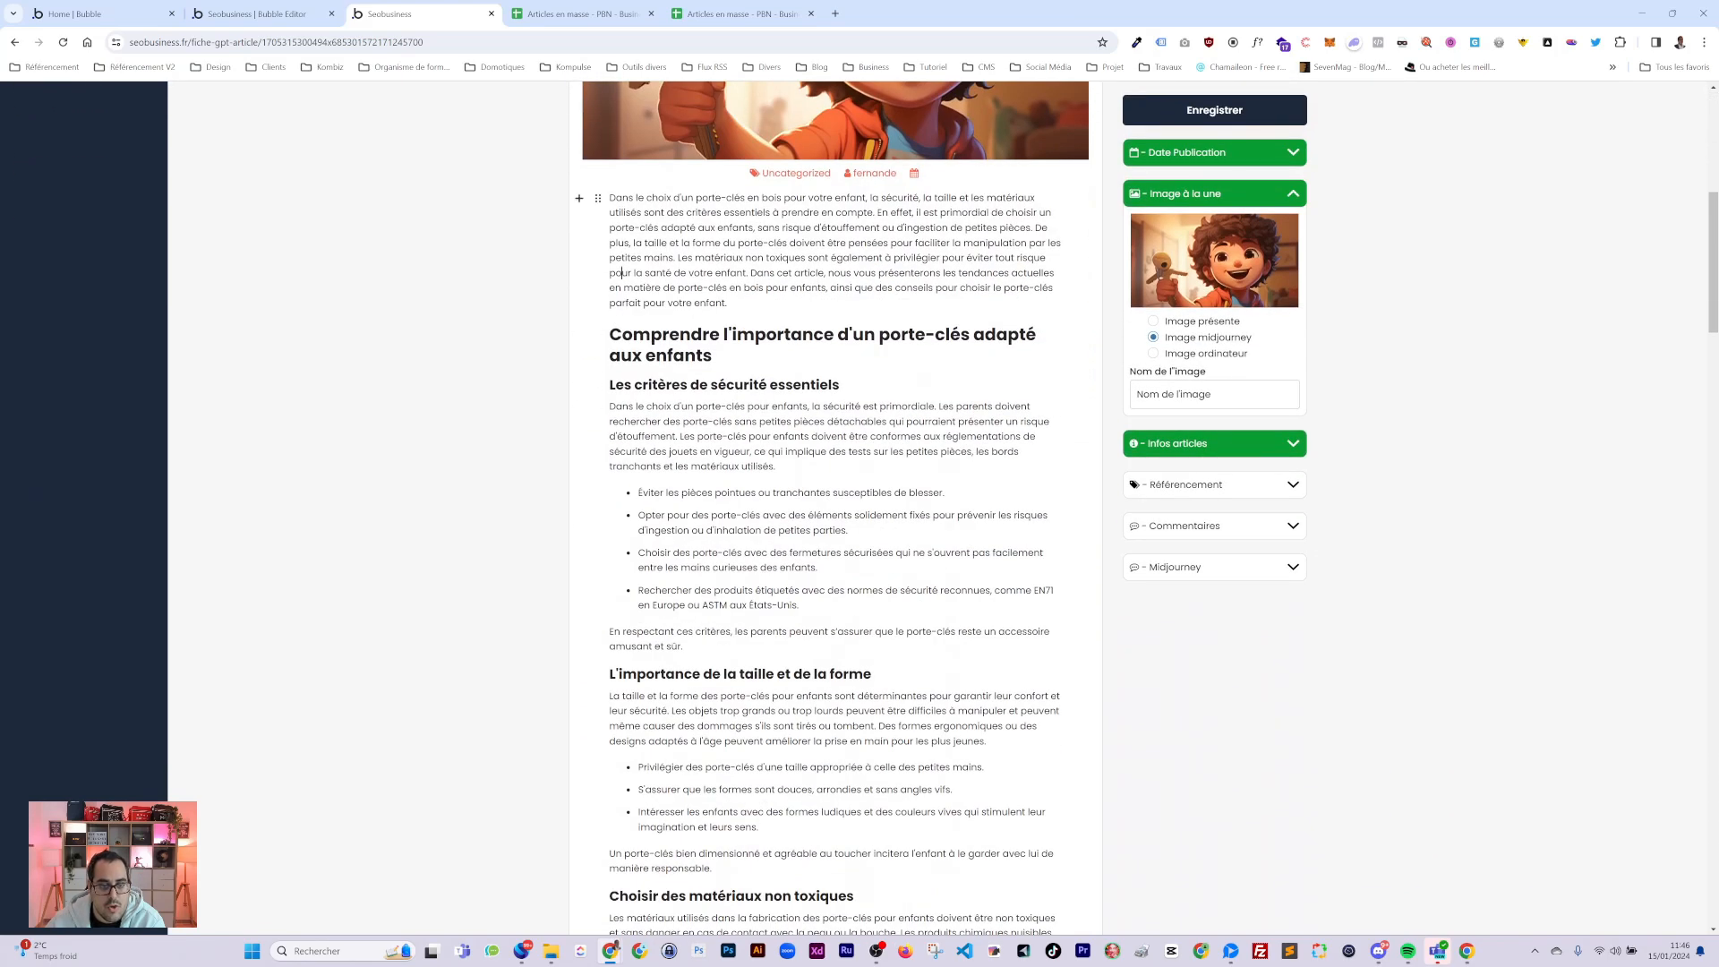
pyautogui.click(598, 198)
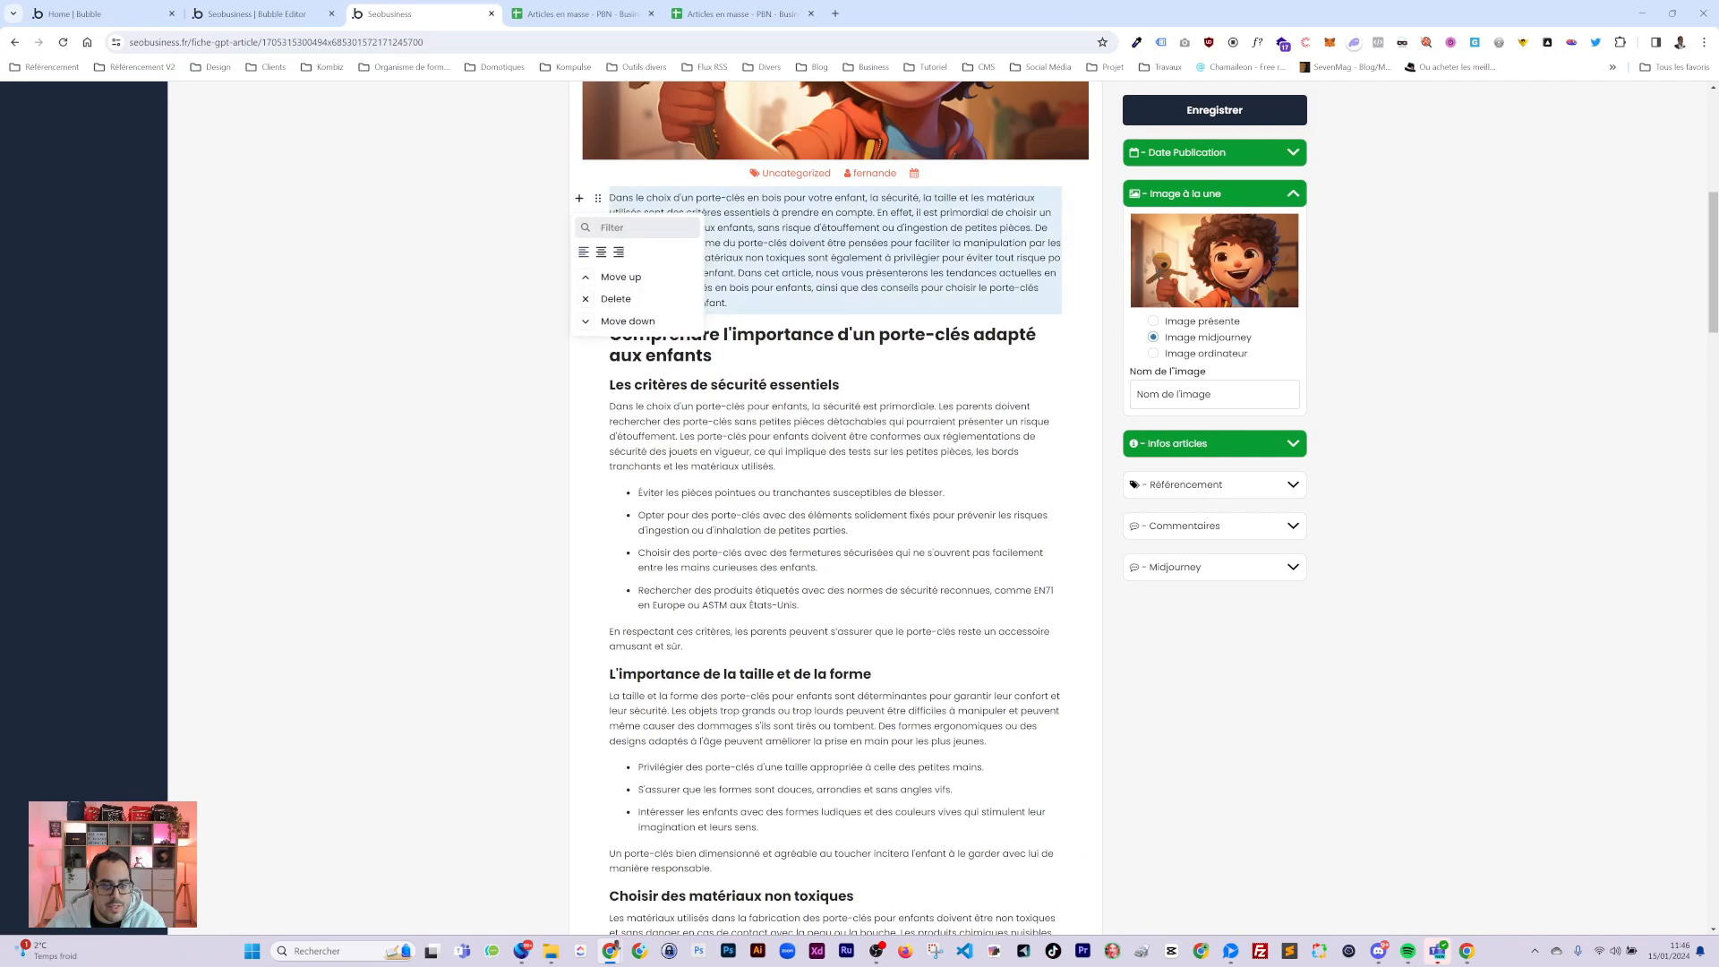
pyautogui.click(913, 273)
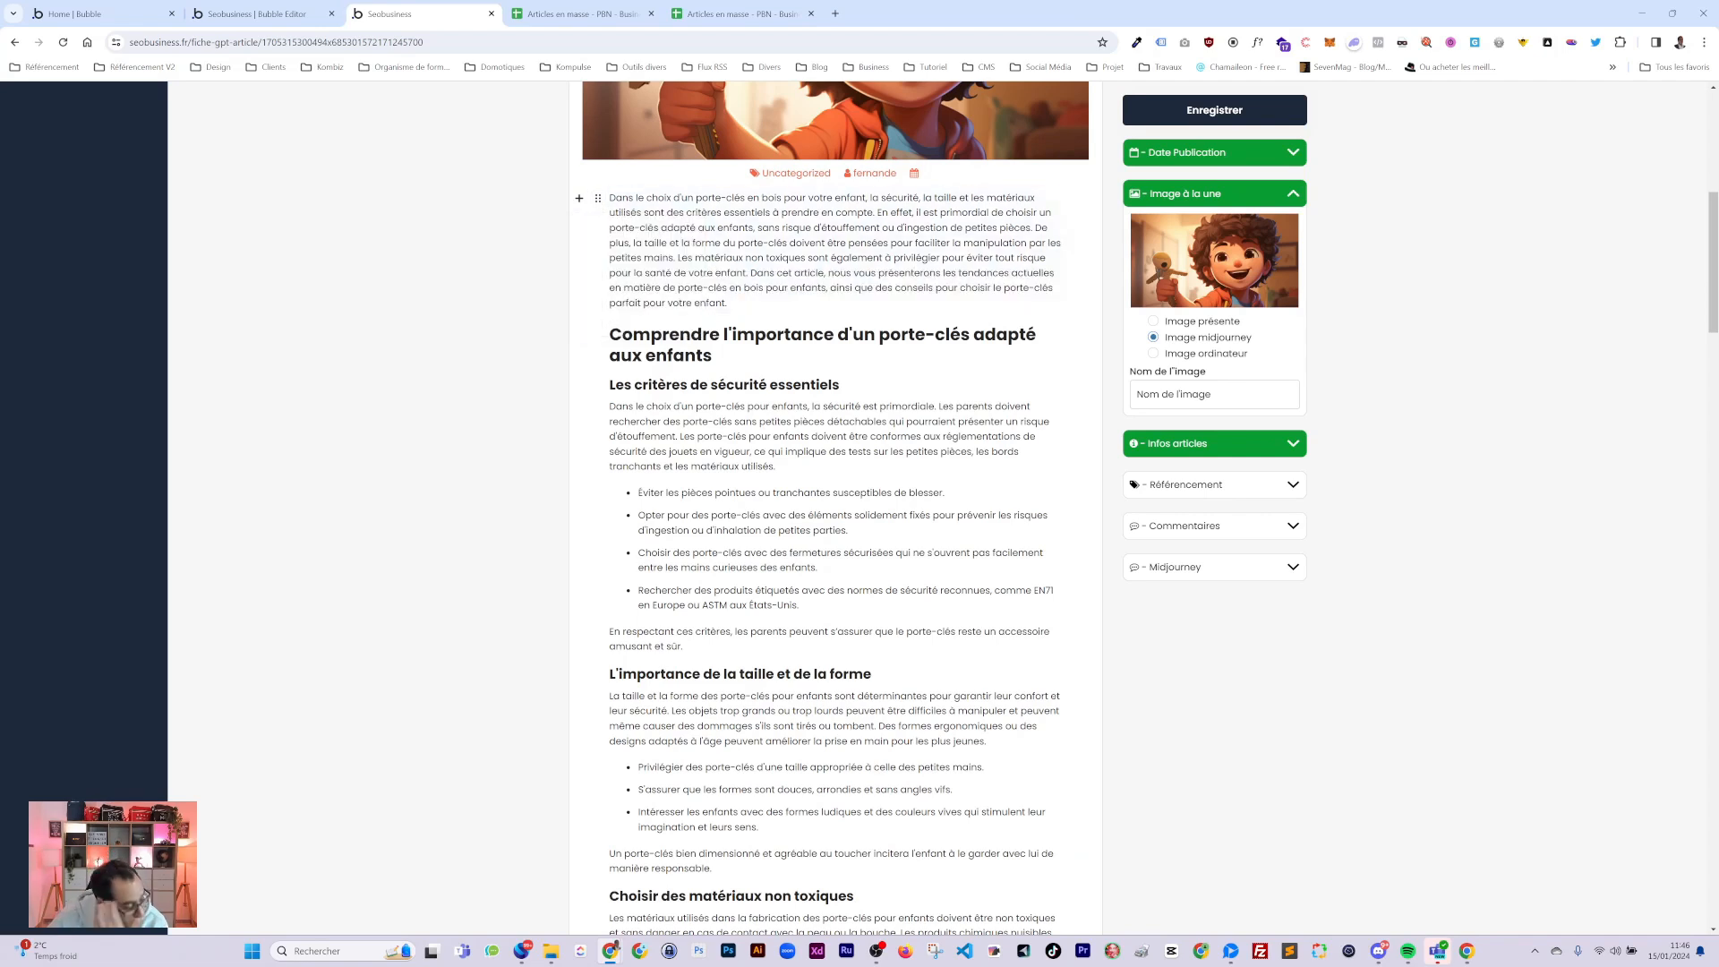
pyautogui.click(599, 408)
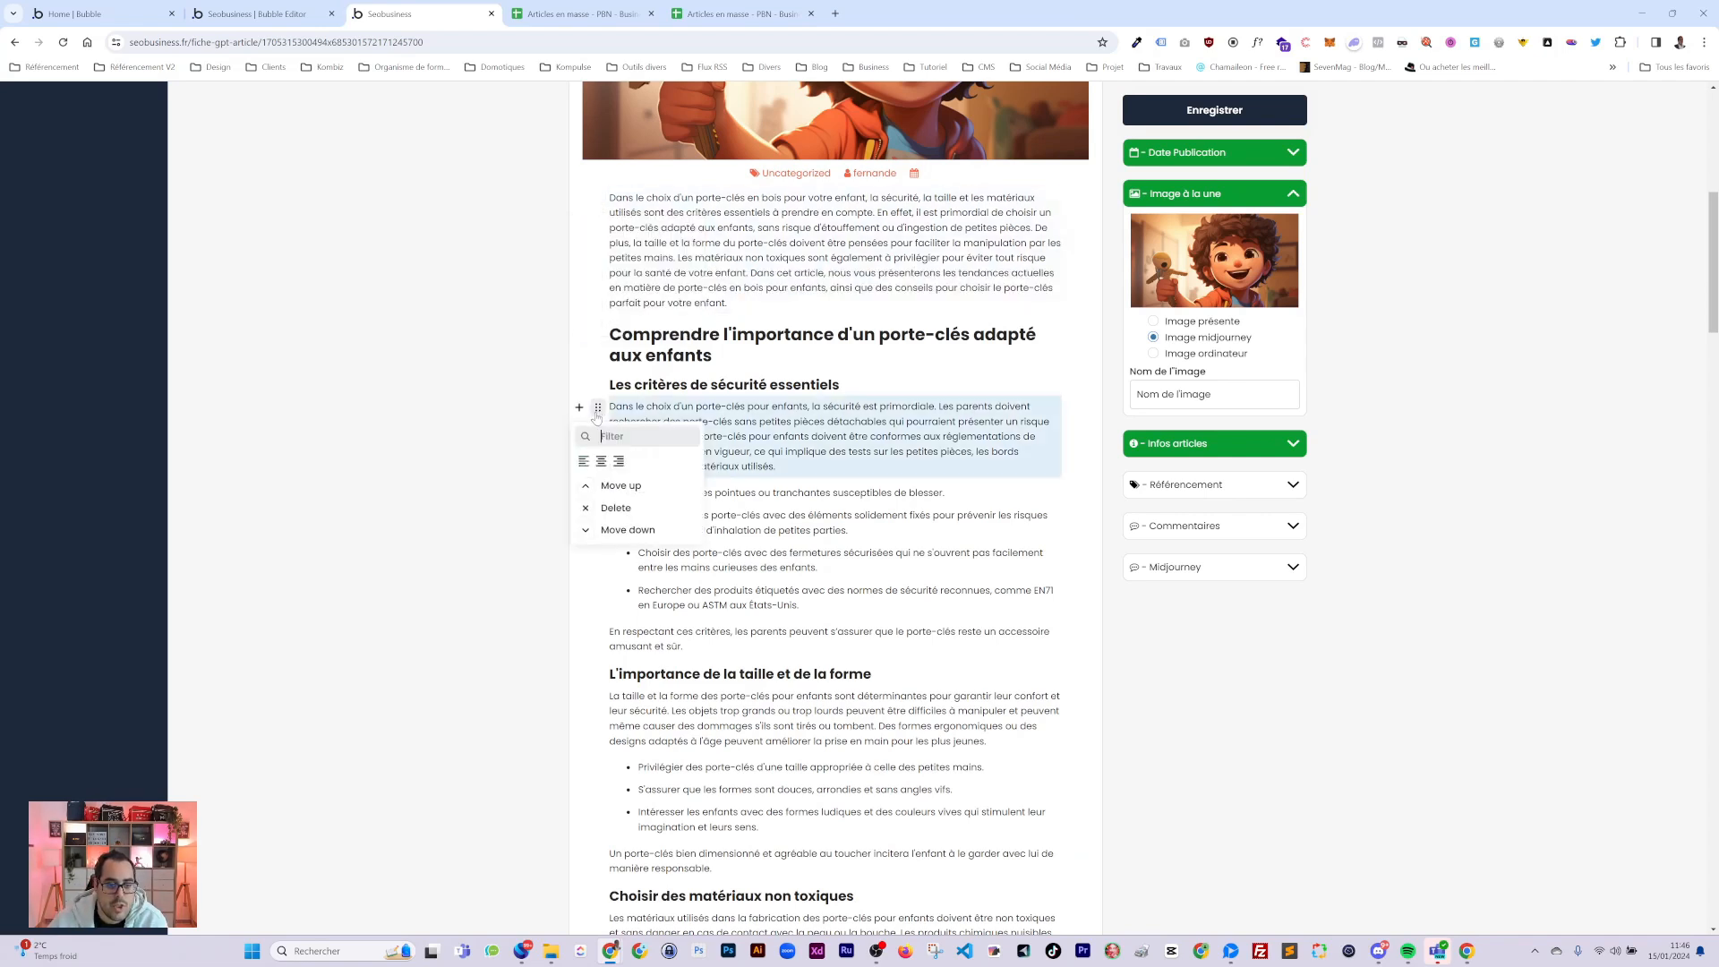
pyautogui.click(799, 436)
pyautogui.scroll(4, 833, 447)
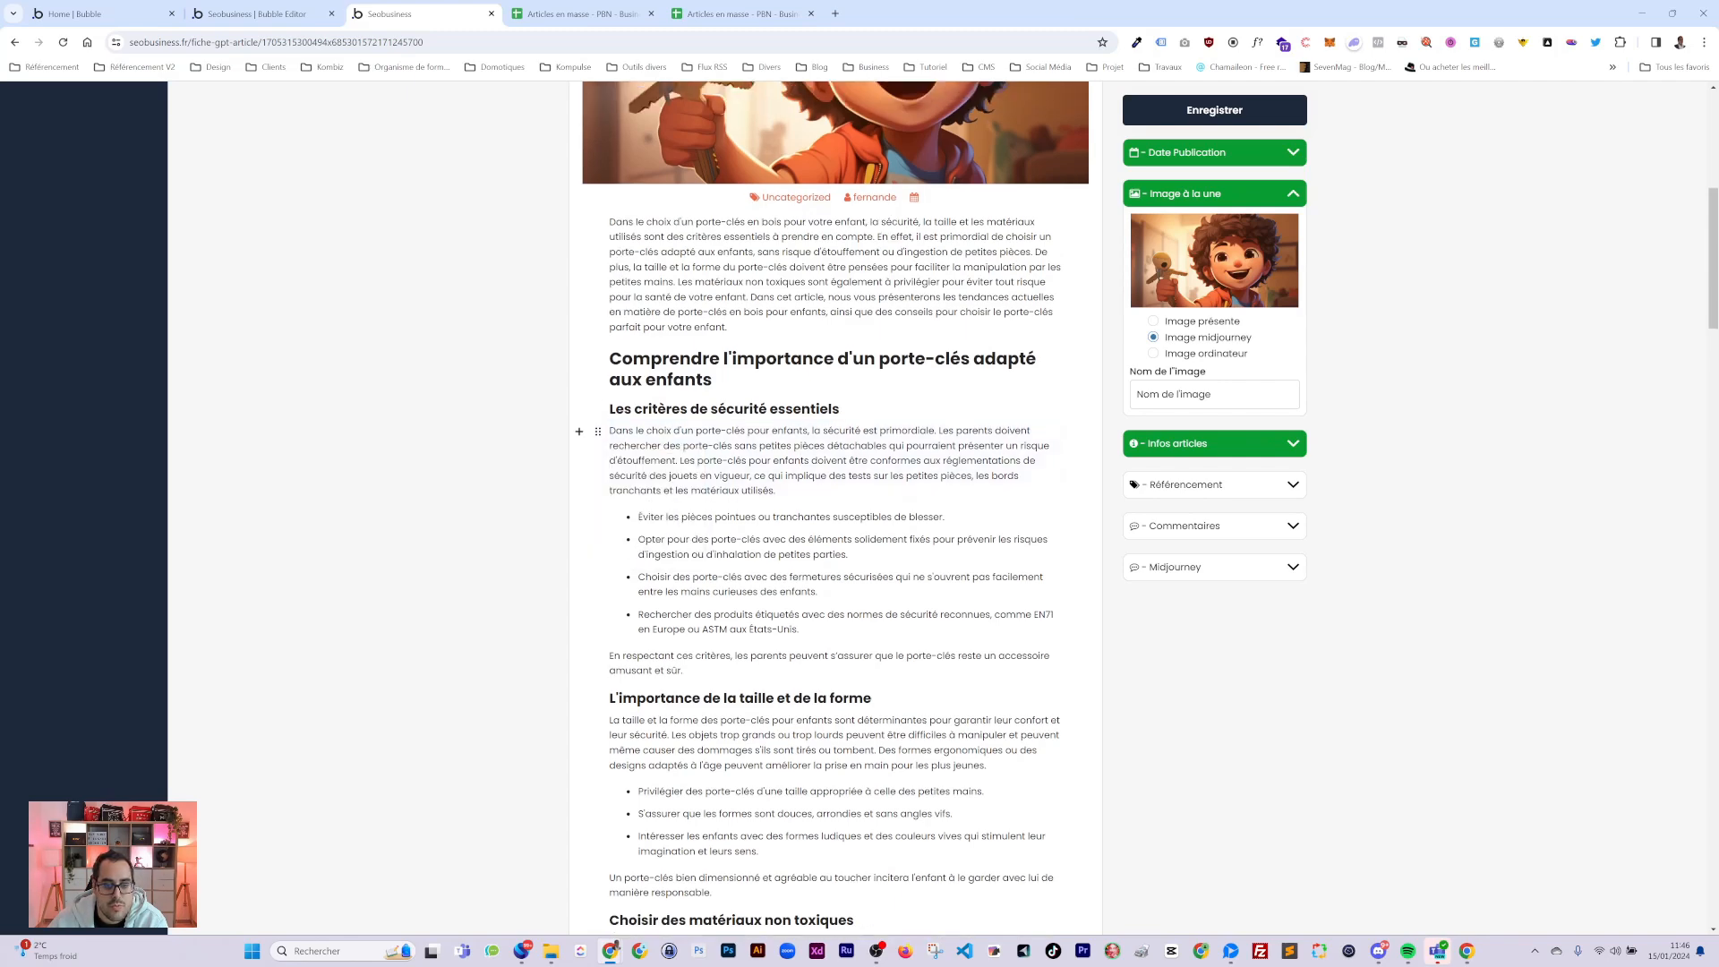
pyautogui.scroll(-2, 833, 448)
pyautogui.scroll(-2, 800, 637)
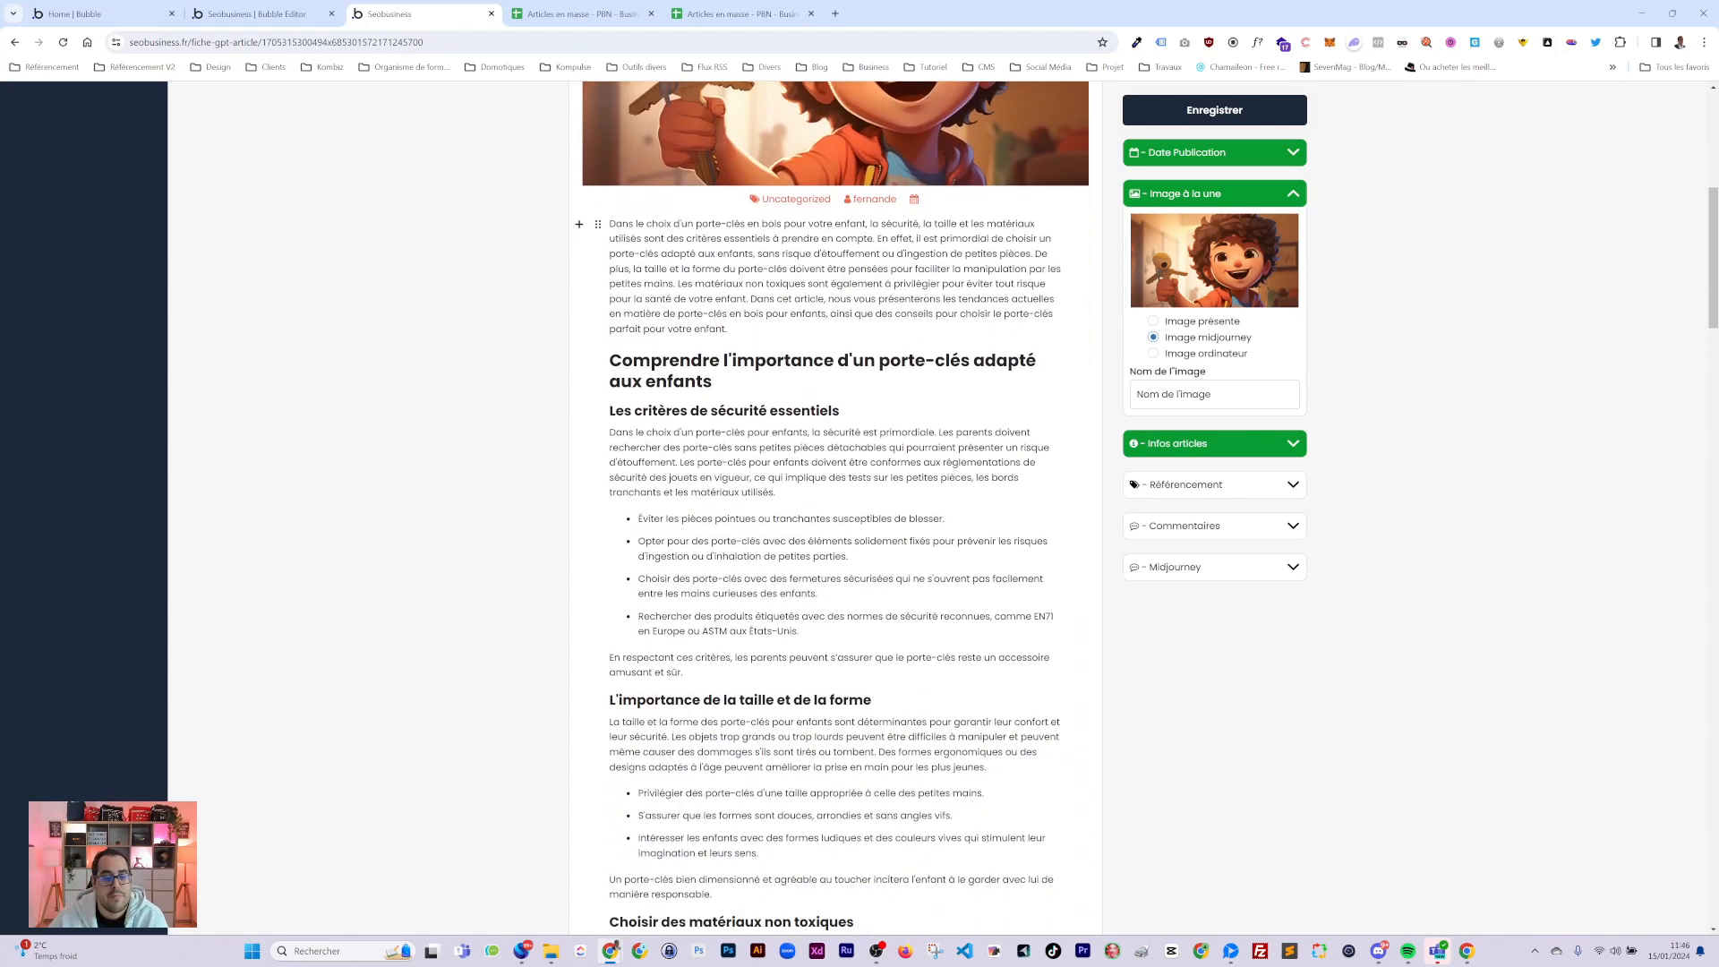
pyautogui.click(579, 198)
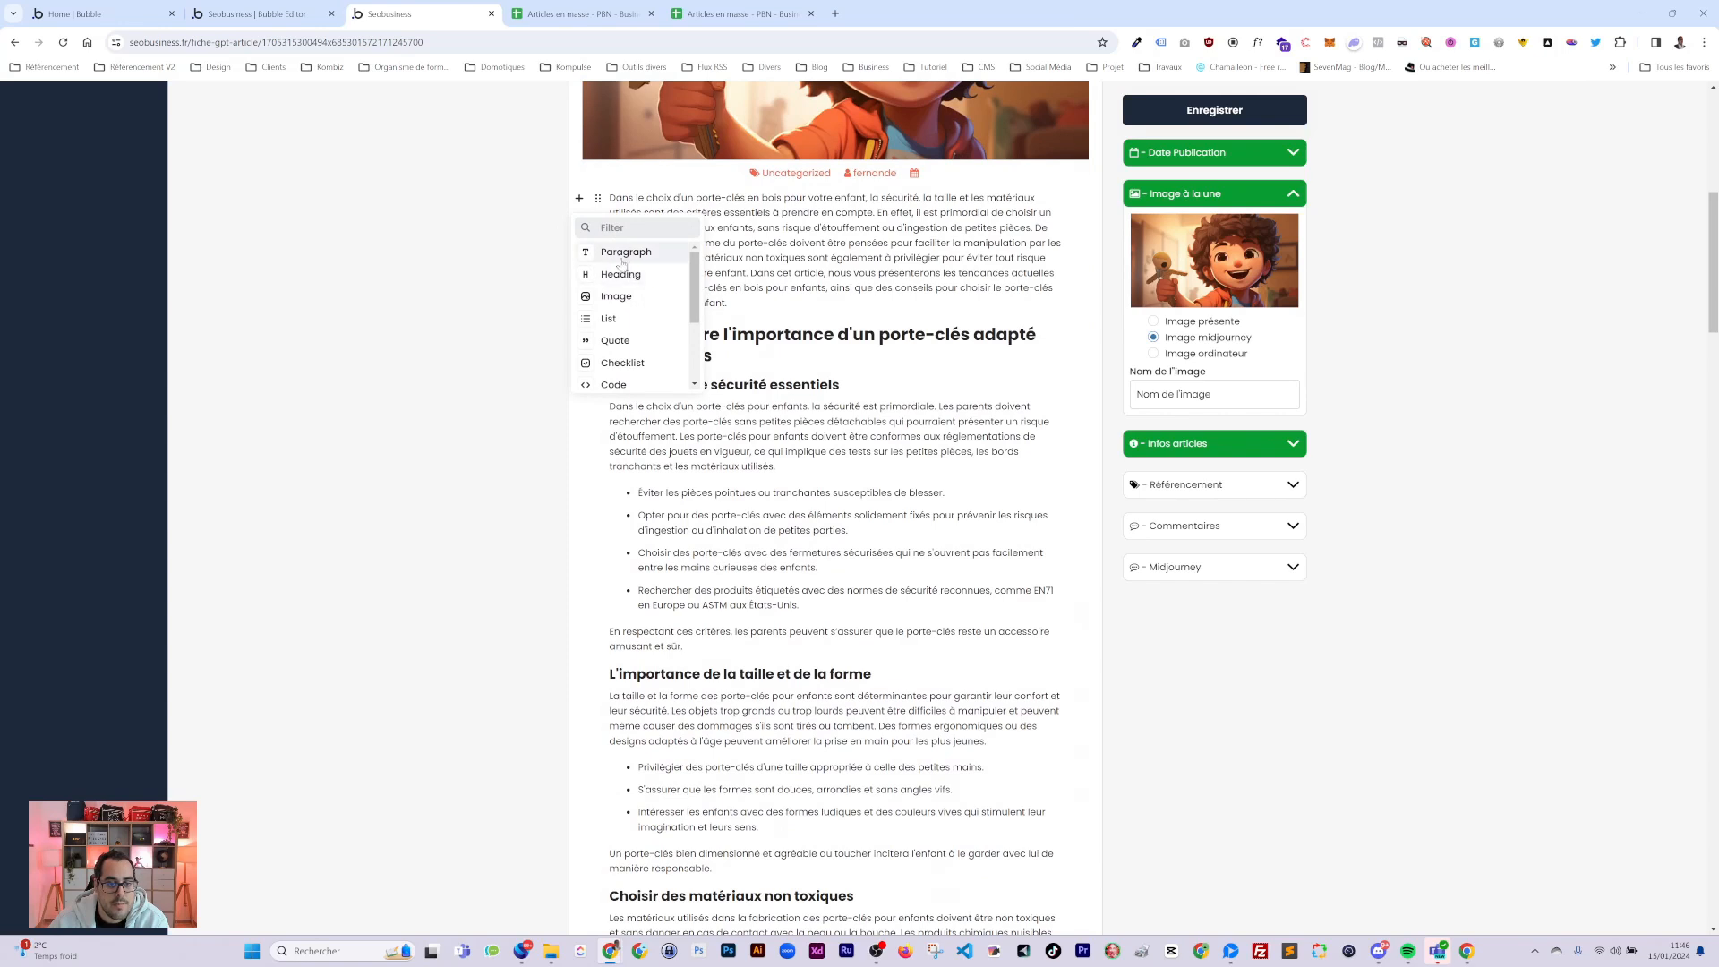
pyautogui.scroll(-2, 620, 332)
pyautogui.scroll(-2, 618, 354)
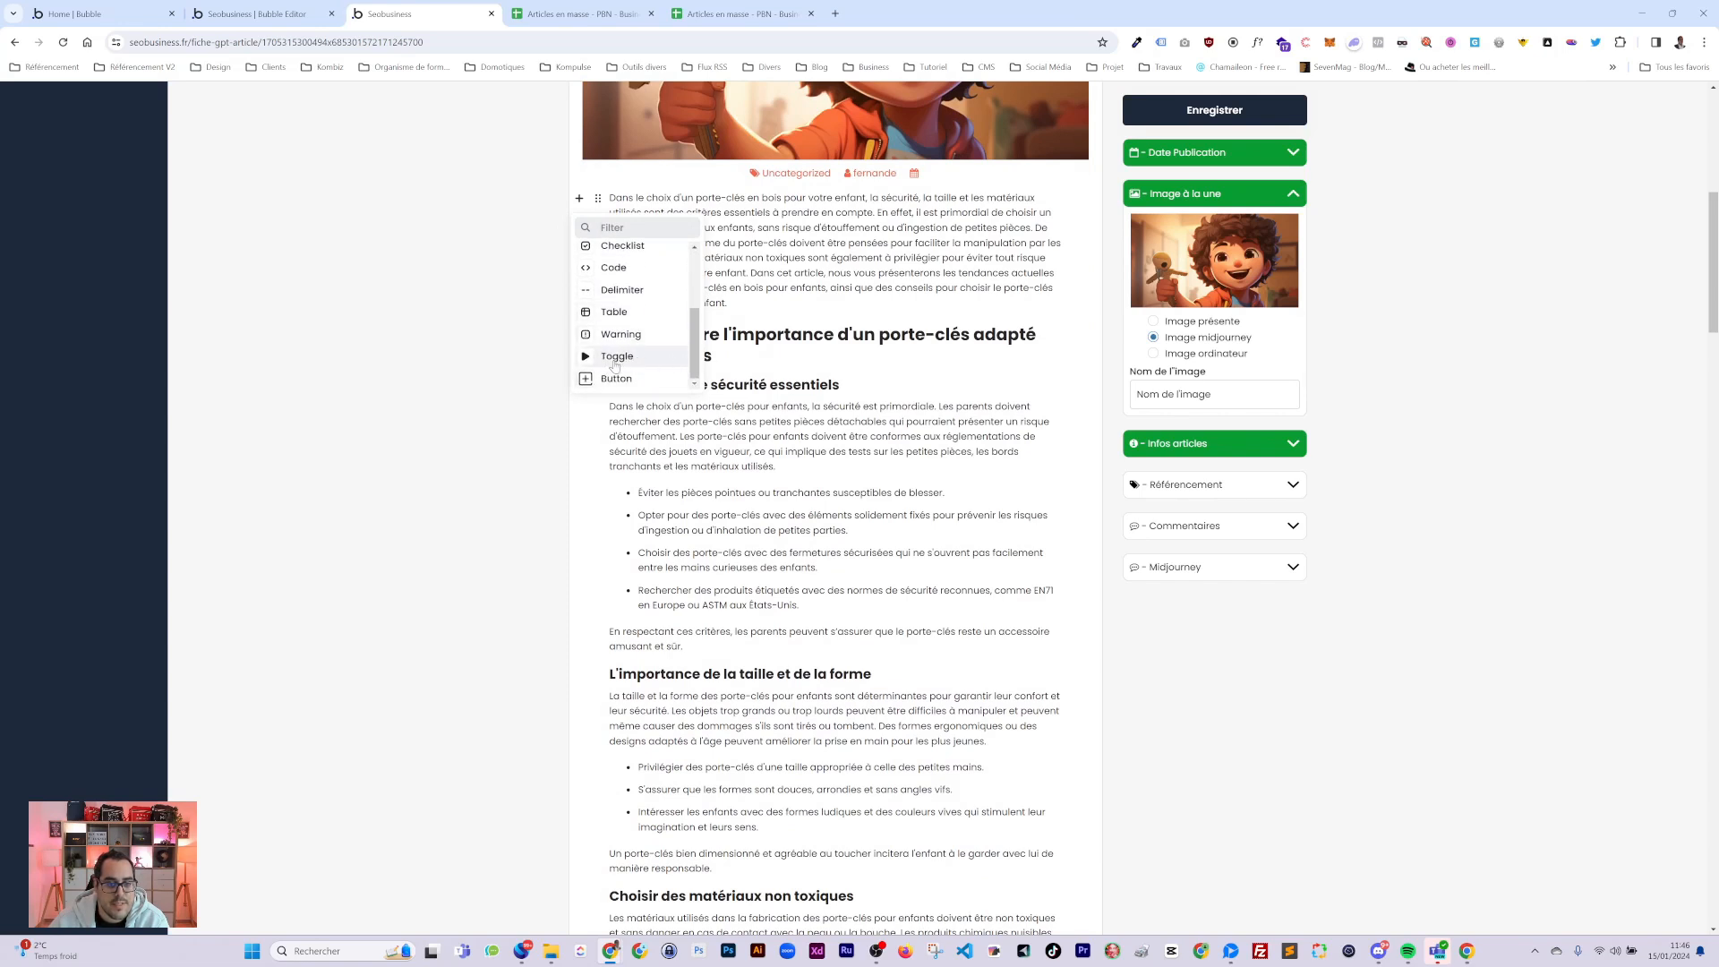
pyautogui.scroll(-7, 806, 448)
pyautogui.scroll(-18, 806, 448)
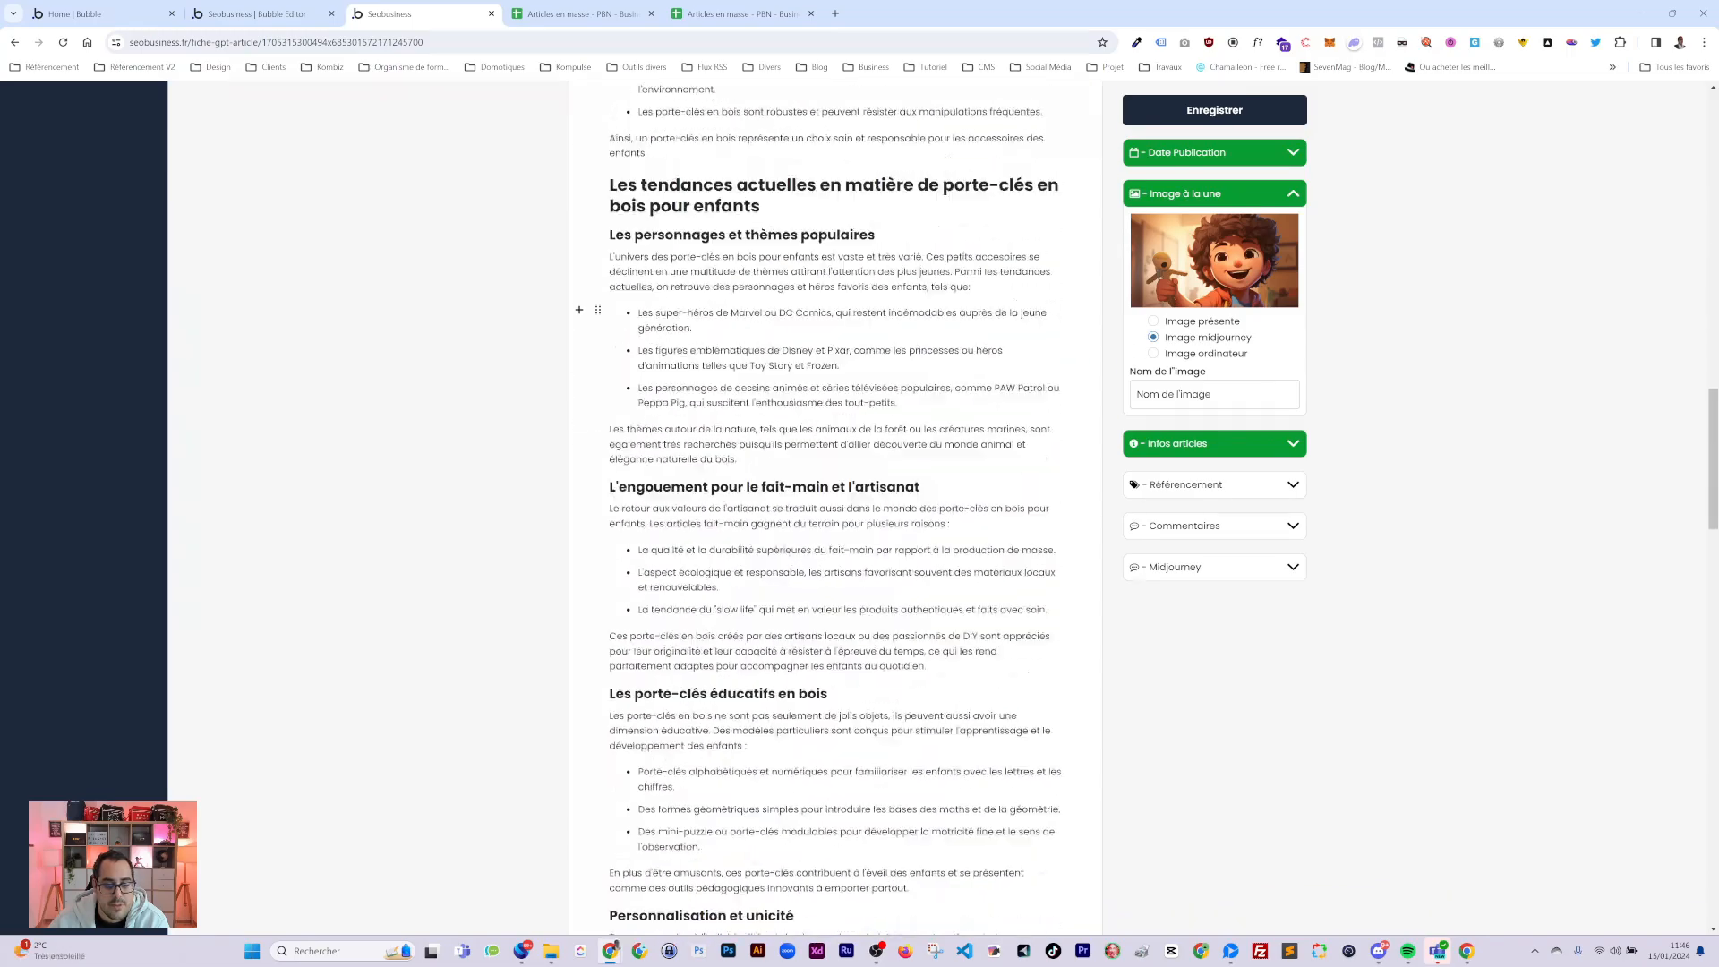
pyautogui.scroll(20, 833, 501)
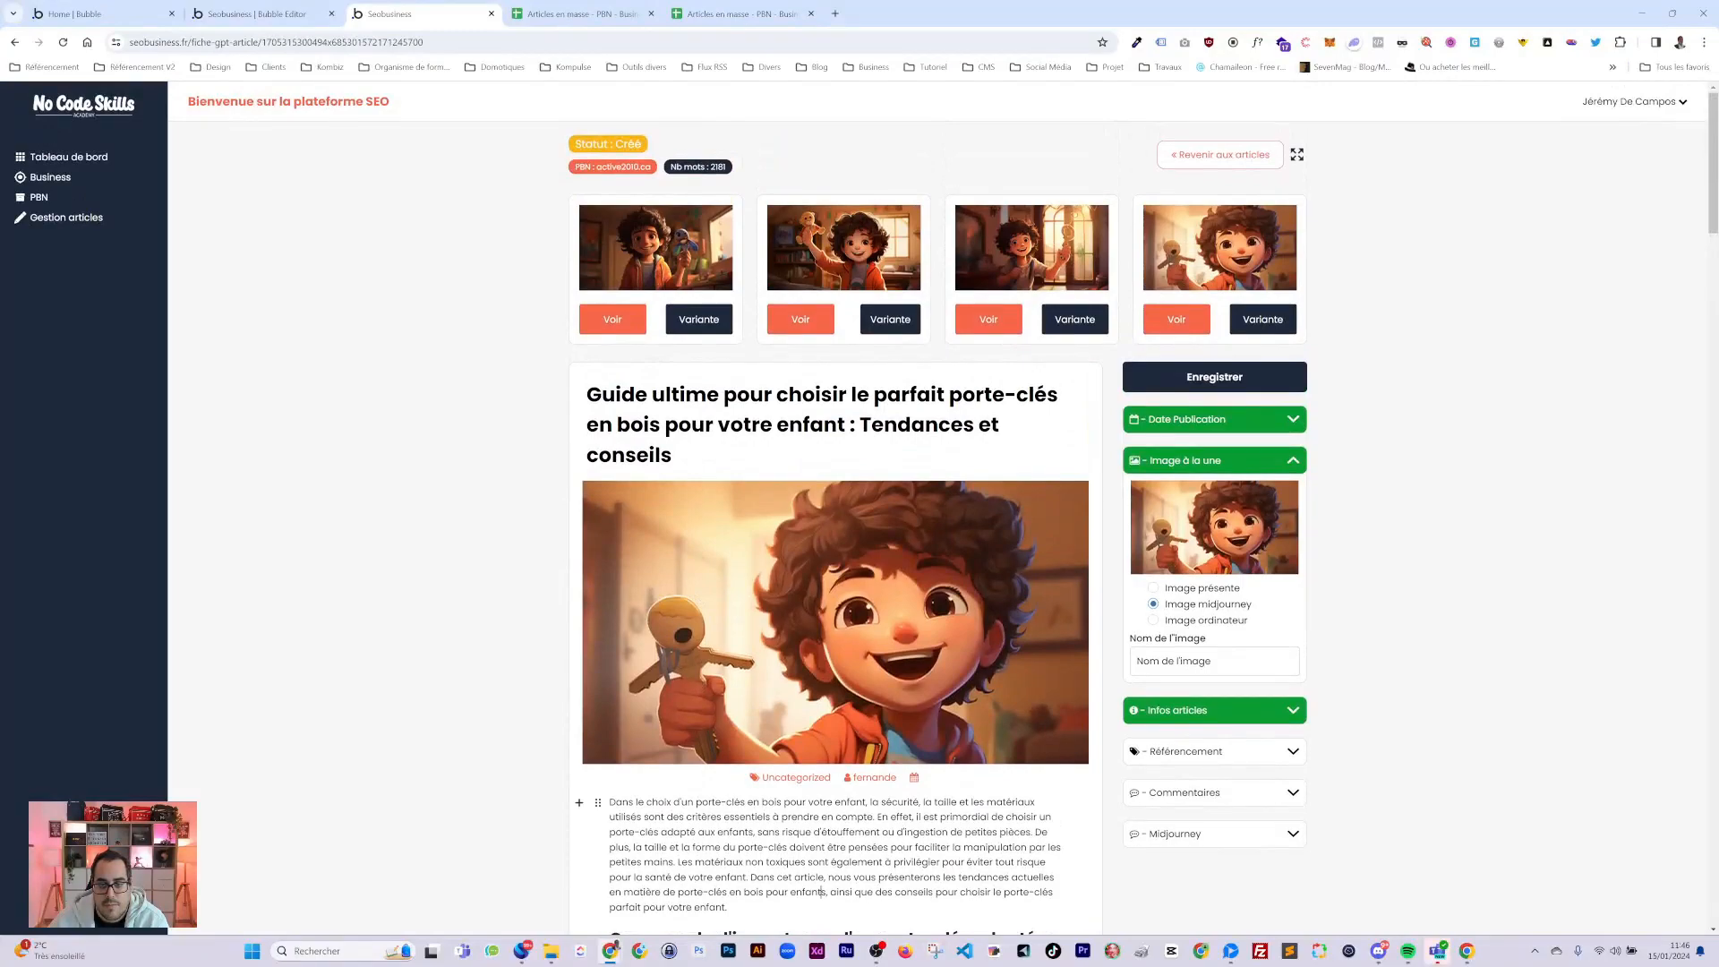
# Collapse the featured image panel and save the article, confirming status 'A publier' dated 15 Janvier 2024 à 12:00.
pyautogui.scroll(-3, 889, 204)
pyautogui.scroll(2, 889, 204)
pyautogui.scroll(2, 967, 516)
pyautogui.scroll(-1, 1224, 555)
pyautogui.click(1296, 400)
pyautogui.click(1215, 309)
pyautogui.scroll(1, 1200, 360)
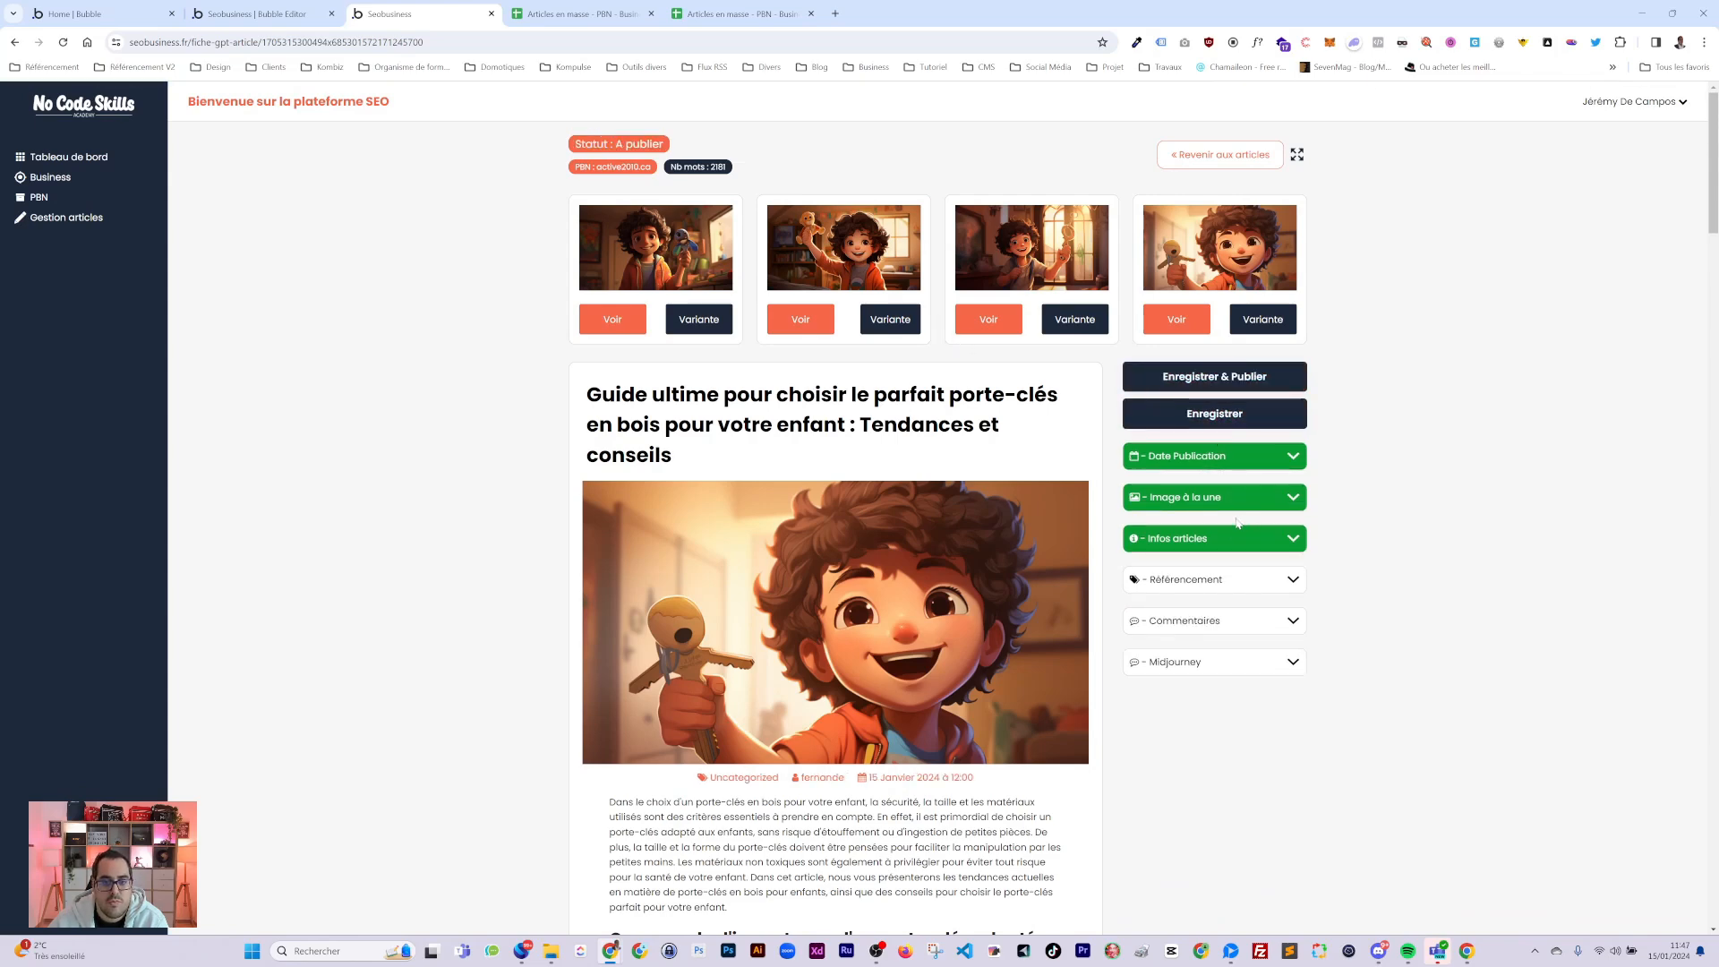
pyautogui.moveTo(616, 144); pyautogui.dragTo(664, 144)
# Publish the keychain article to active2010.ca with Enregistrer & Publier, retrying once.
pyautogui.click(1191, 376)
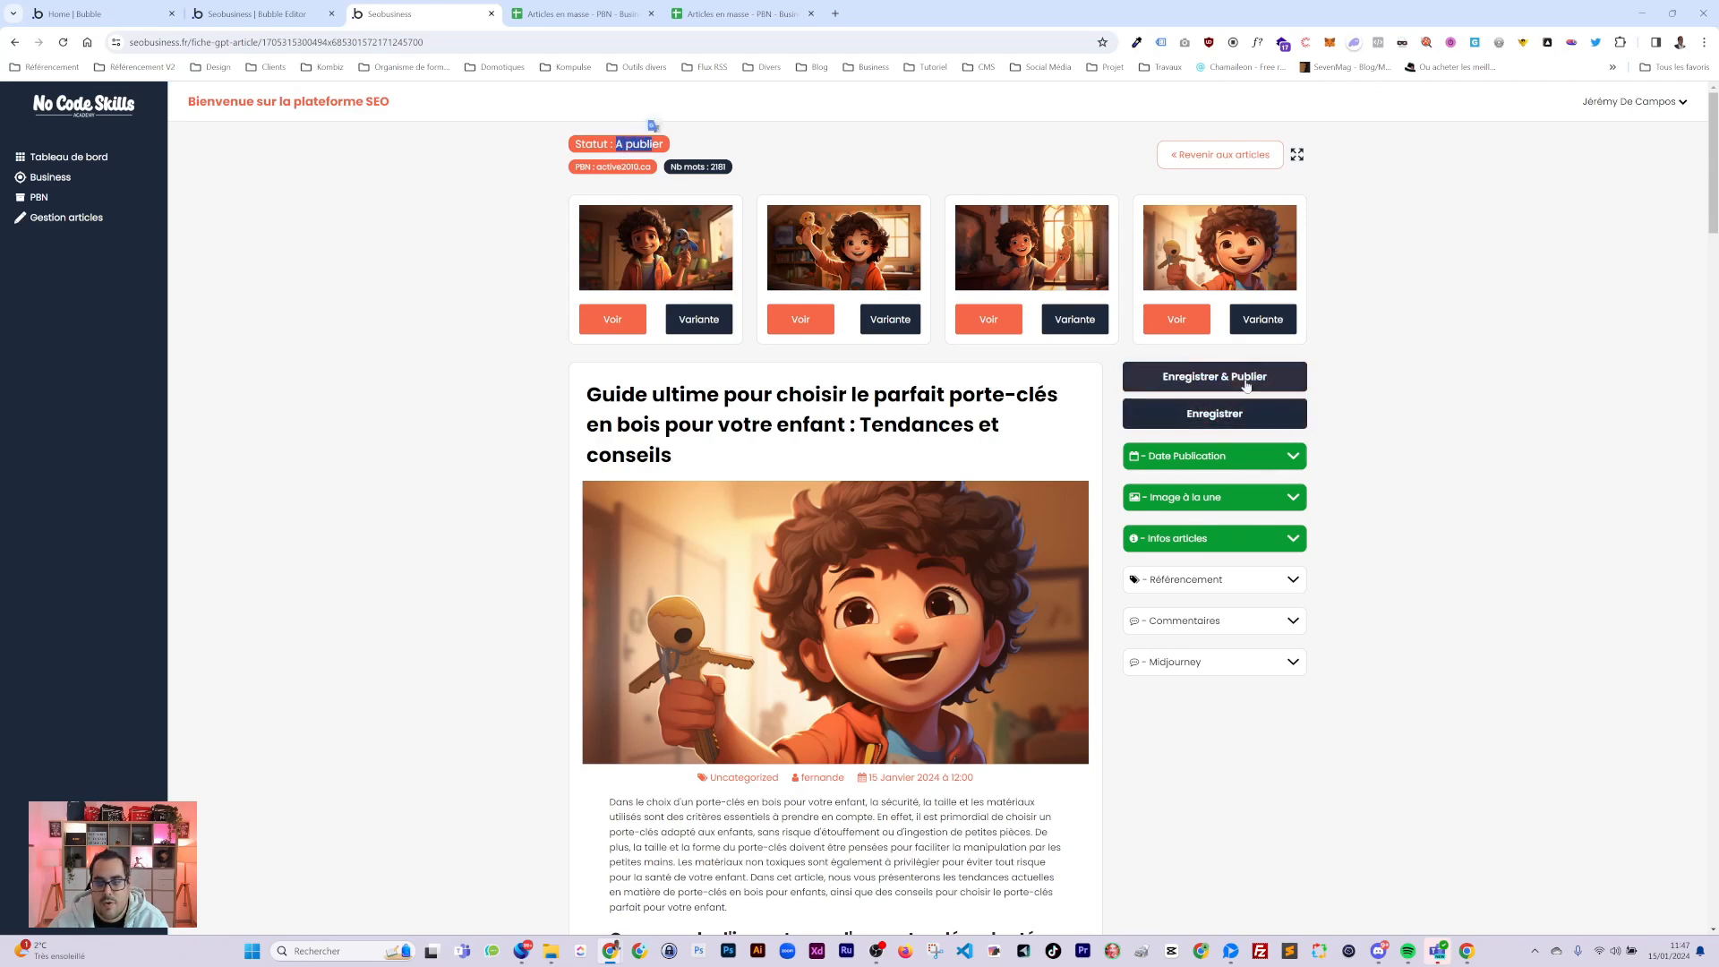
pyautogui.click(1235, 384)
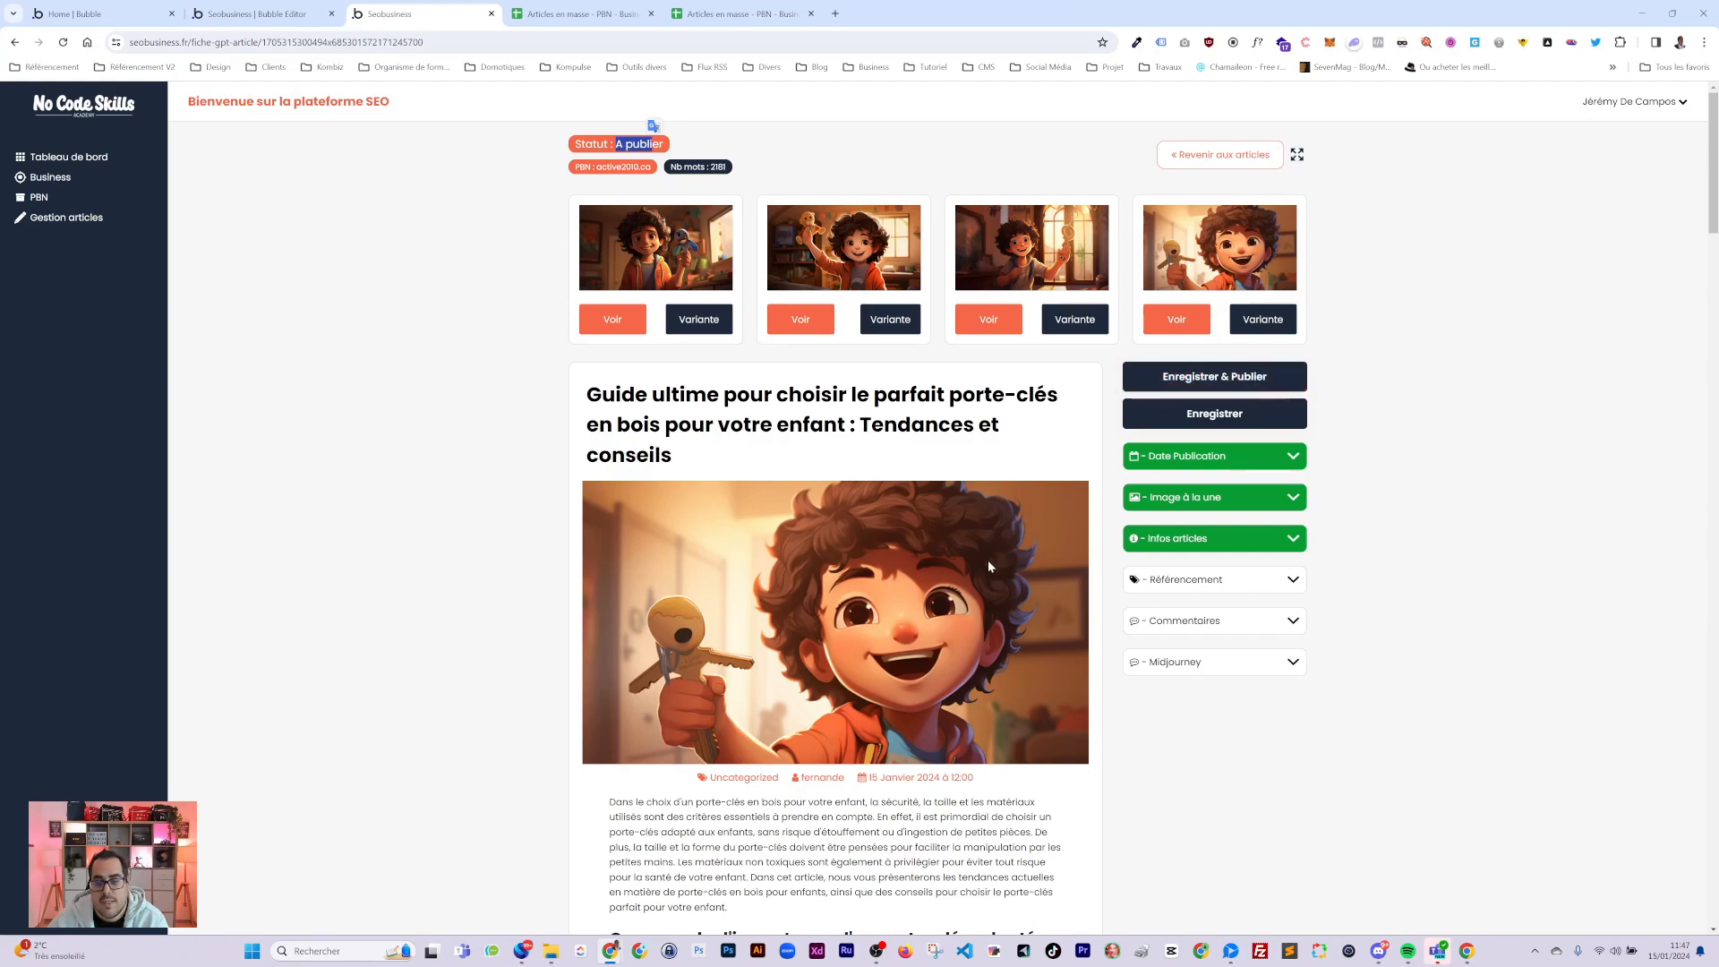
pyautogui.scroll(-6, 1162, 484)
pyautogui.scroll(6, 1162, 483)
pyautogui.click(1235, 158)
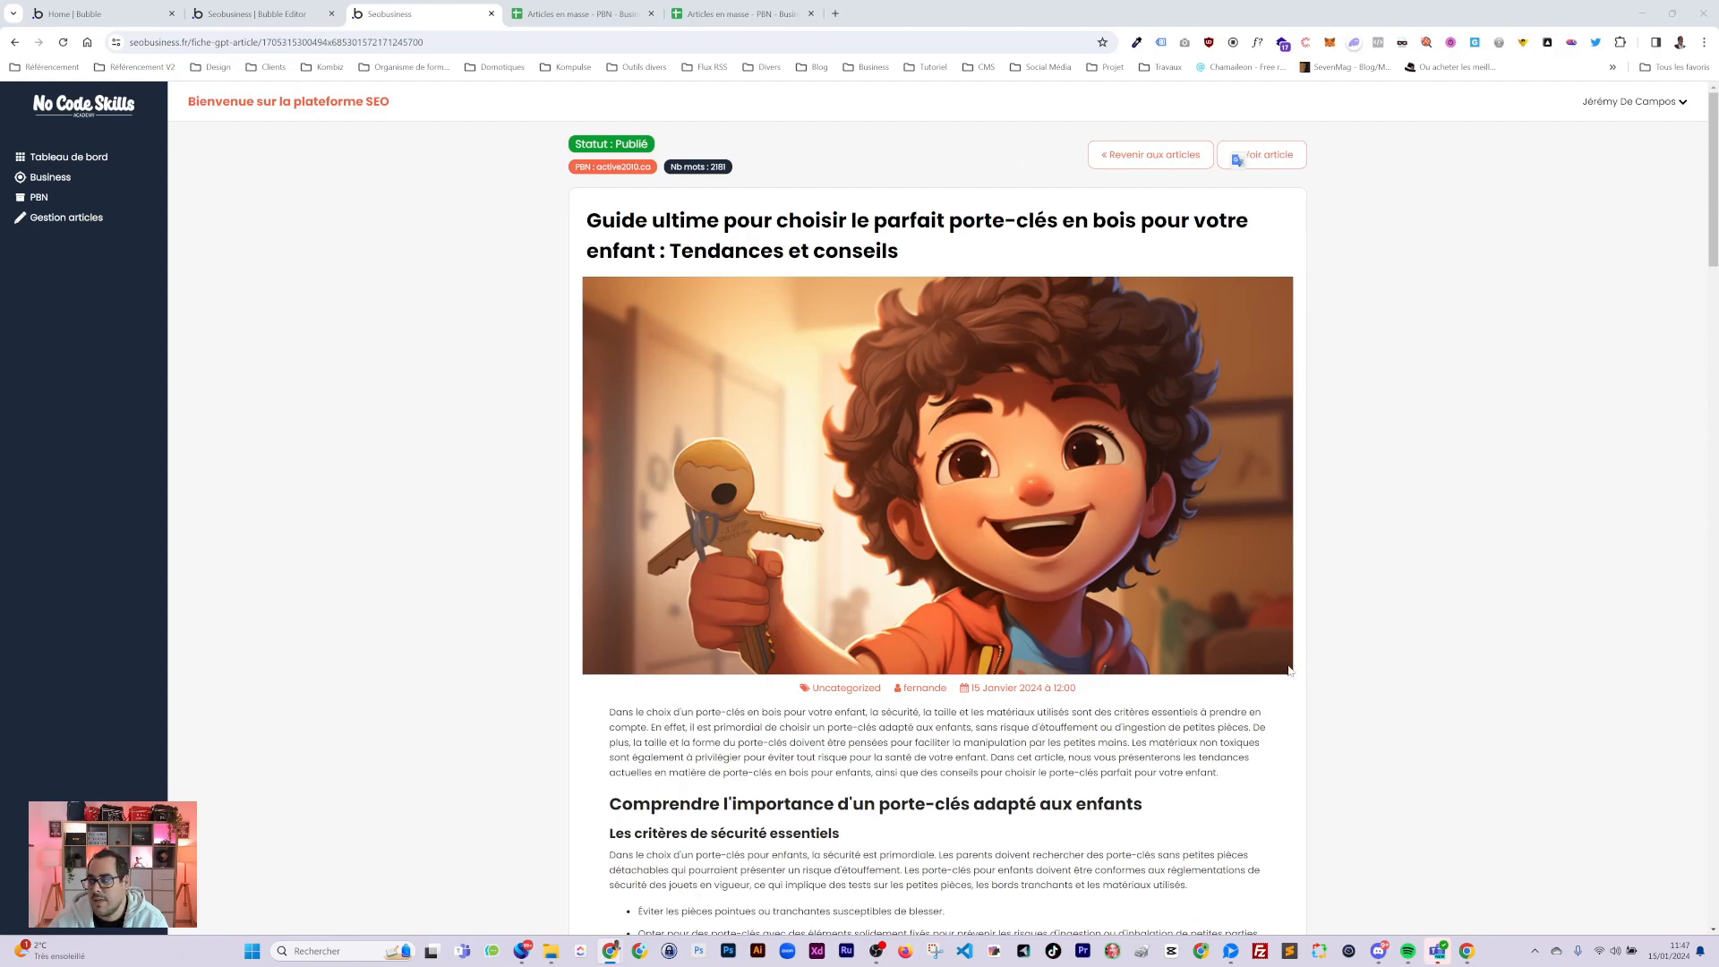
# Confirm the status now reads Publié and the byline stays 15 Janvier 2024 à 12:00.
pyautogui.scroll(-5, 1290, 670)
pyautogui.scroll(5, 1290, 670)
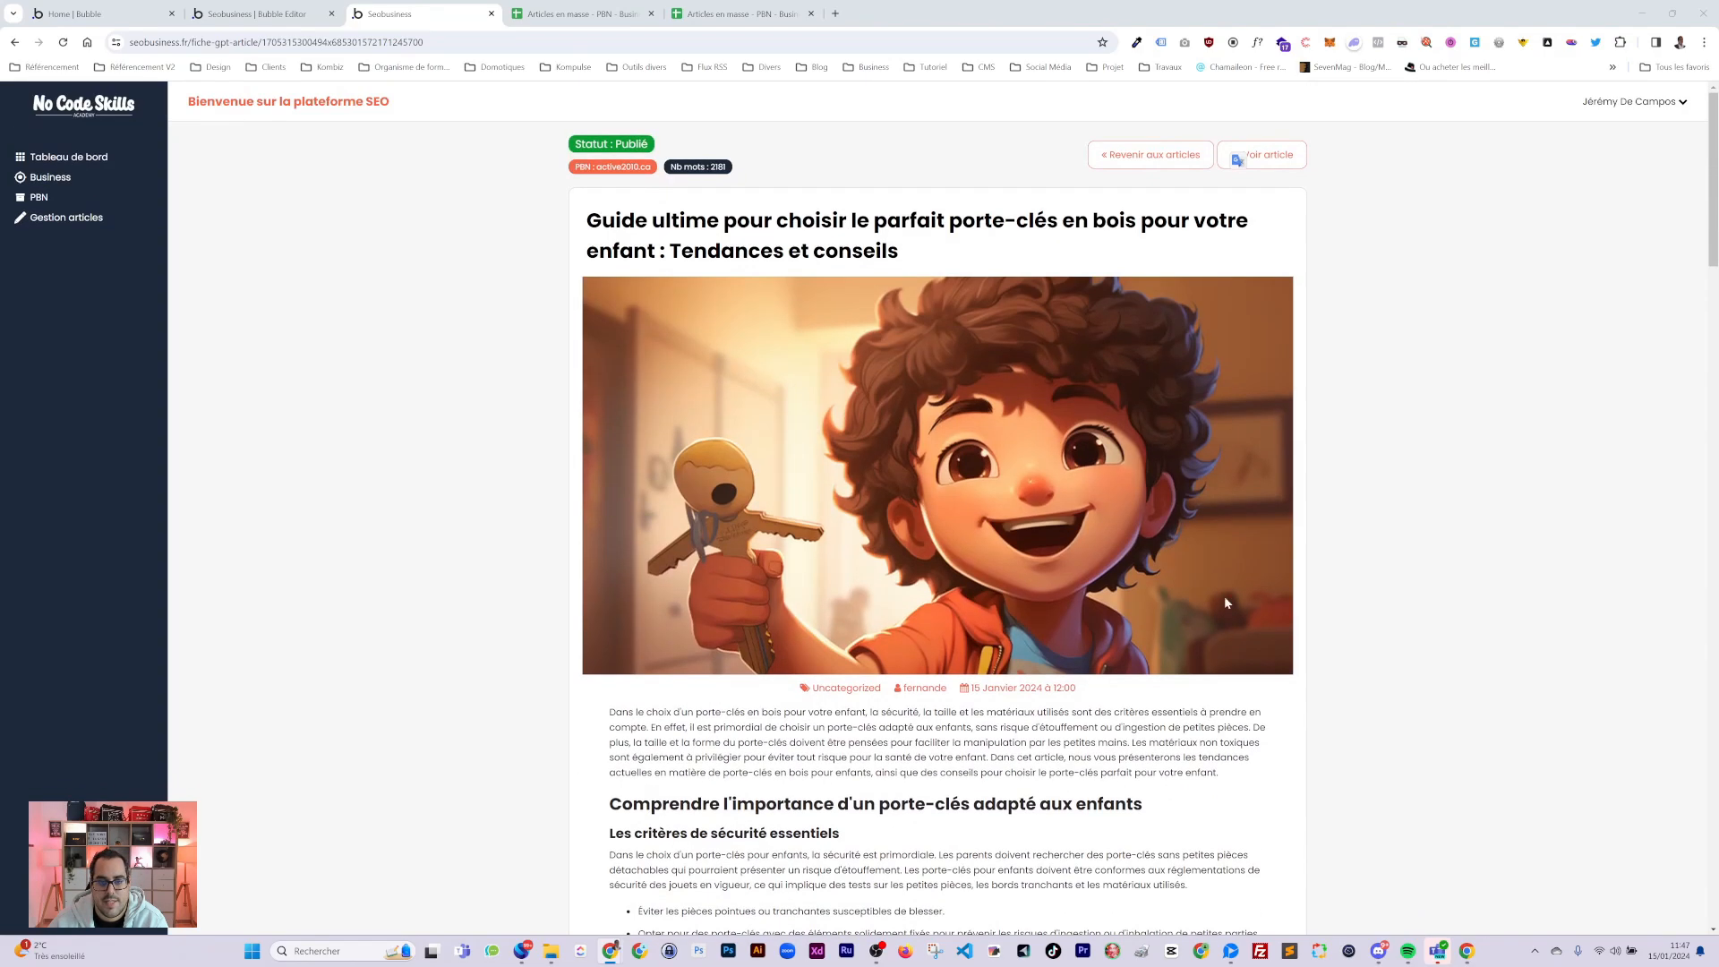
pyautogui.moveTo(610, 144); pyautogui.dragTo(651, 144)
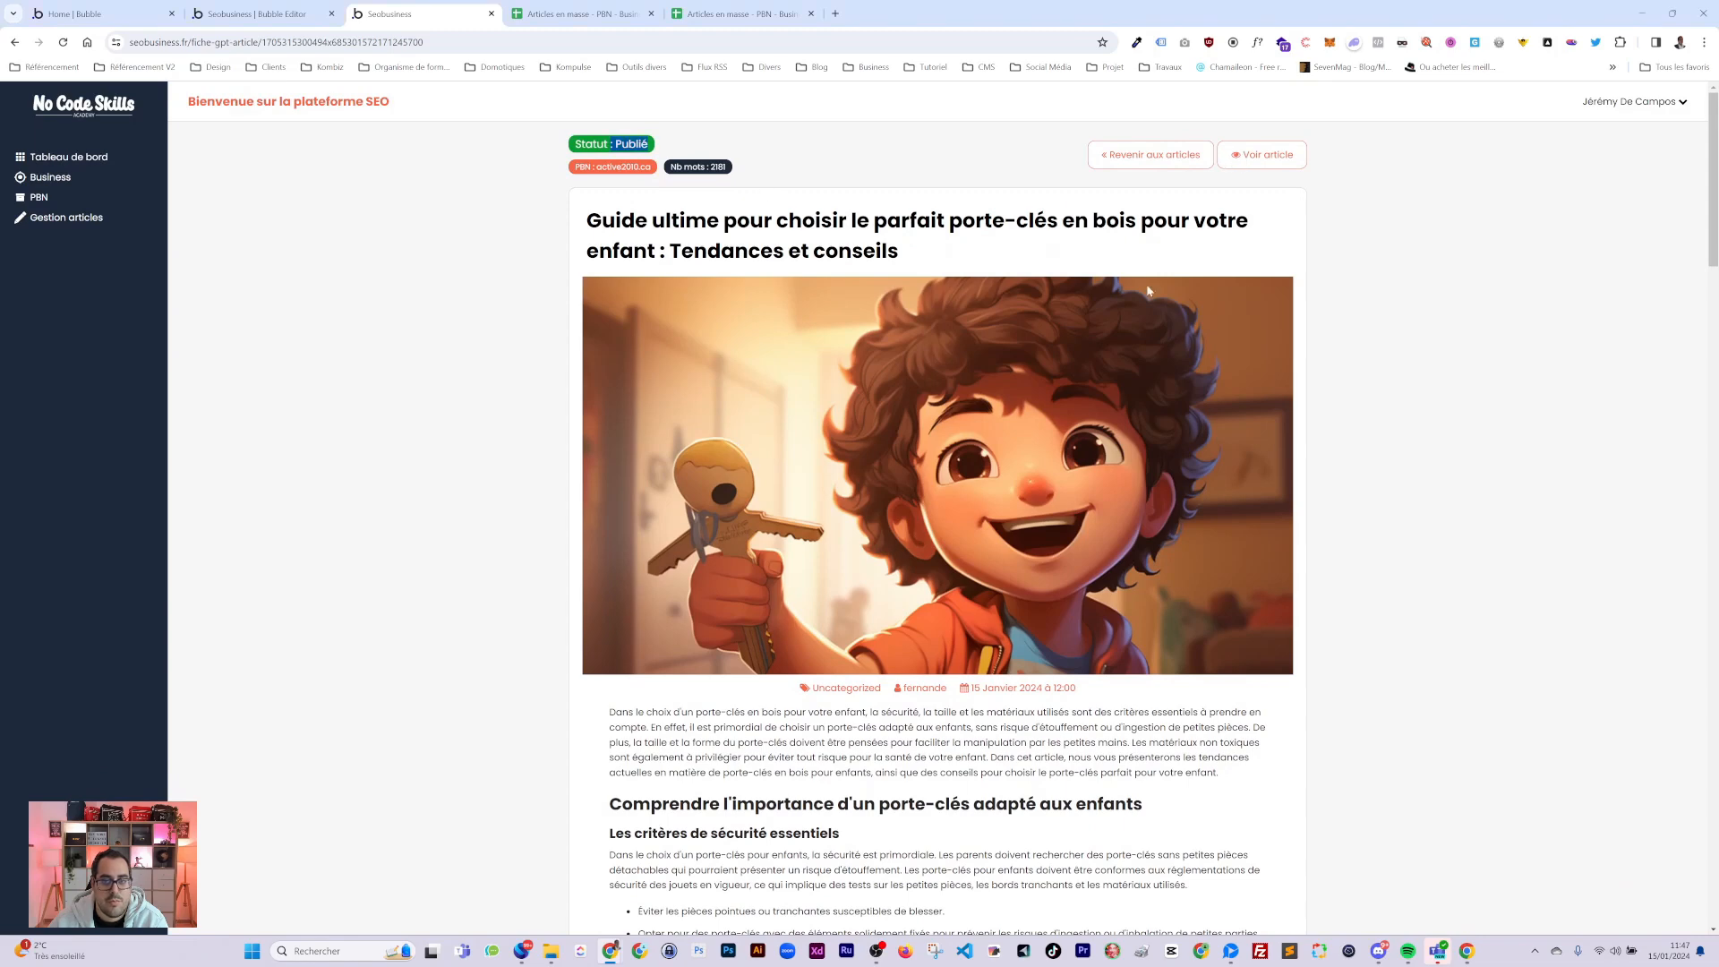
pyautogui.scroll(-3, 923, 521)
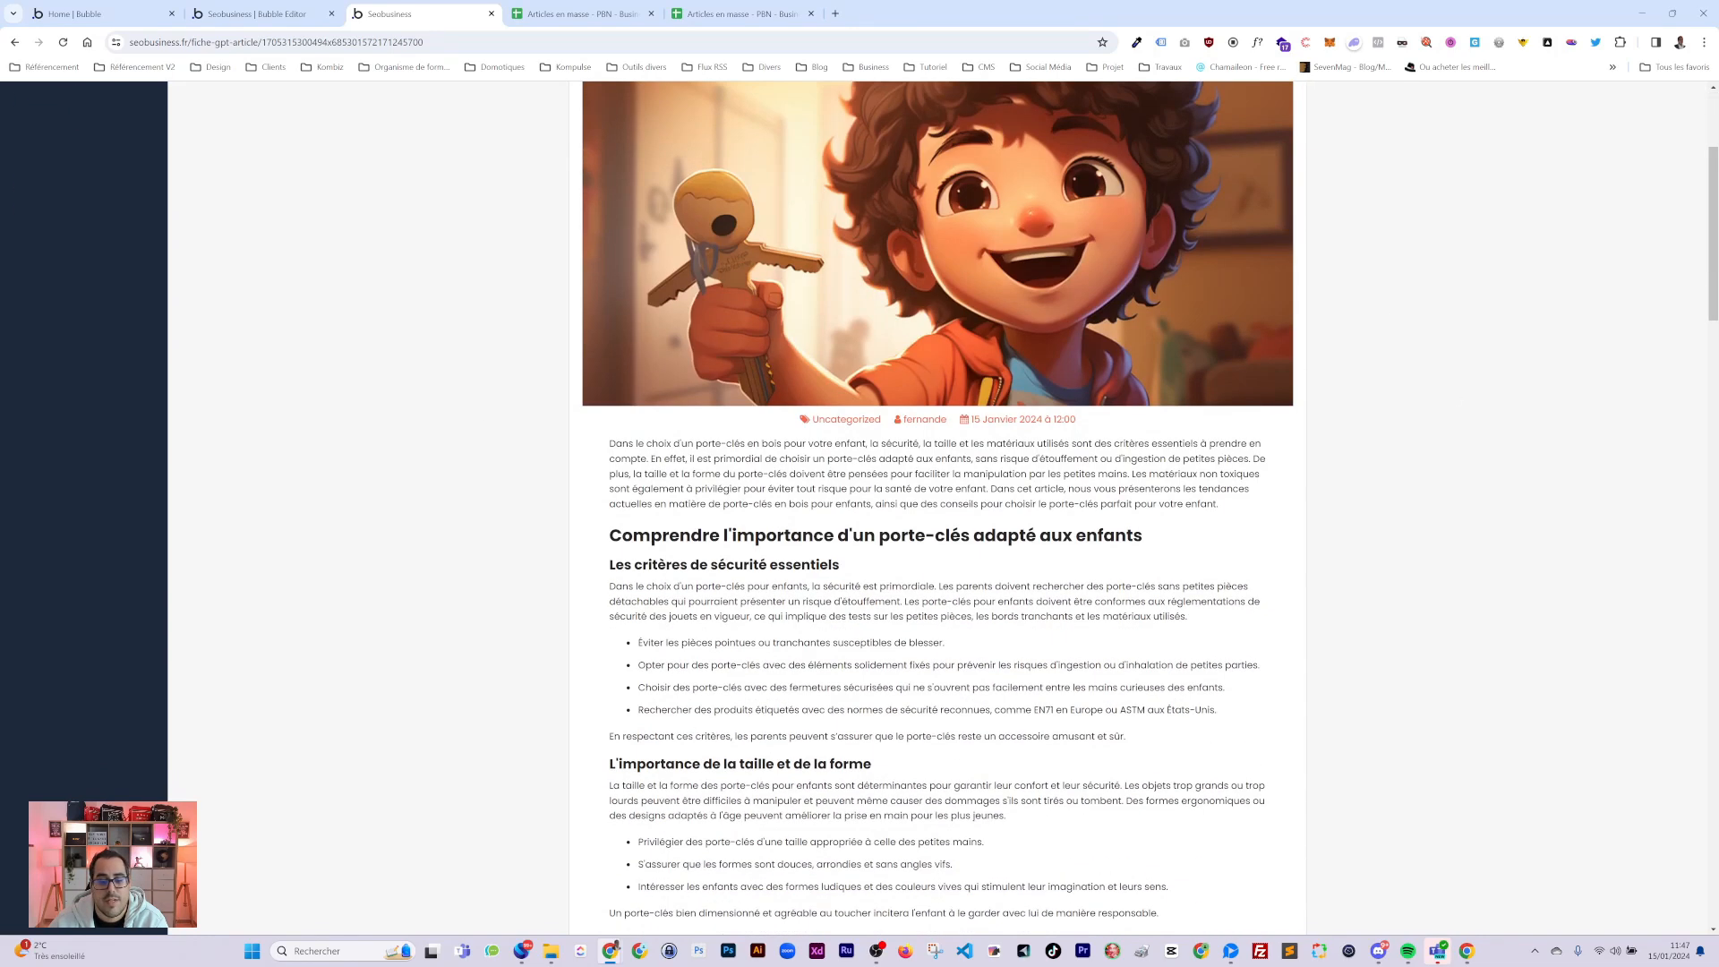
pyautogui.scroll(3, 867, 409)
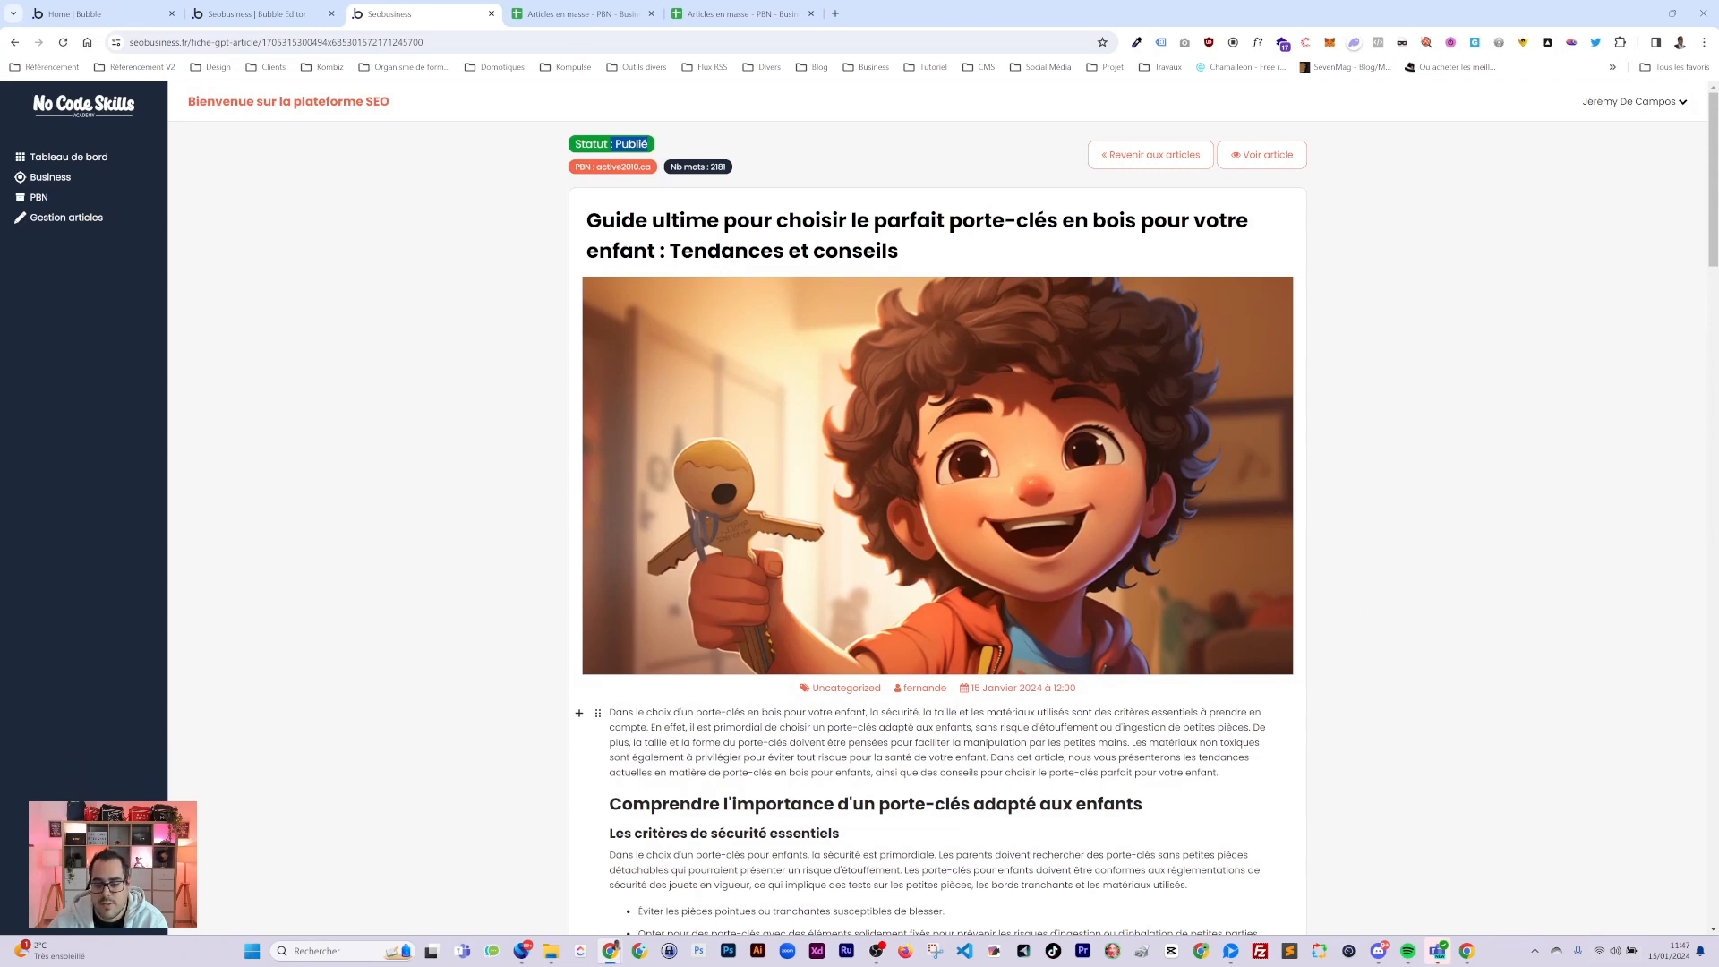
pyautogui.moveTo(1019, 688); pyautogui.dragTo(1128, 705)
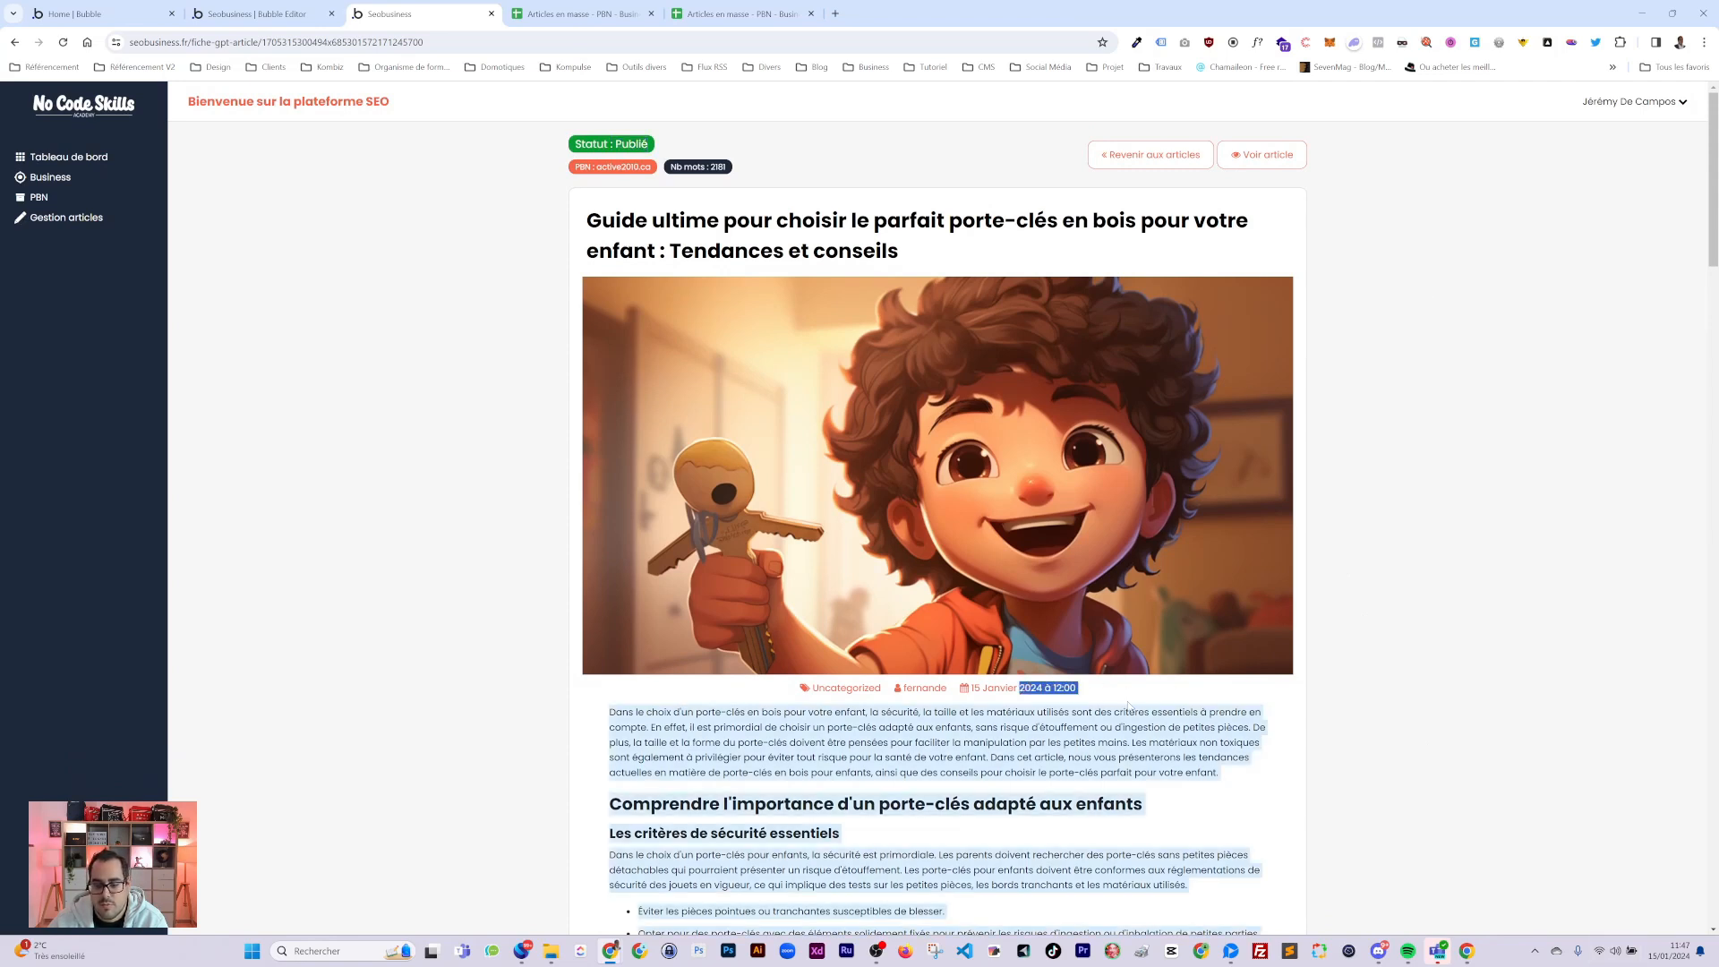
# Open the published article live, then load the site's wp-admin in its address bar.
pyautogui.click(1266, 155)
pyautogui.doubleClick(213, 42)
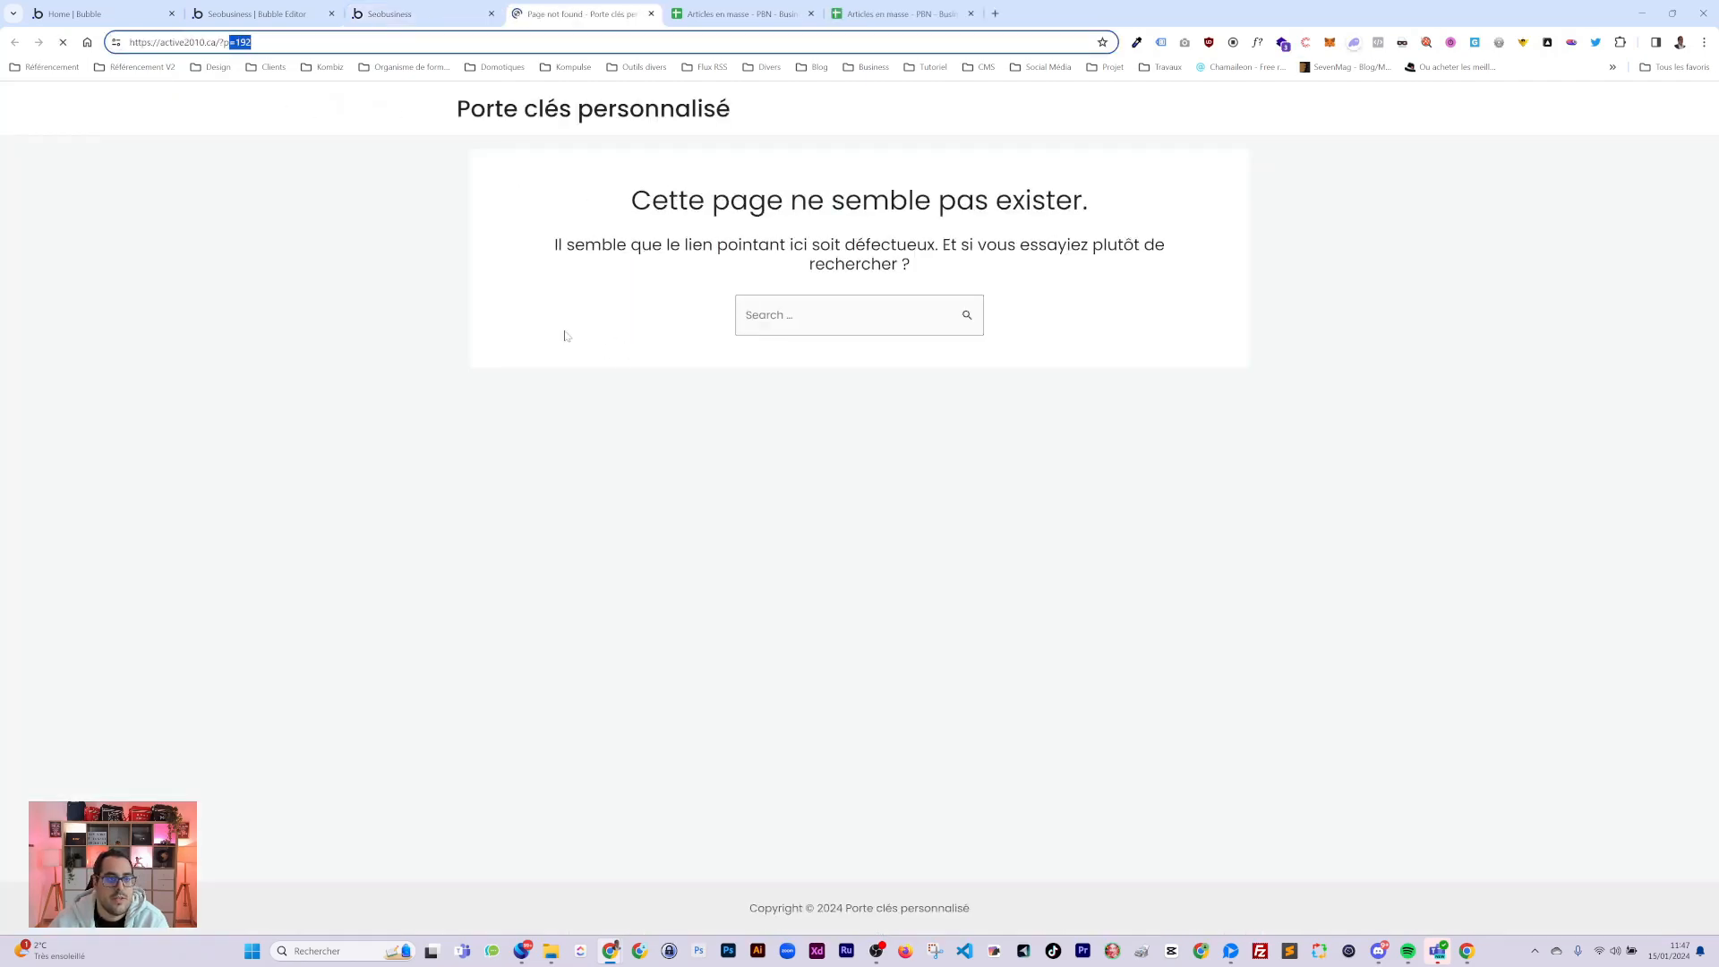
pyautogui.press('BackSpace')
pyautogui.press('BackSpace')
pyautogui.press('BackSpace')
pyautogui.write('wp-admin')
pyautogui.press('Return')
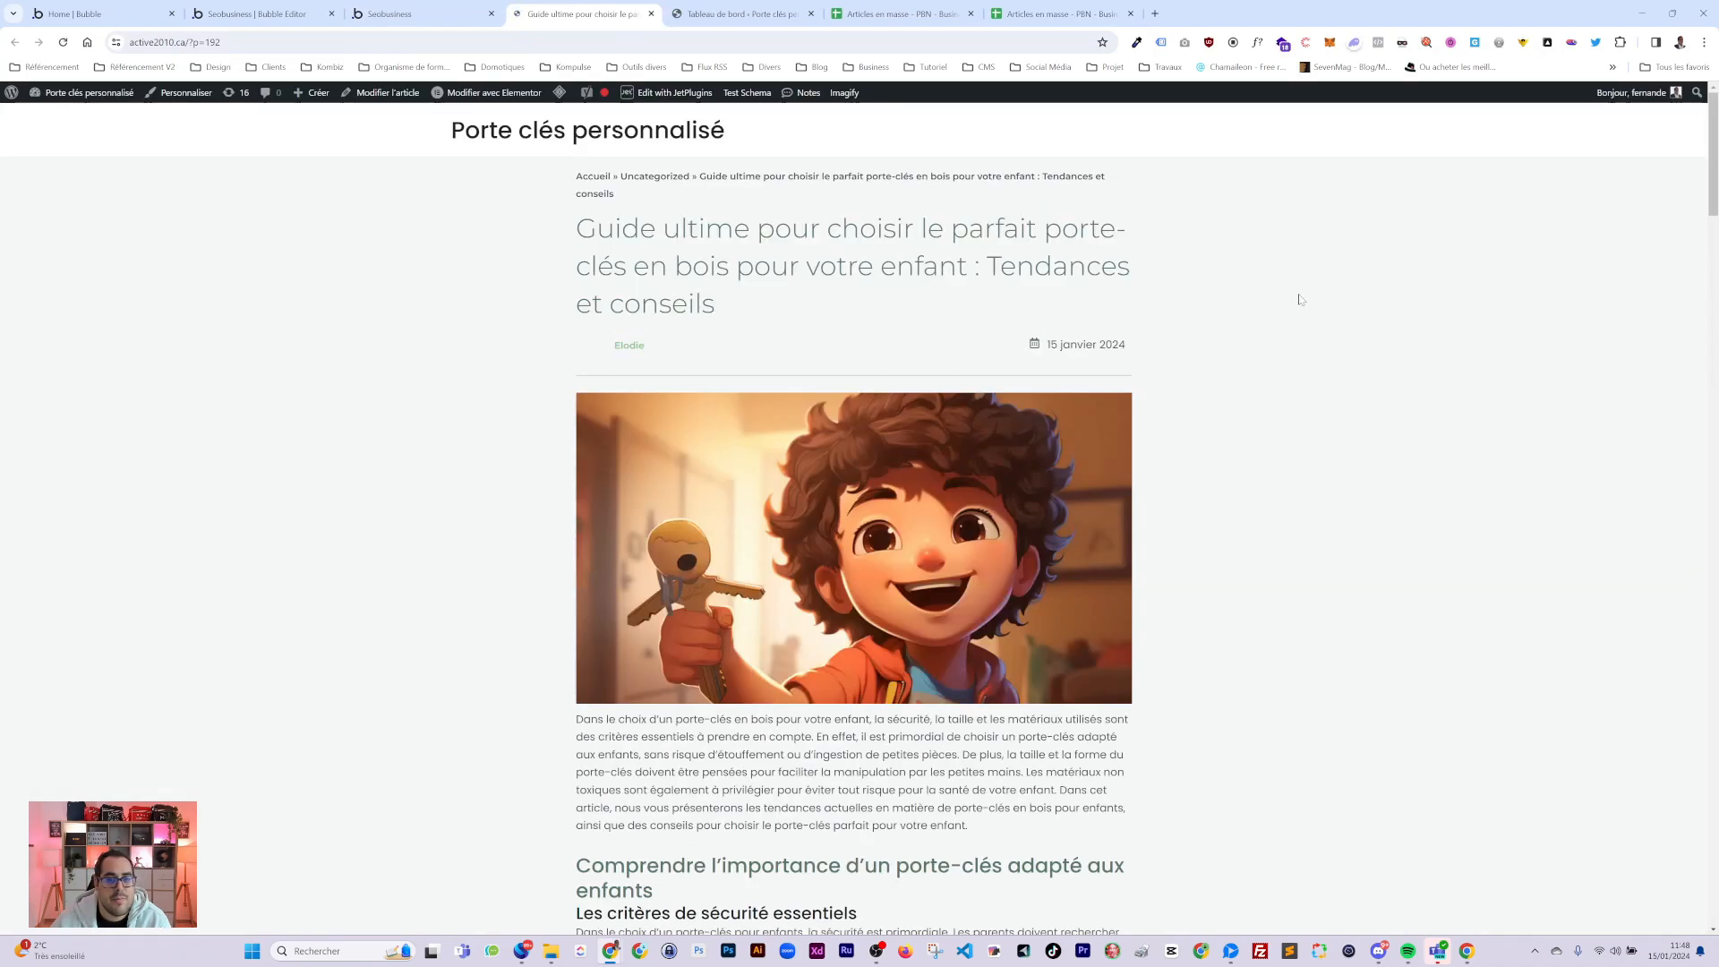
# Check the post title on the live page and cycle through the browser tabs to the WordPress dashboard.
pyautogui.moveTo(597, 229); pyautogui.dragTo(1027, 375)
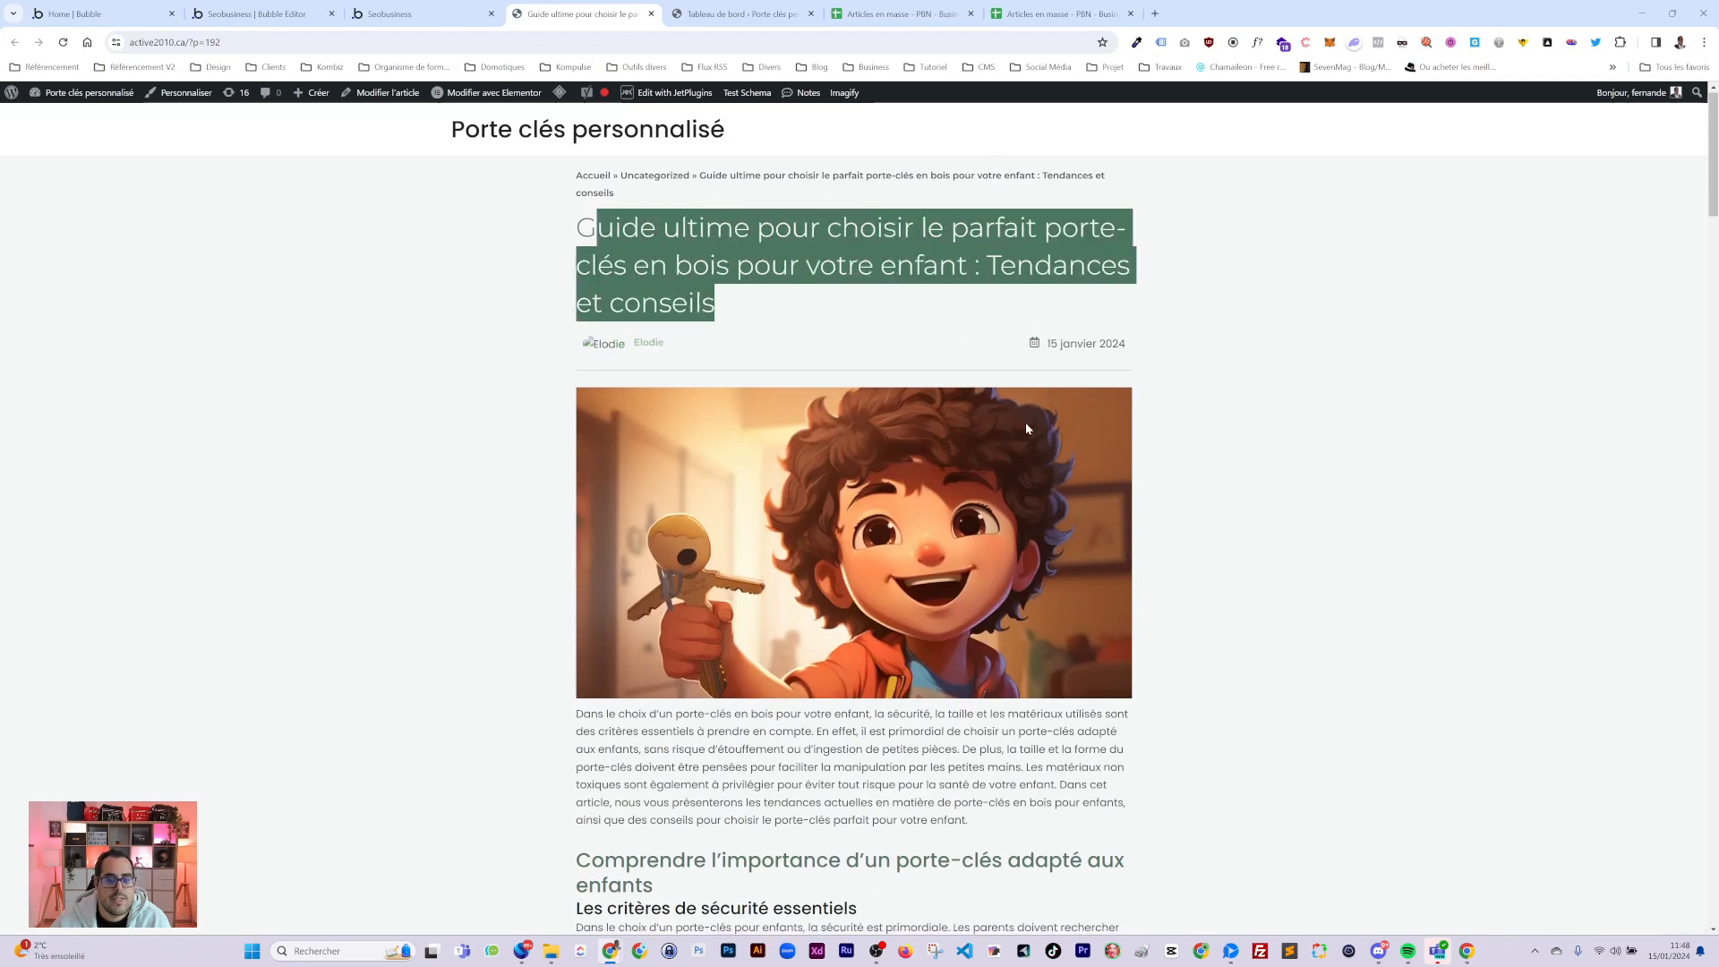
pyautogui.scroll(-2, 1024, 420)
pyautogui.scroll(1, 944, 415)
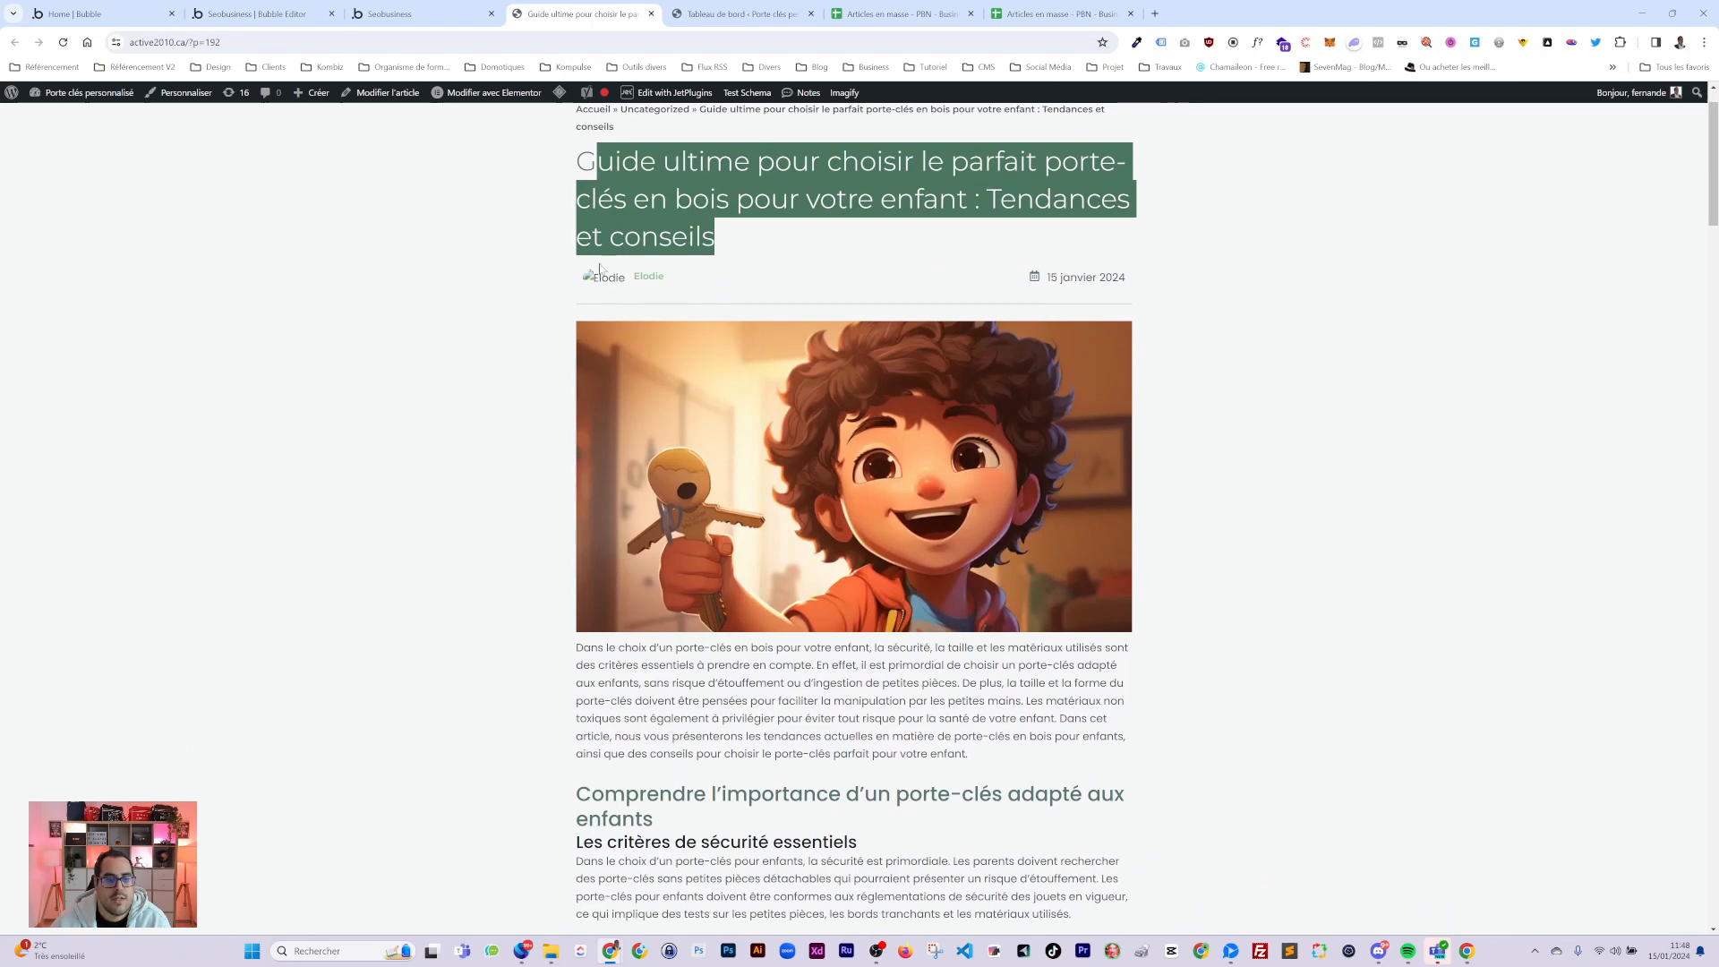
pyautogui.click(428, 15)
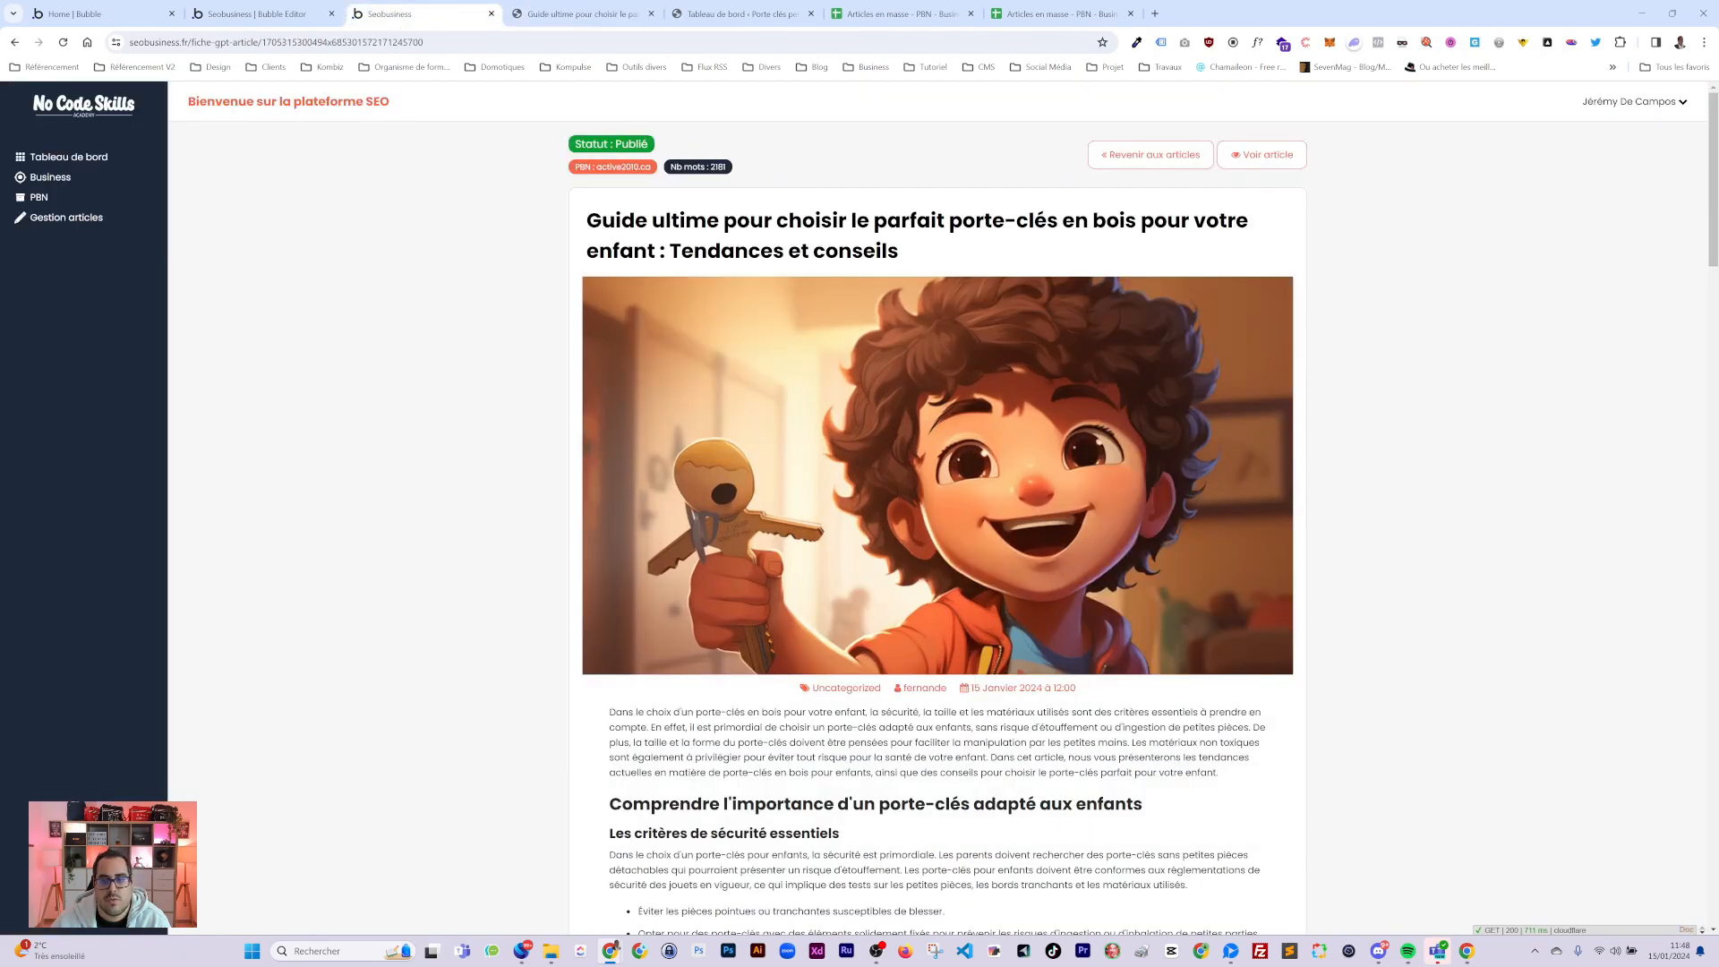
pyautogui.scroll(-4, 937, 537)
pyautogui.click(260, 14)
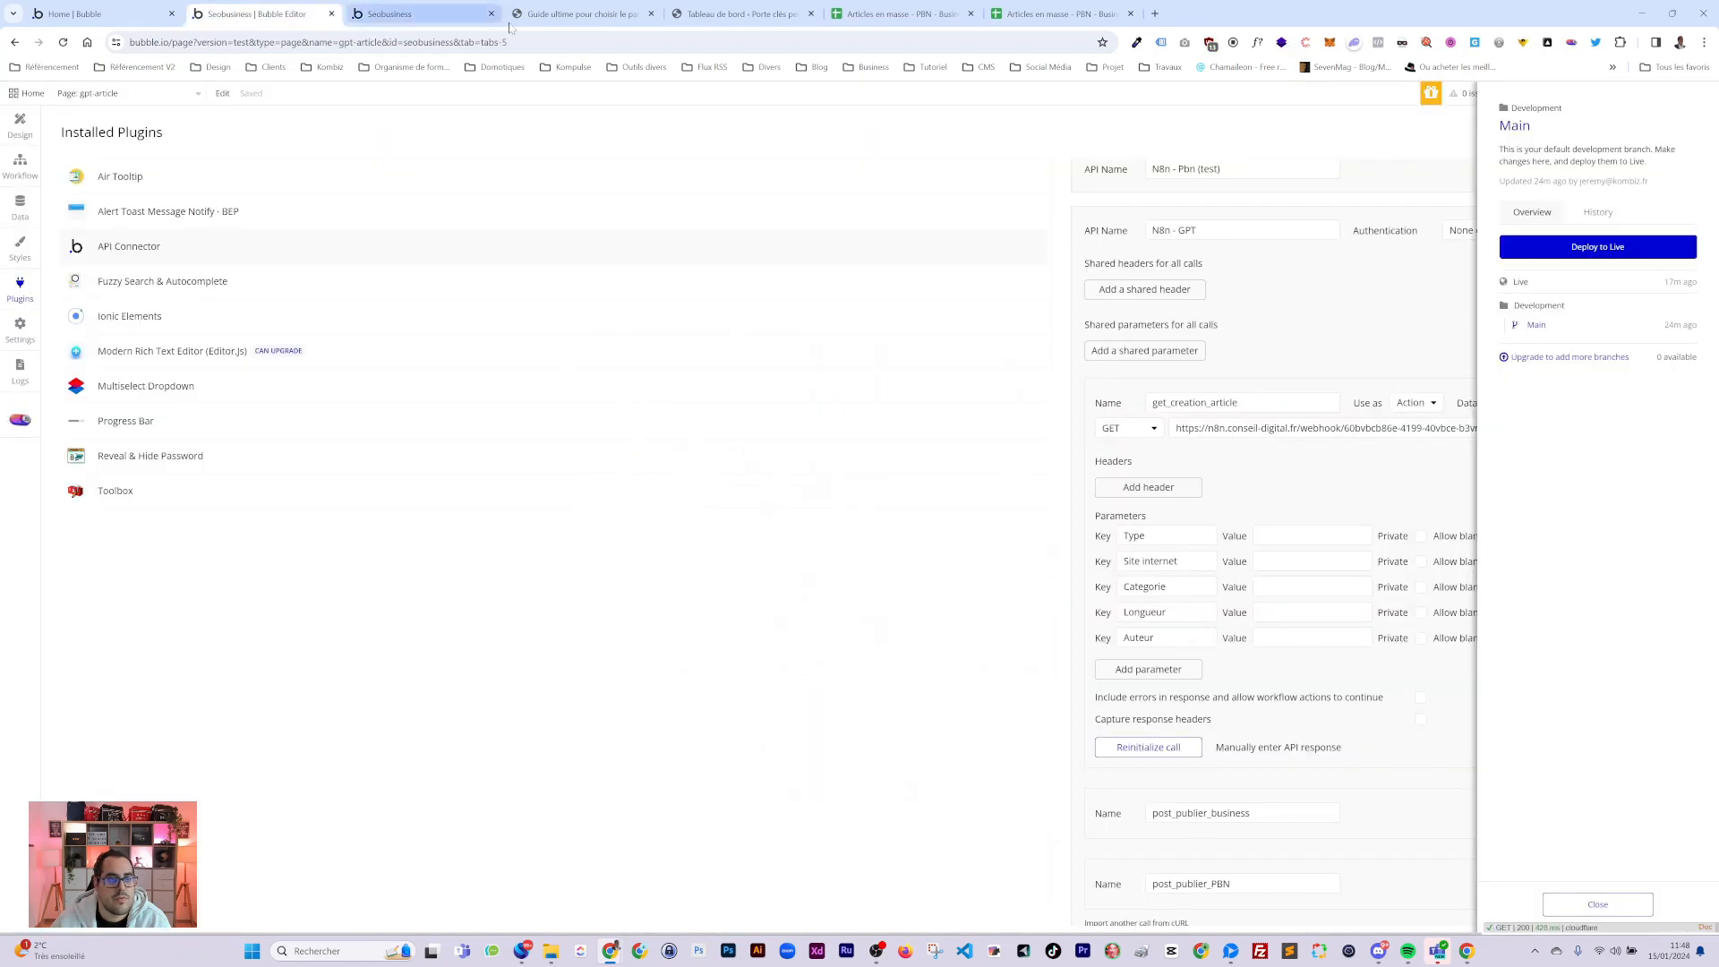
pyautogui.click(580, 14)
# Open the WordPress user accounts list and review the first account's profile.
pyautogui.click(739, 14)
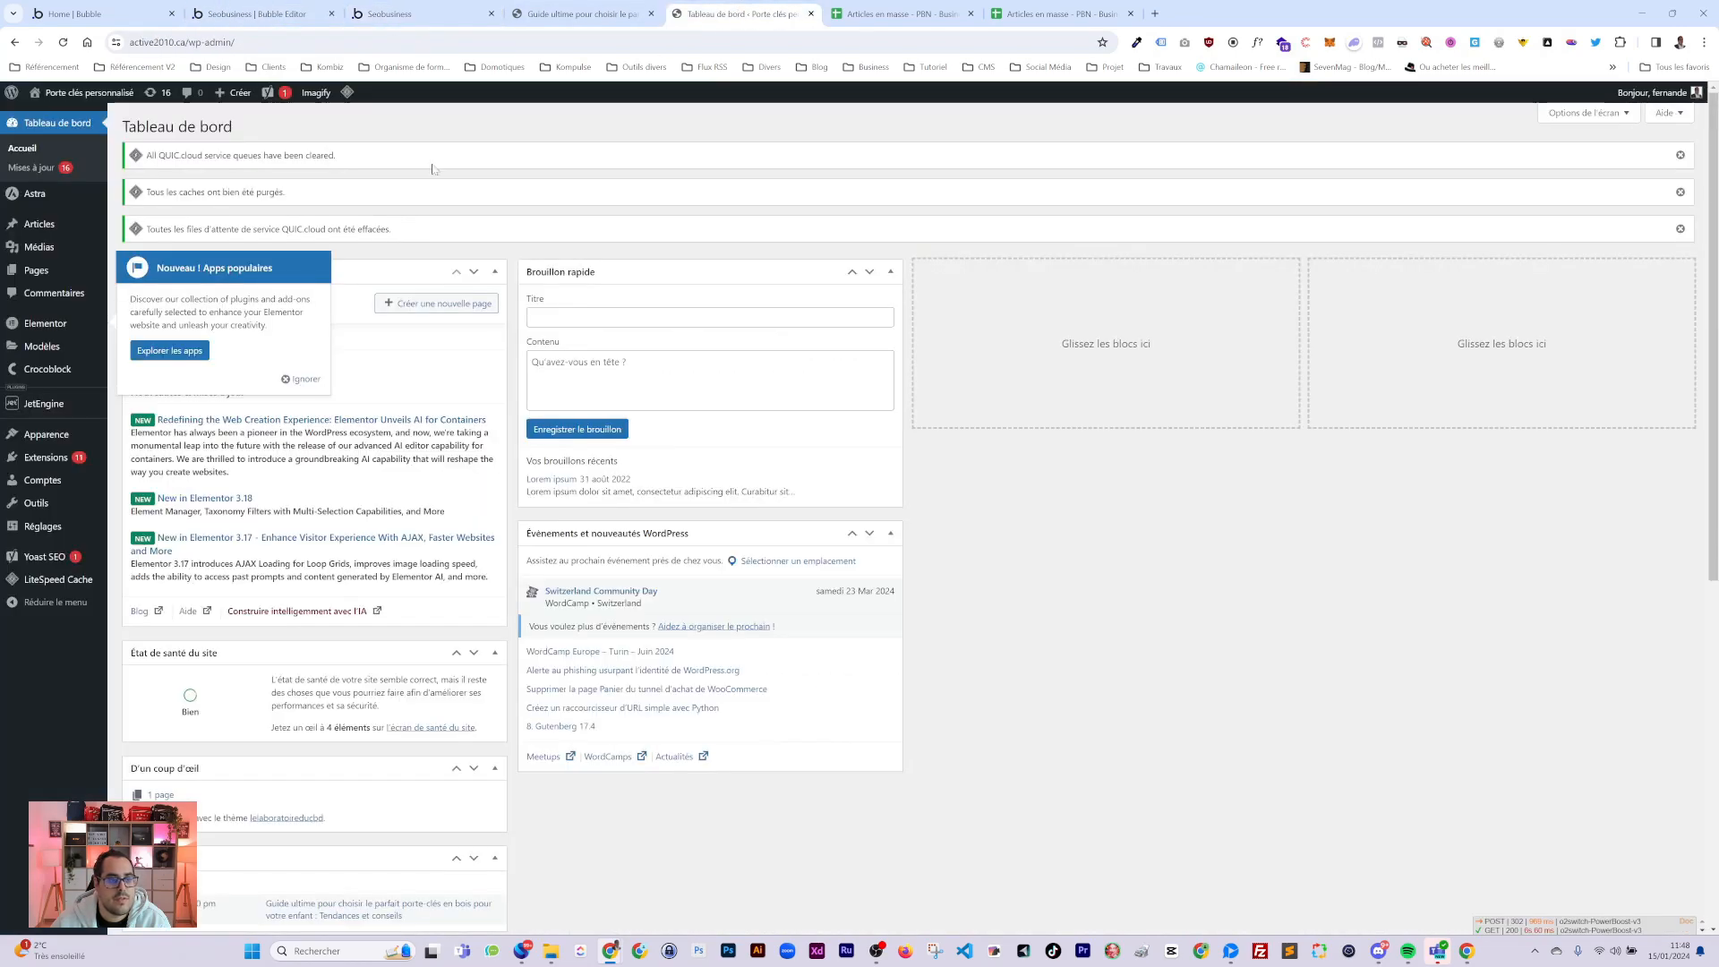
pyautogui.click(143, 481)
pyautogui.click(189, 281)
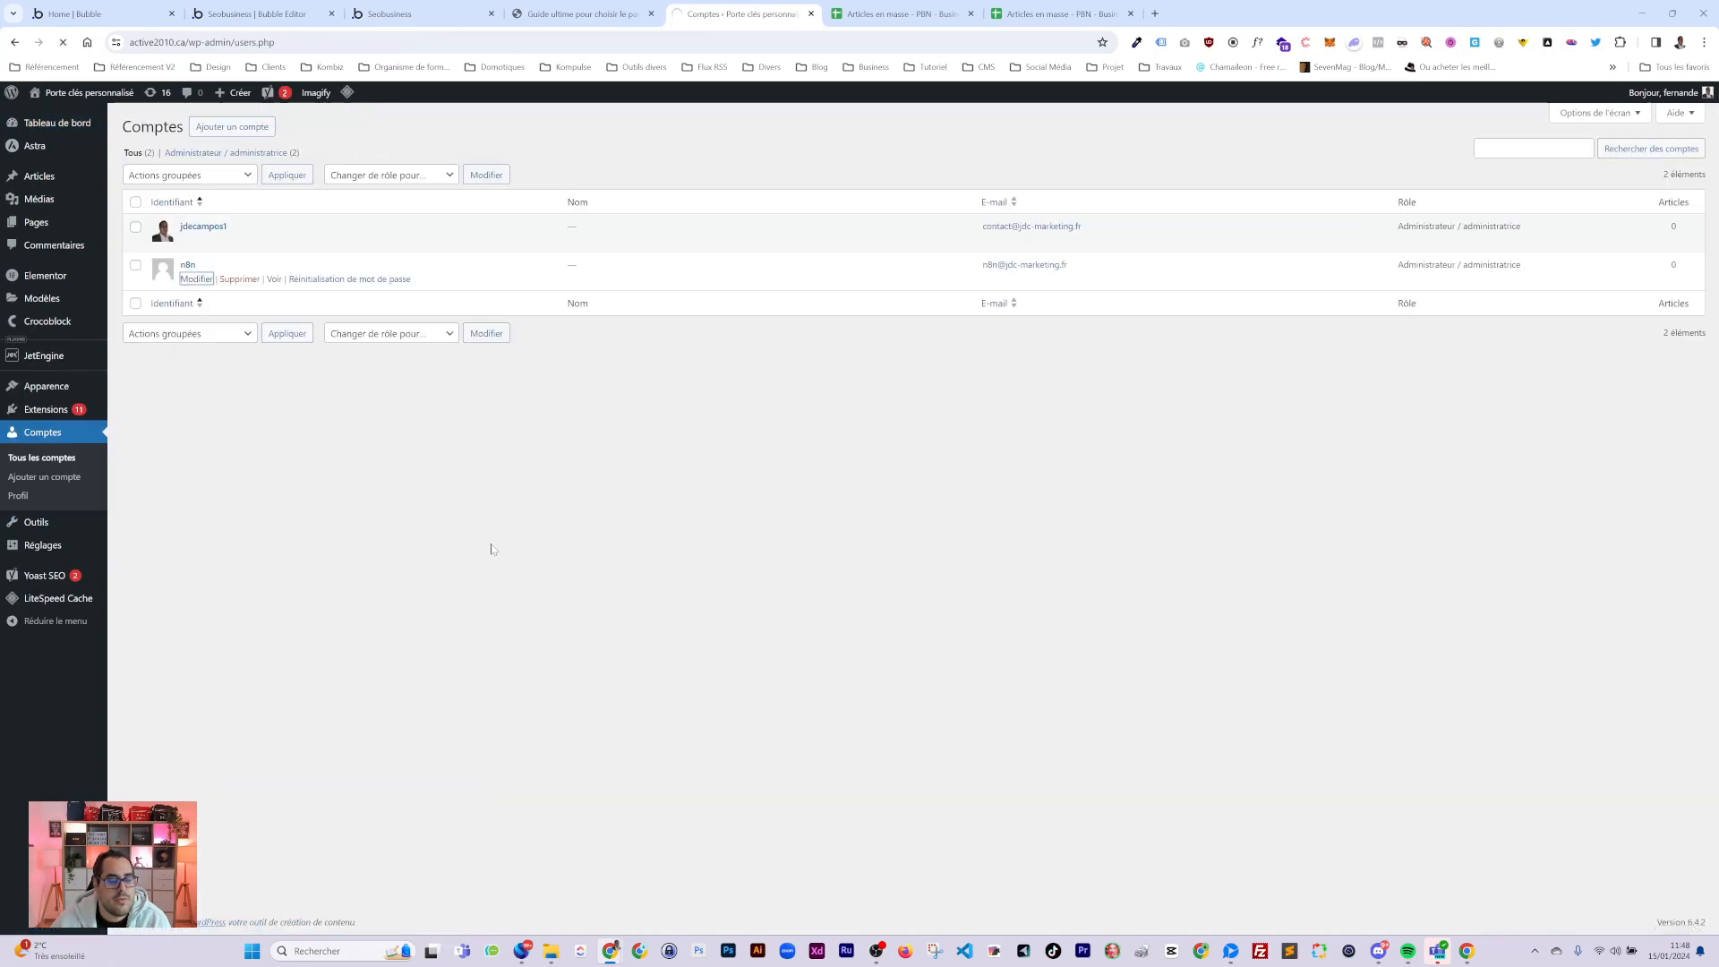
pyautogui.scroll(10, 502, 611)
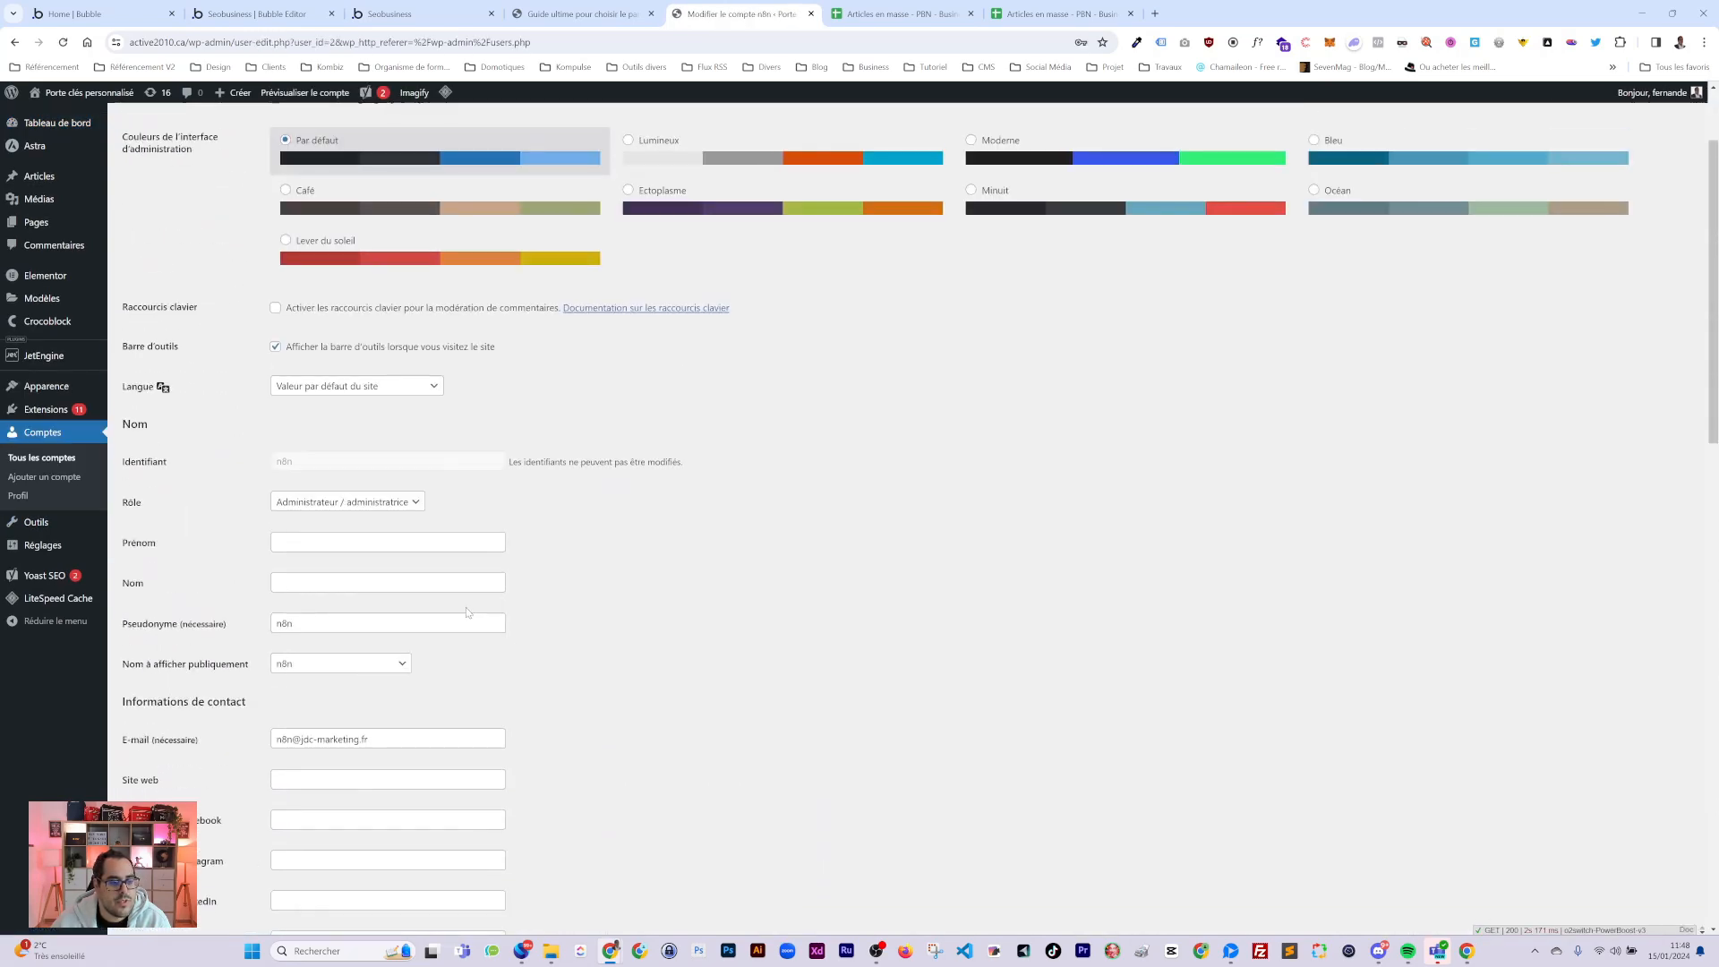
pyautogui.scroll(2, 374, 721)
pyautogui.hotkey('alt', 'Left')
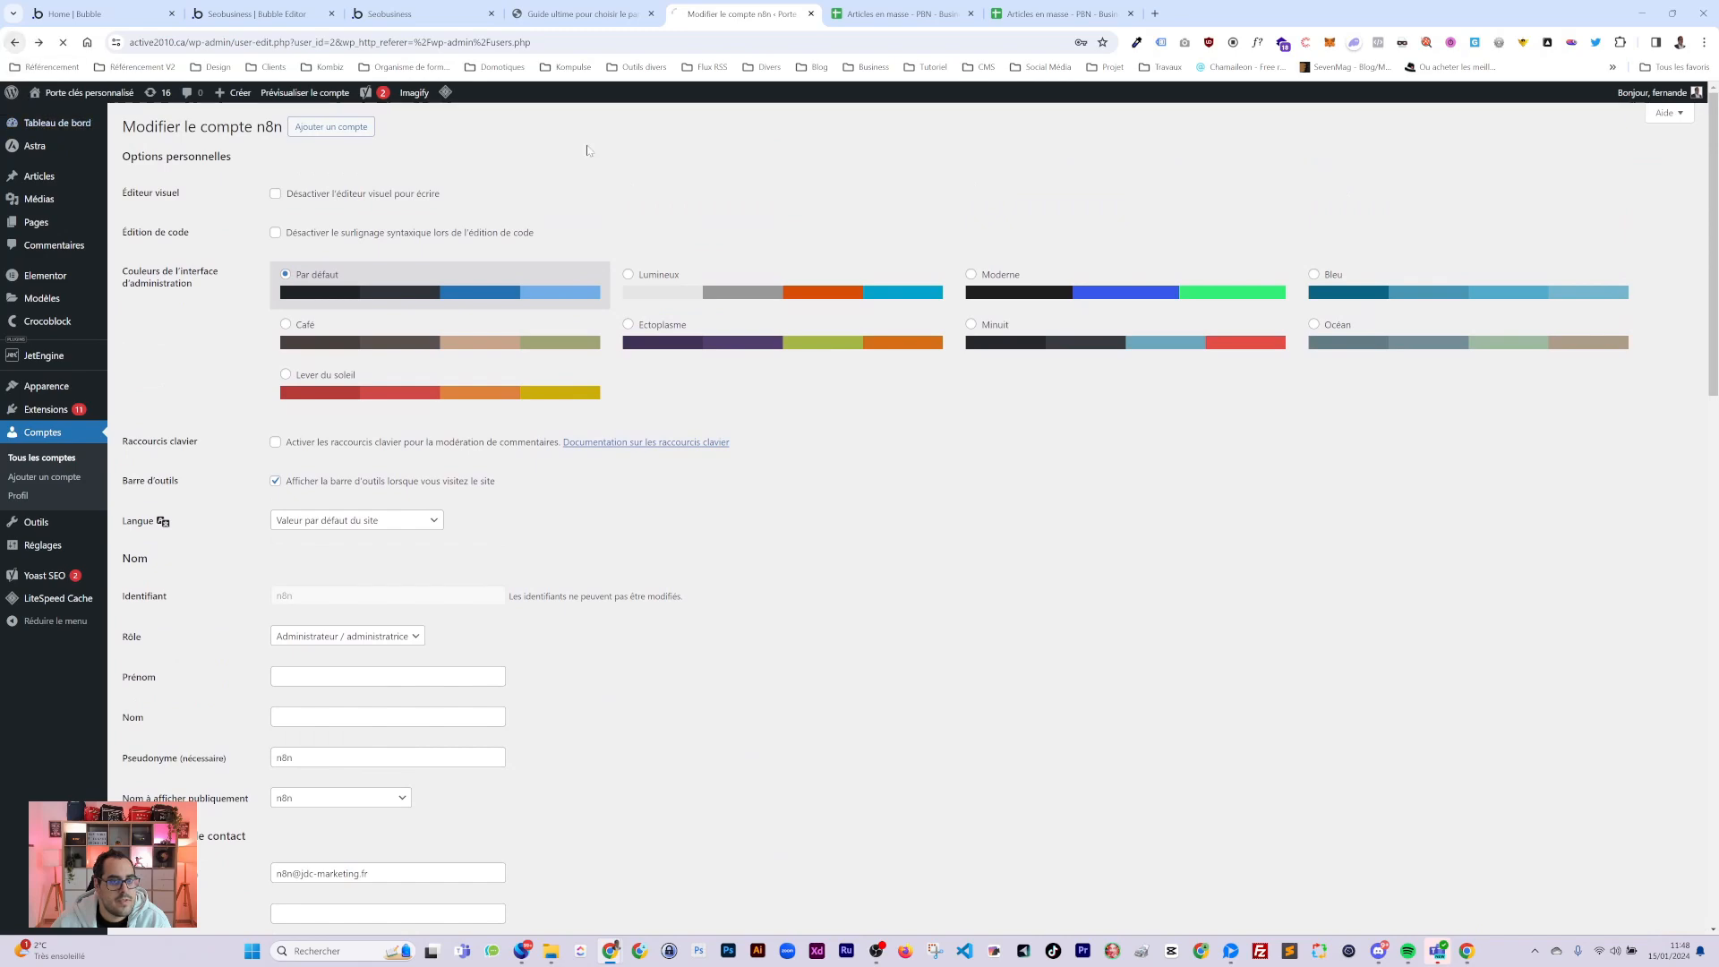
# Review the other administrator's profile, then the posts list showing the keychain guide as scheduled.
pyautogui.click(184, 241)
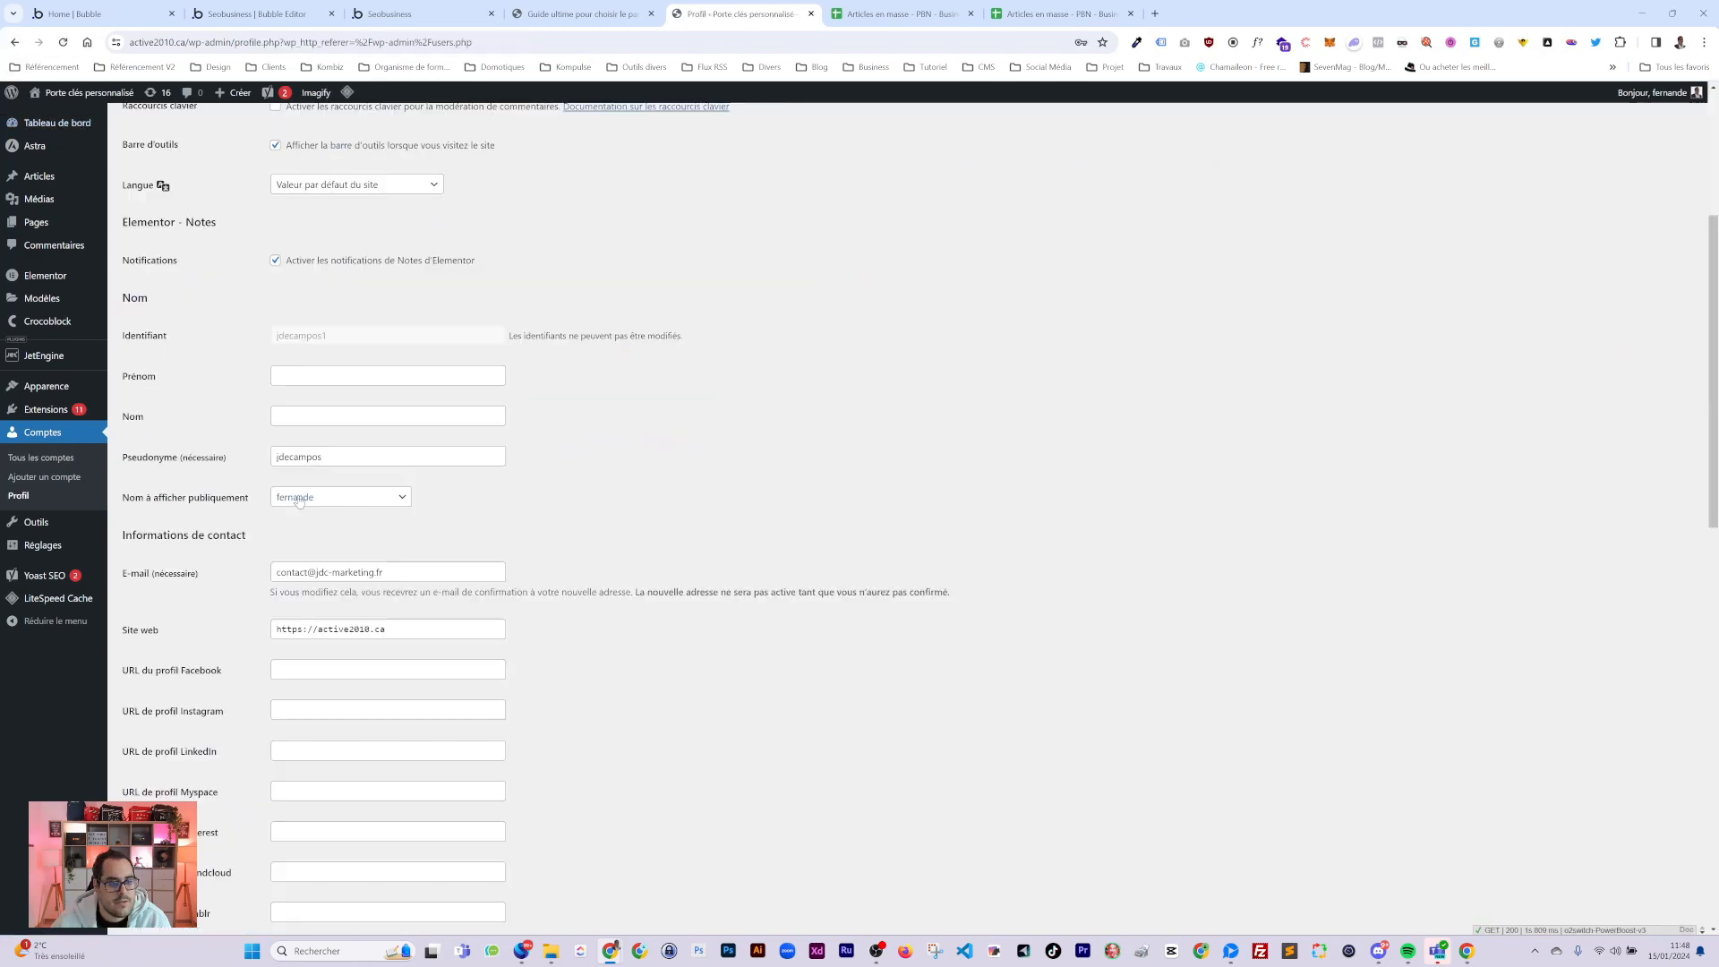
pyautogui.scroll(2, 72, 161)
pyautogui.click(31, 176)
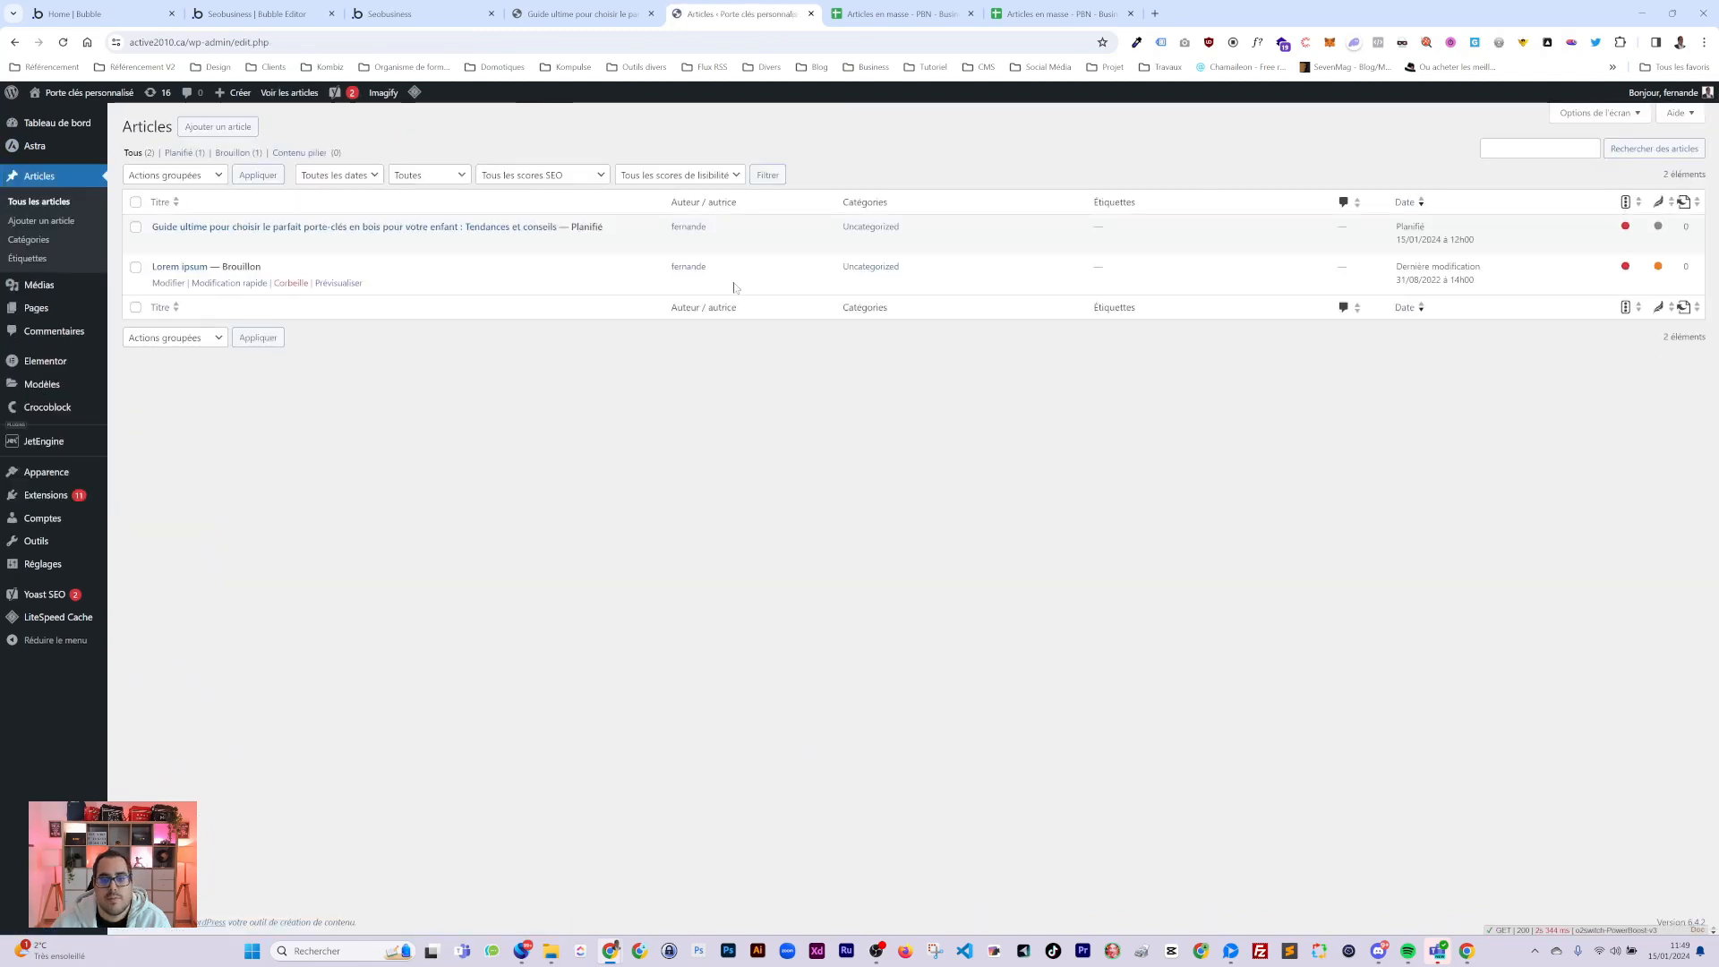
pyautogui.hotkey('ctrl', 'shift', 'Tab')
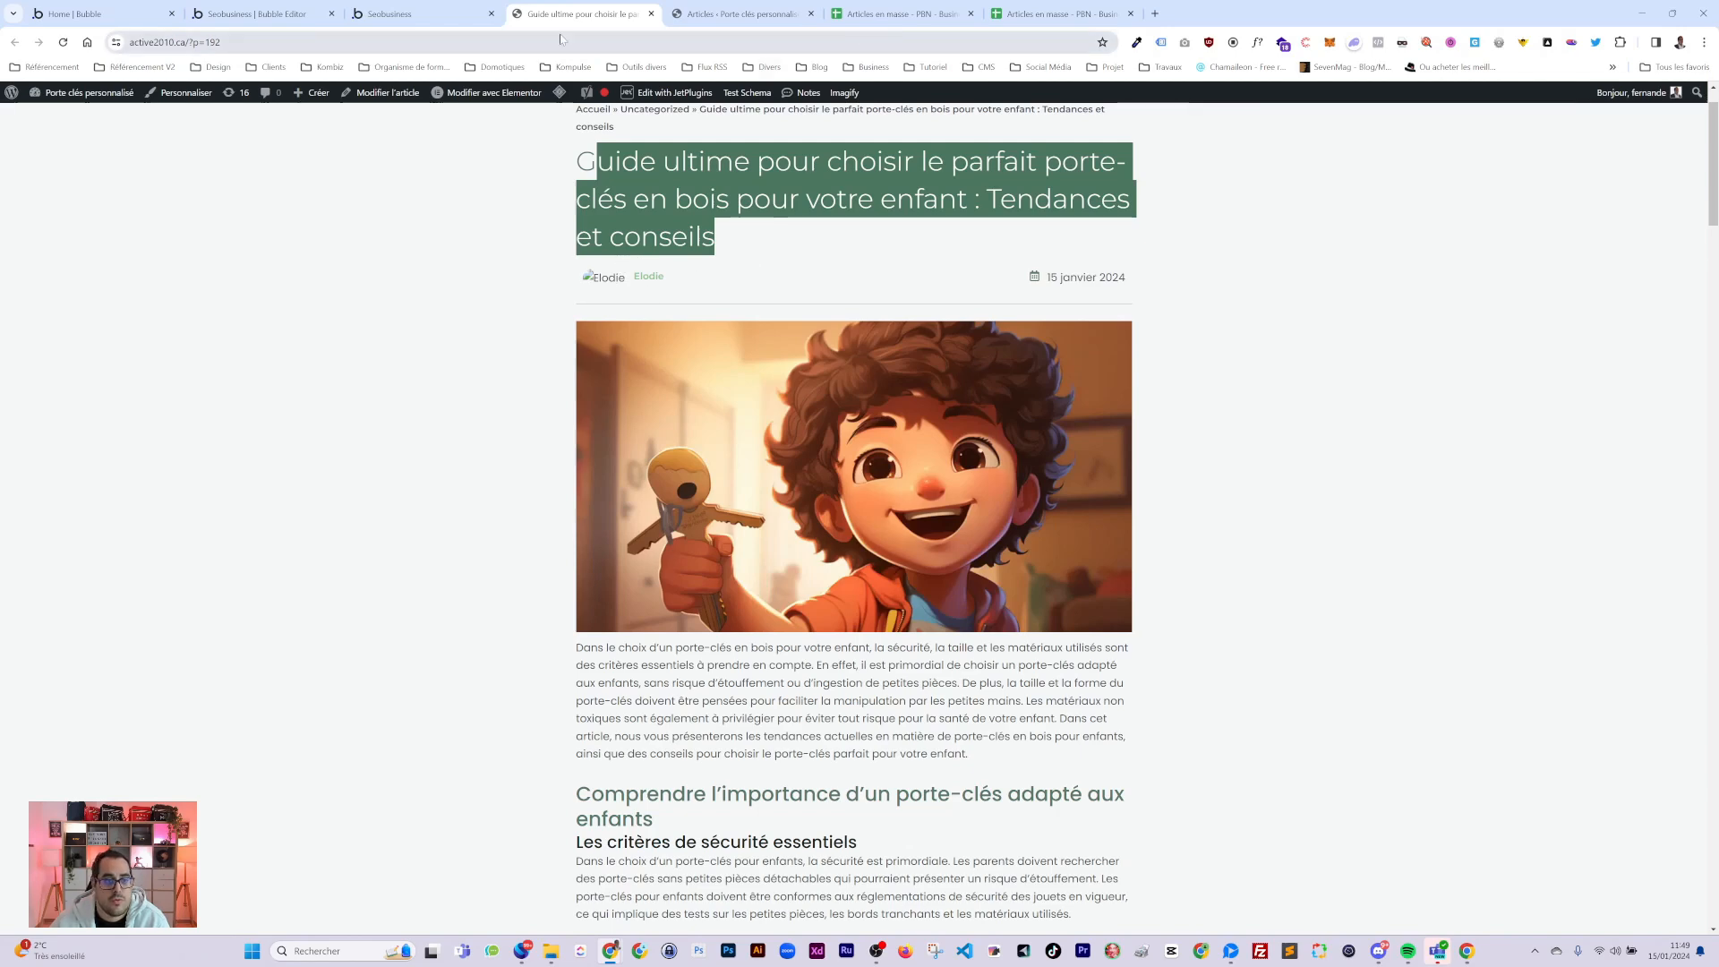
# Return to the published GPT articles list in fullscreen and check the keychain guide's date 15/01/2024 à 12:00.
pyautogui.click(419, 14)
pyautogui.scroll(-5, 850, 519)
pyautogui.scroll(-10, 1211, 414)
pyautogui.scroll(20, 1210, 413)
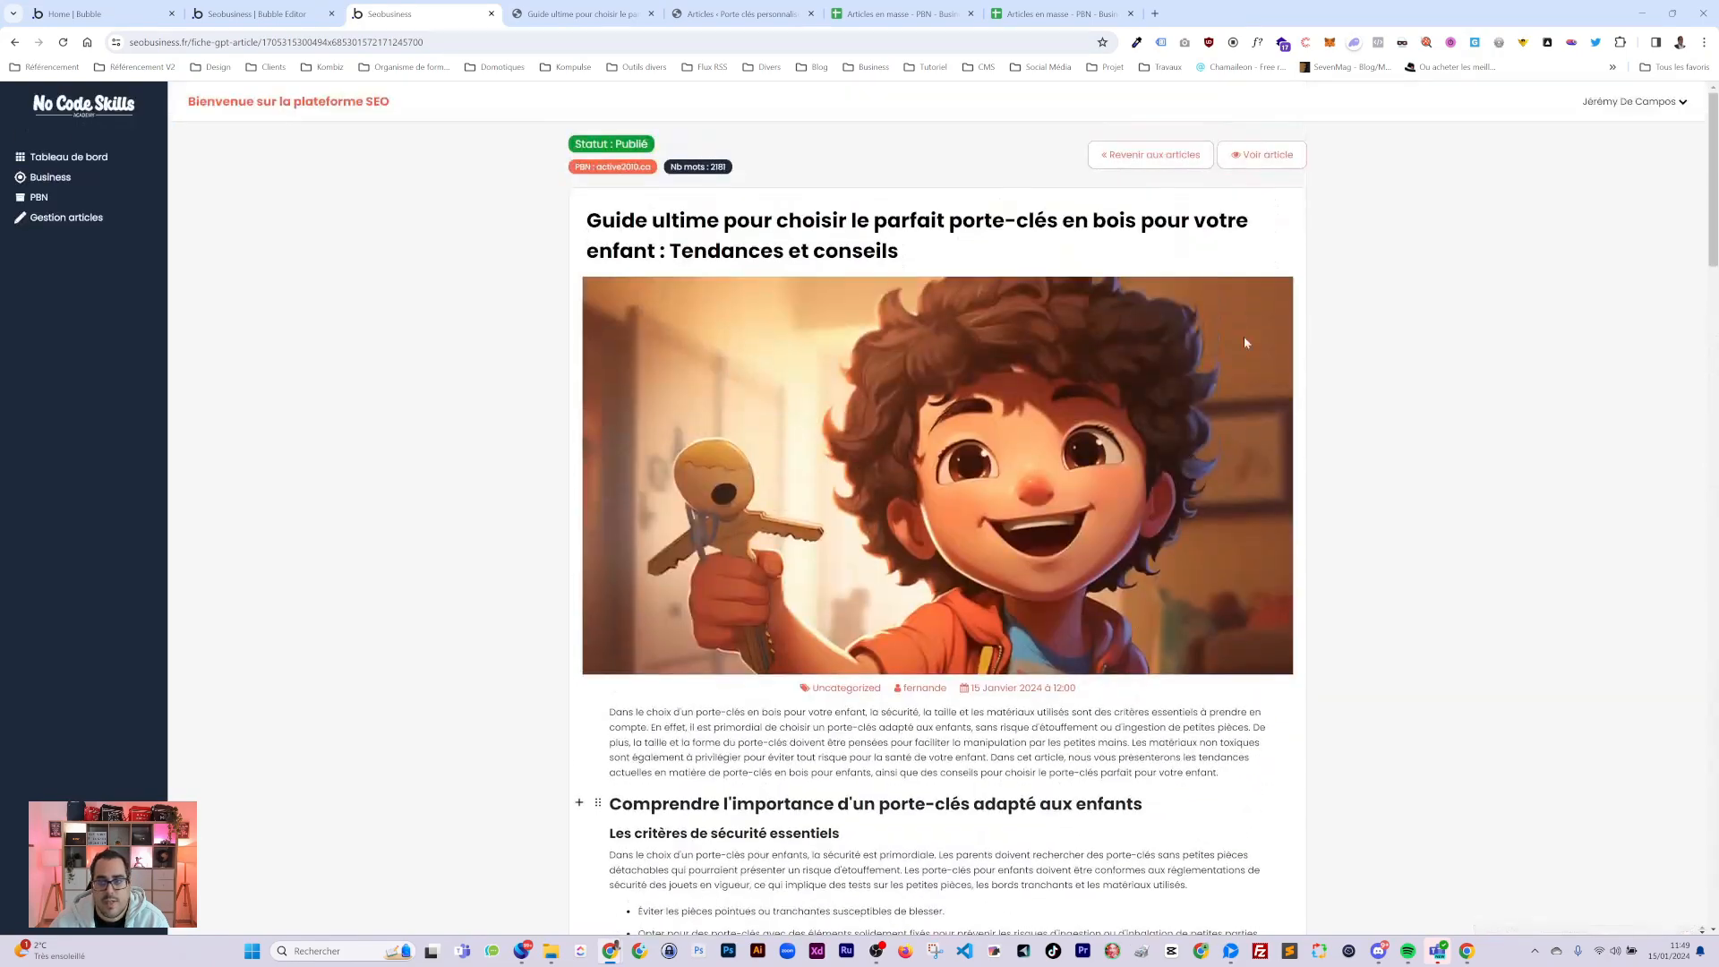
pyautogui.click(1151, 154)
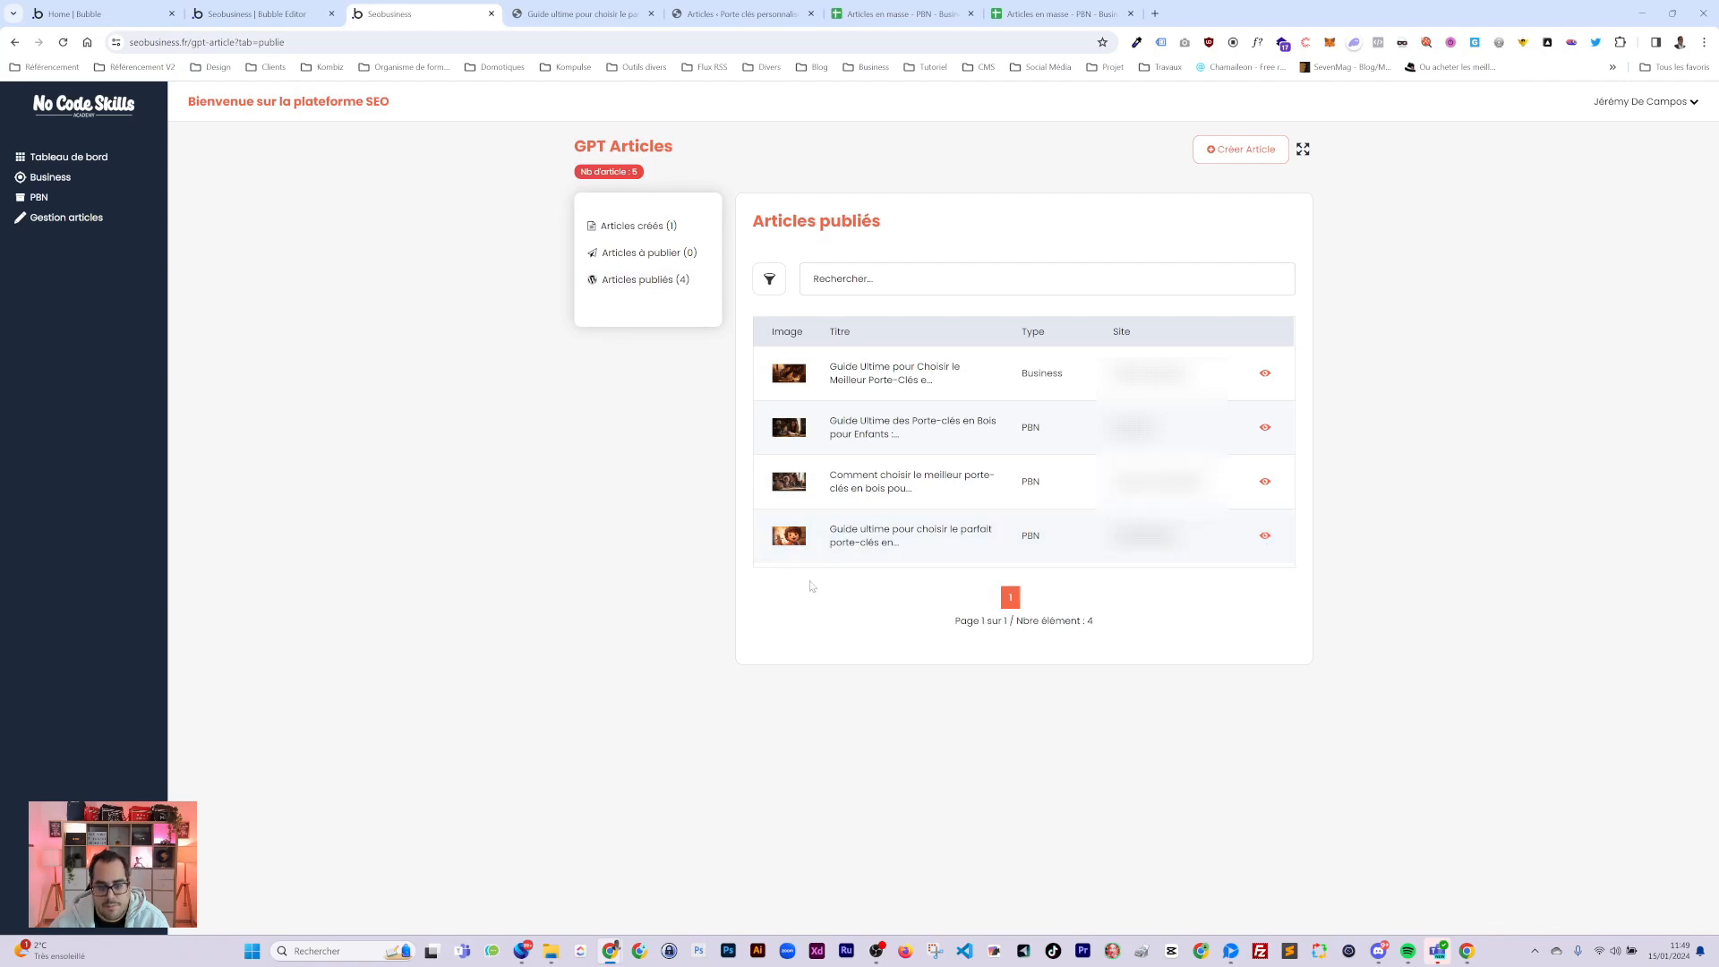
pyautogui.click(1303, 150)
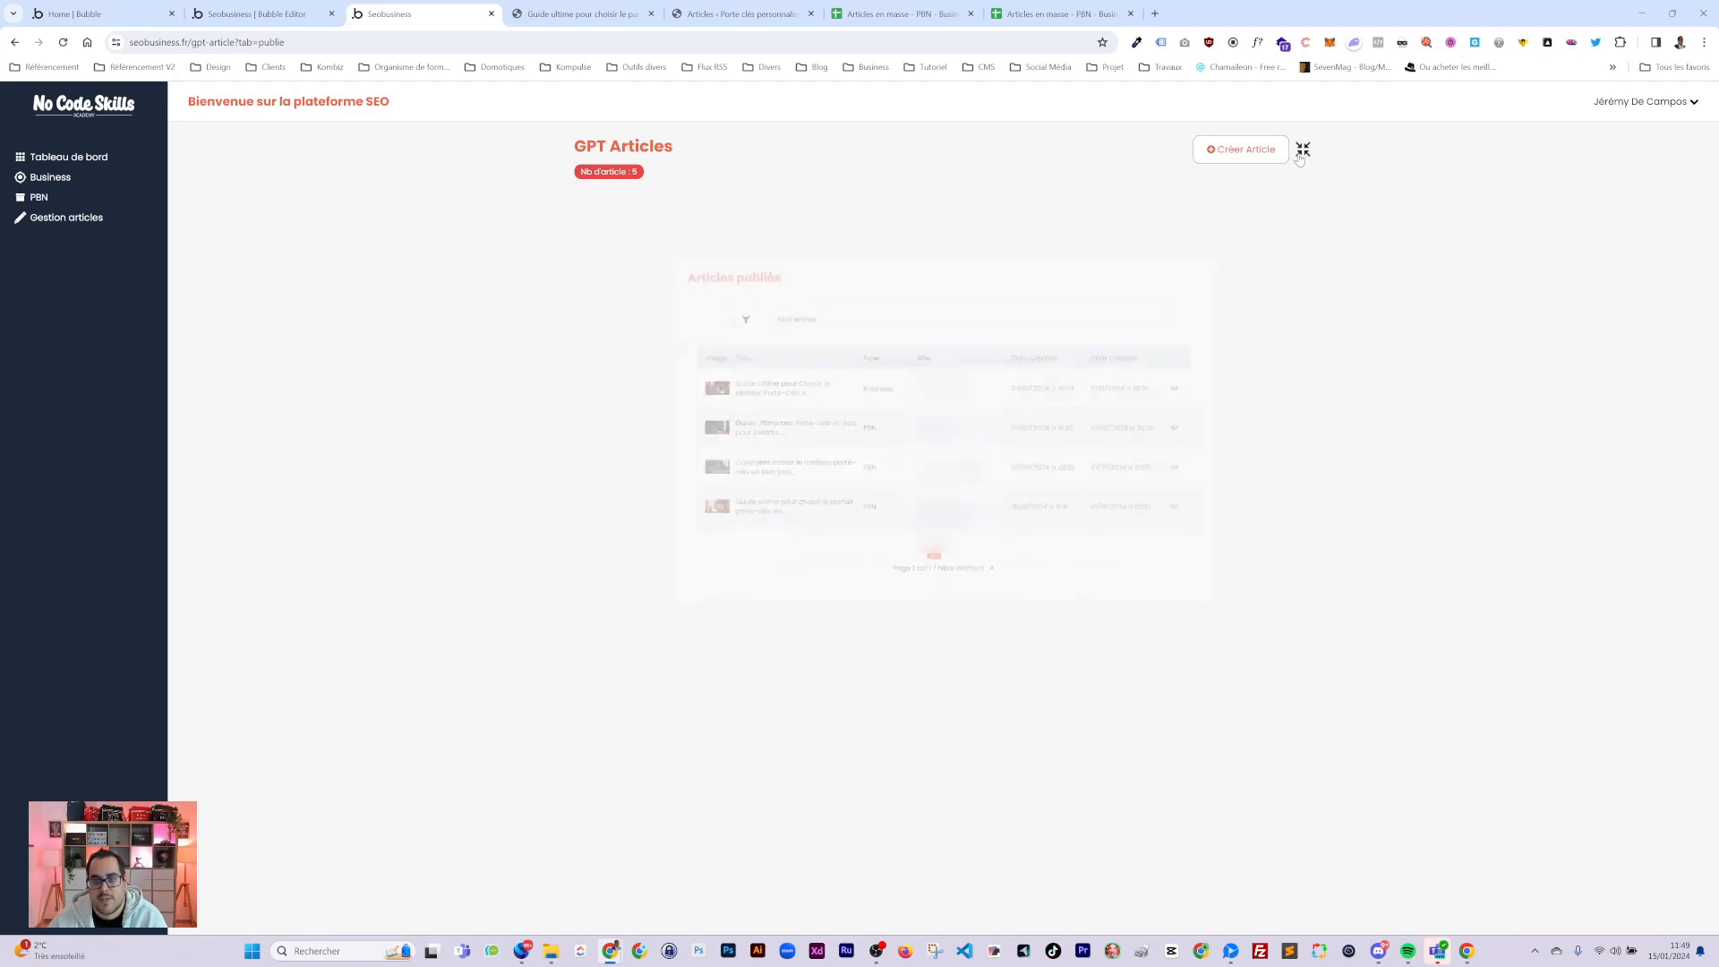
pyautogui.moveTo(1144, 331); pyautogui.dragTo(1221, 338)
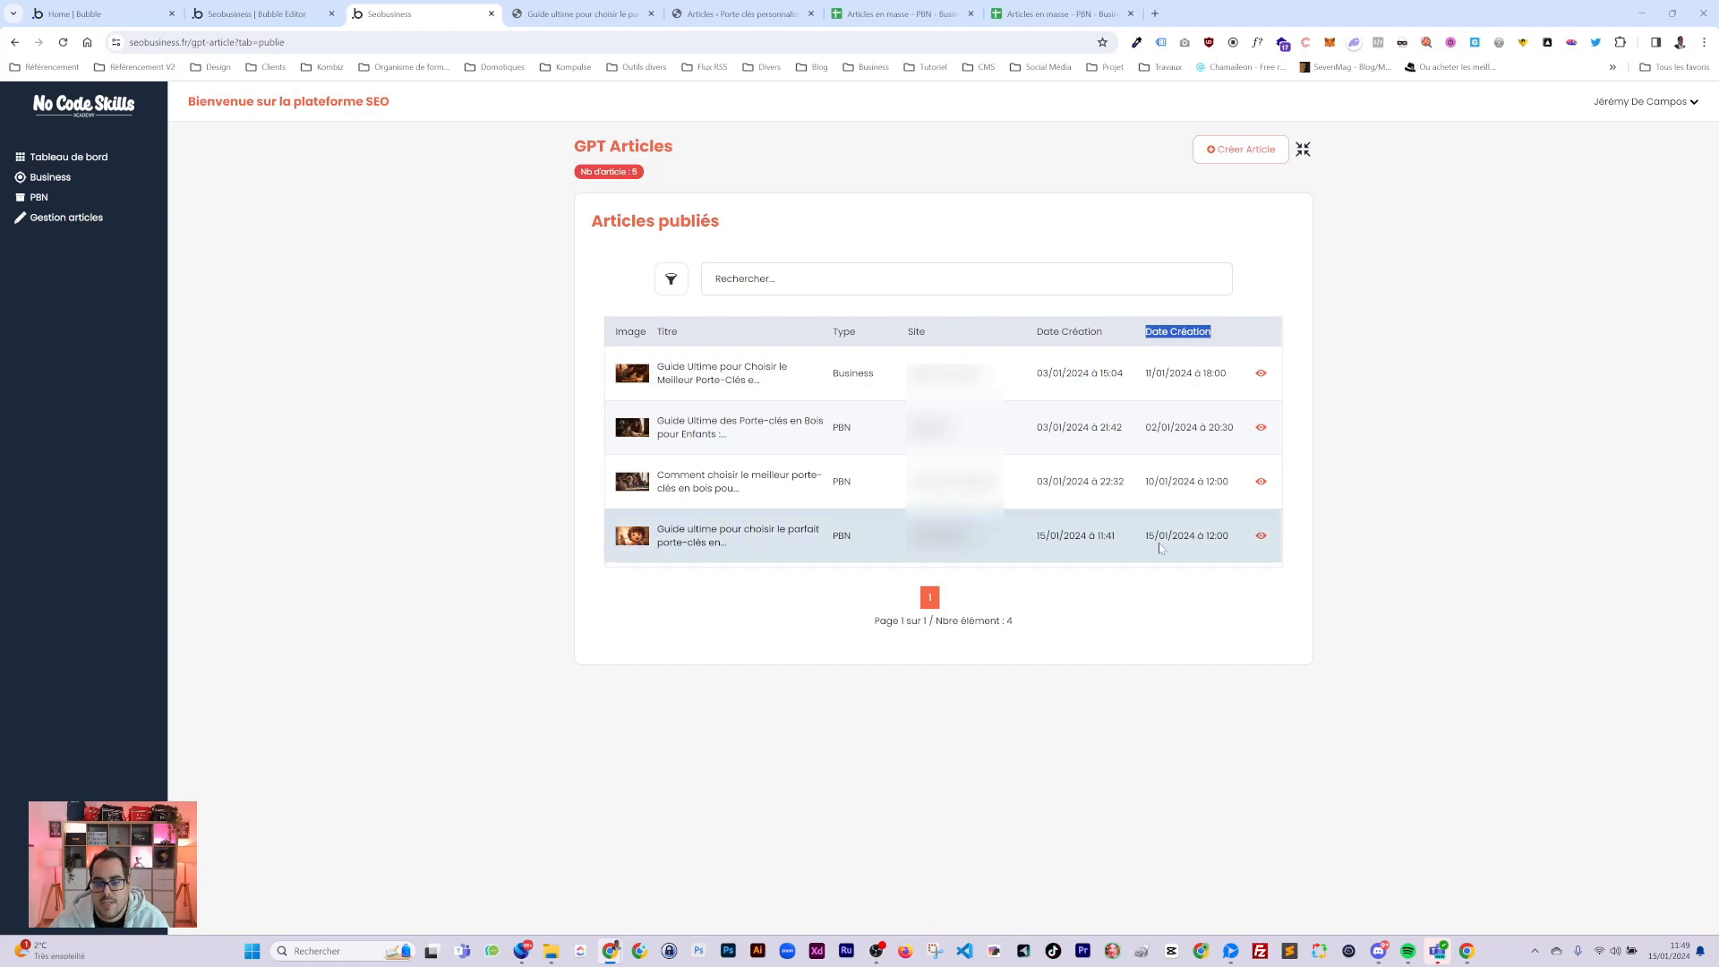
pyautogui.moveTo(1146, 535); pyautogui.dragTo(1229, 537)
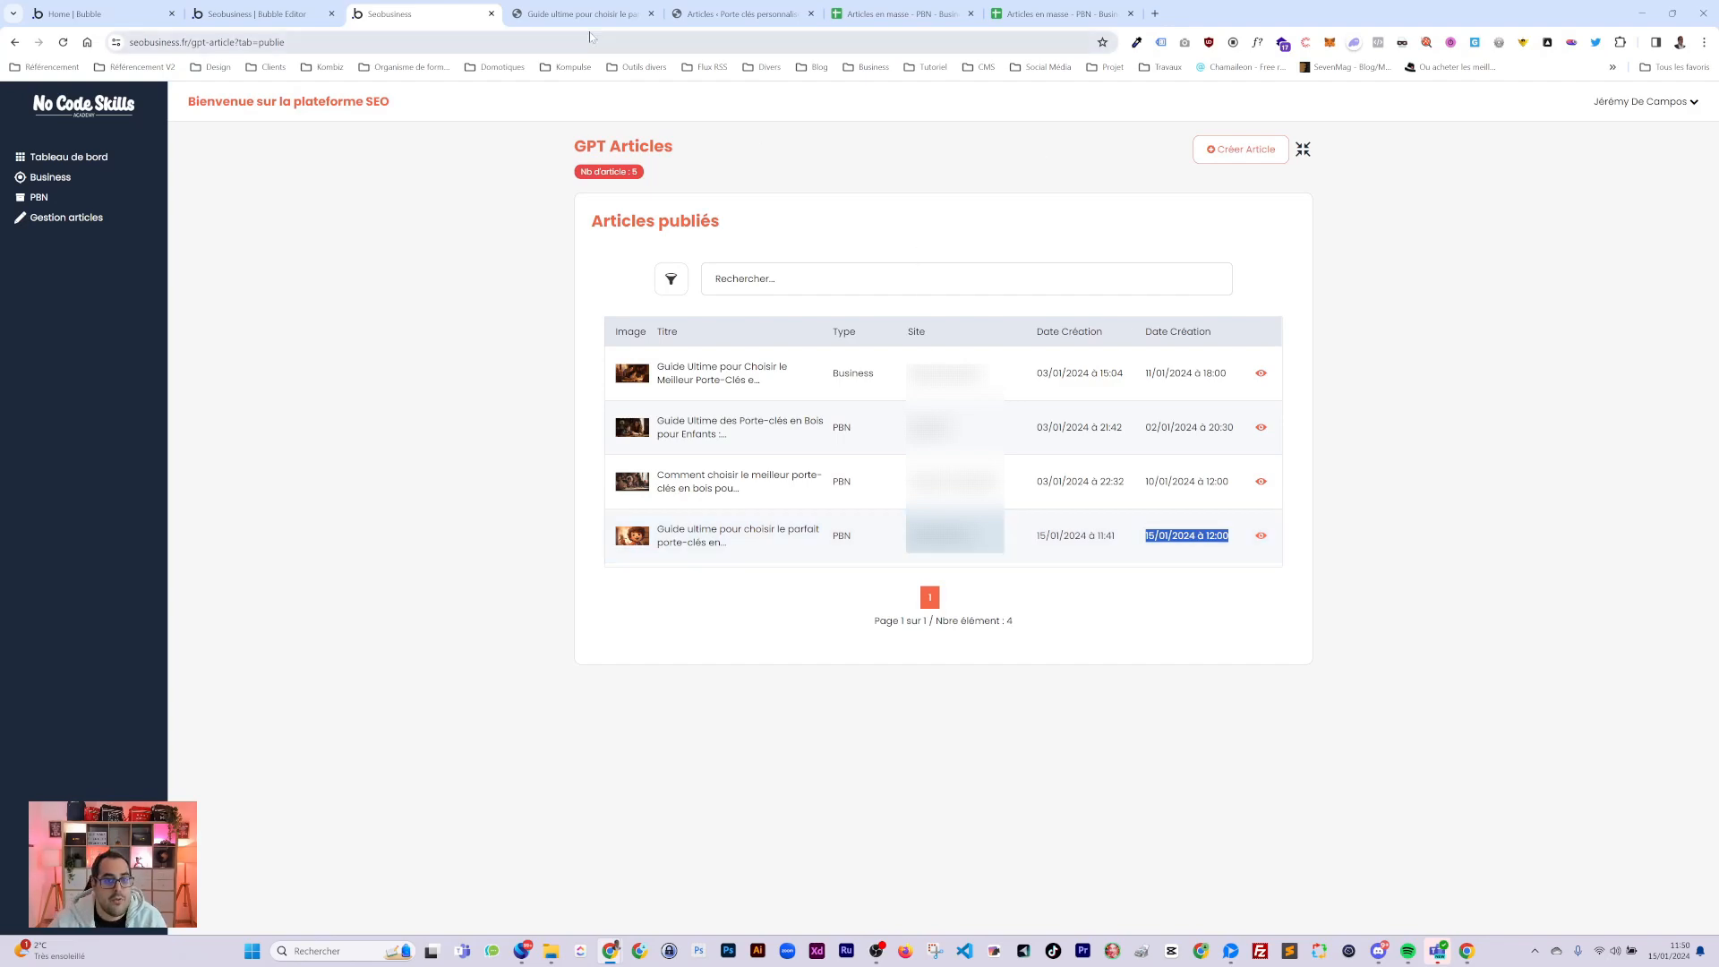
# Switch to the live article and scroll to its wooden keychain trends section.
pyautogui.hotkey('ctrl', 'Tab')
pyautogui.scroll(-5, 577, 532)
pyautogui.scroll(-5, 577, 532)
pyautogui.scroll(-6, 860, 519)
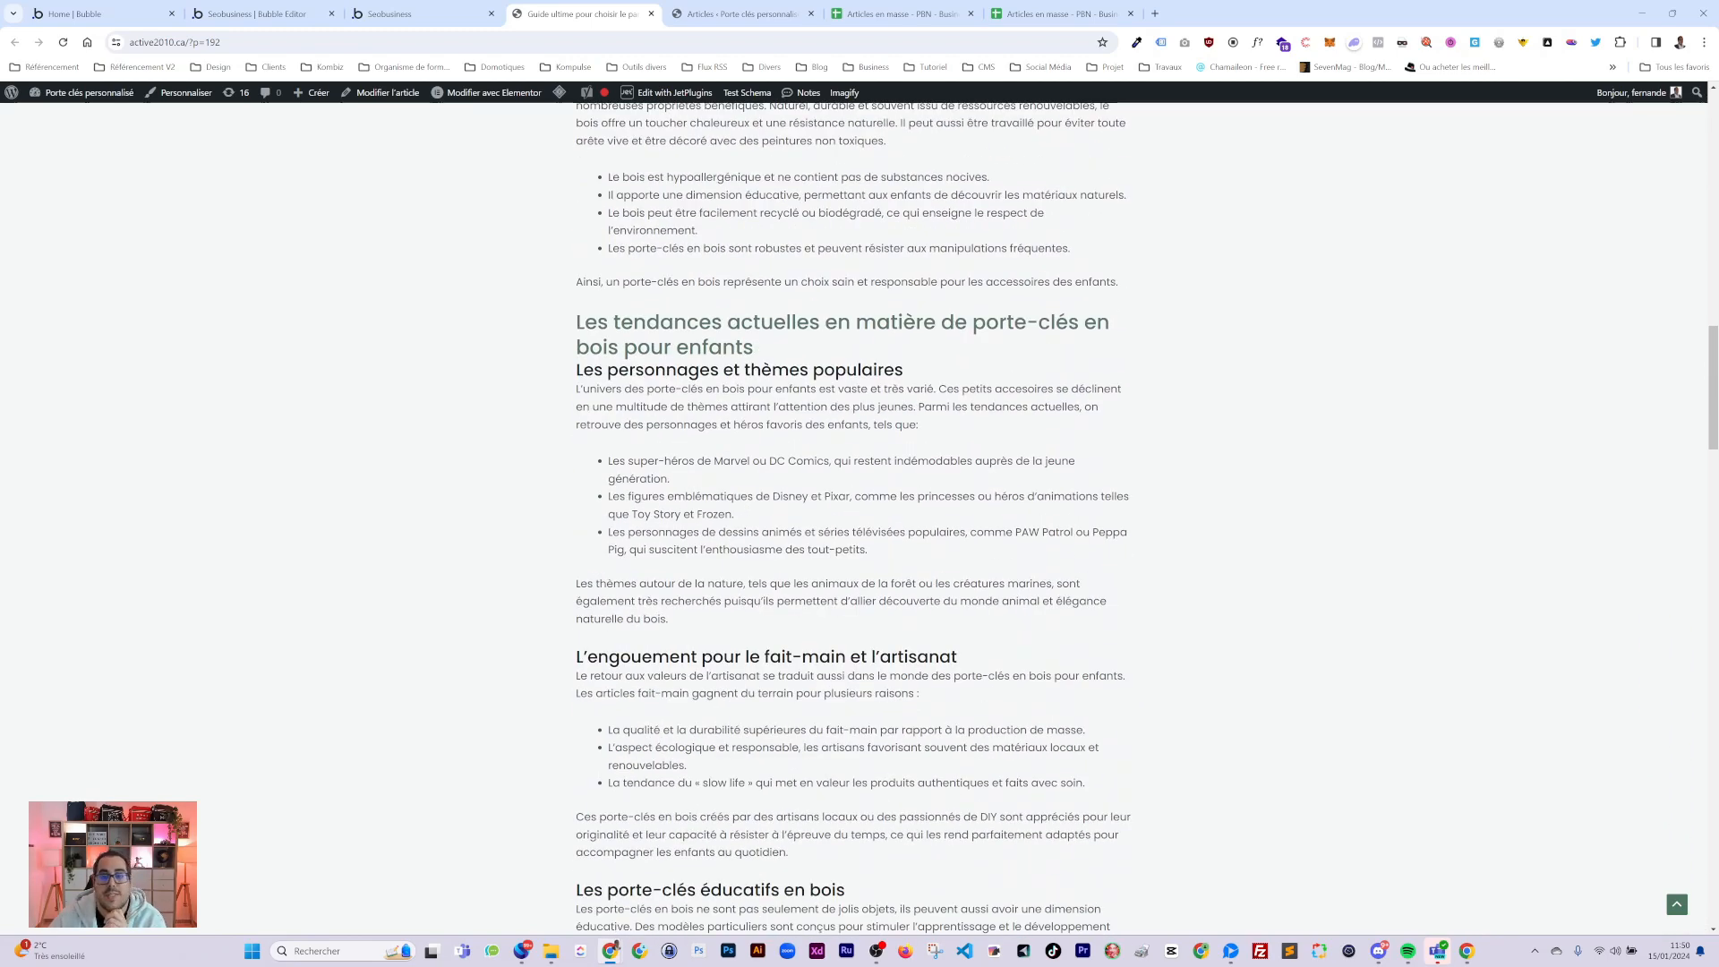
pyautogui.scroll(-20, 860, 519)
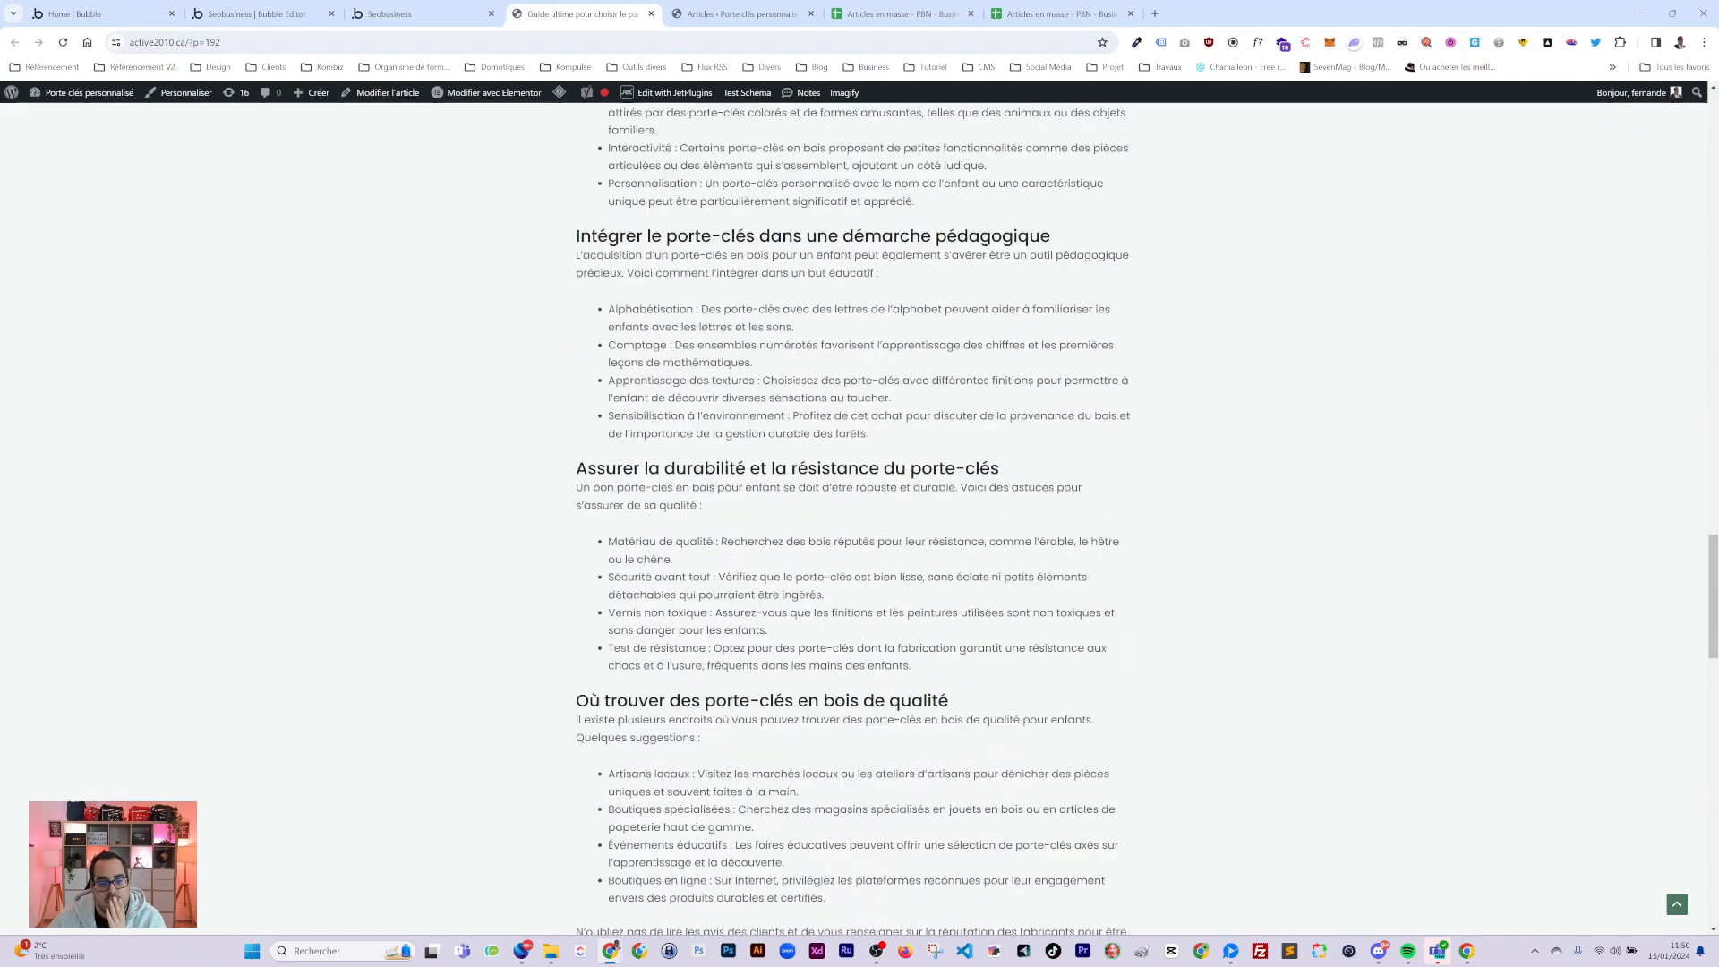
pyautogui.scroll(-3, 860, 520)
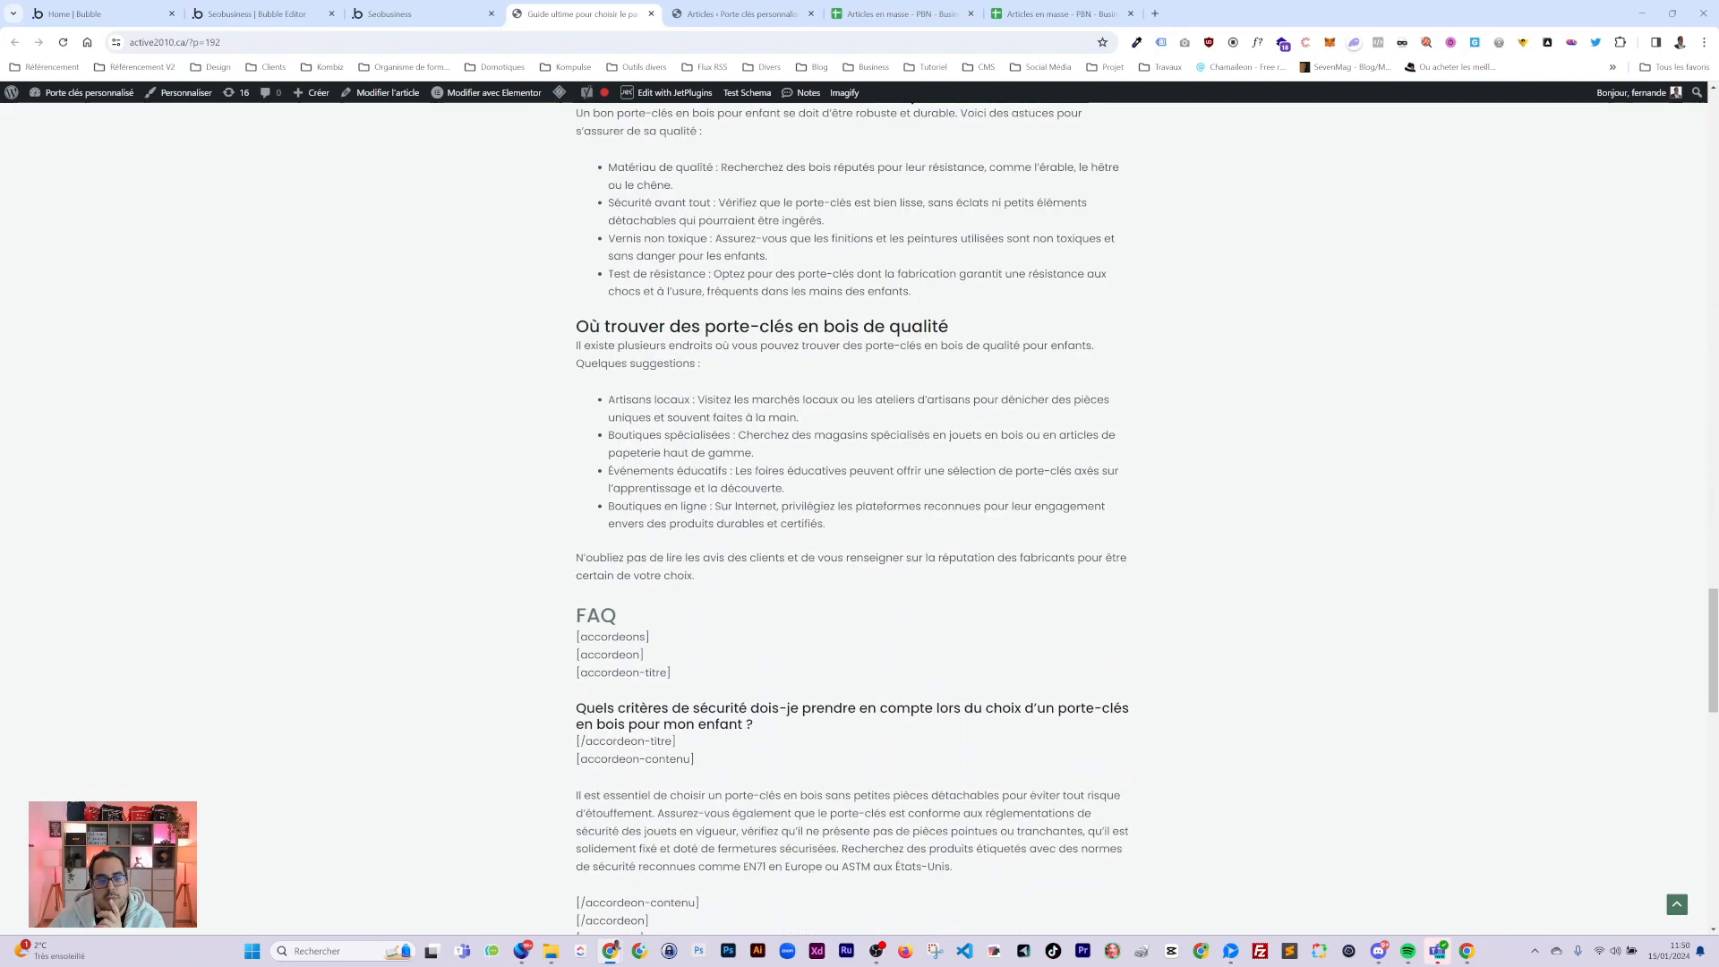
pyautogui.scroll(20, 860, 520)
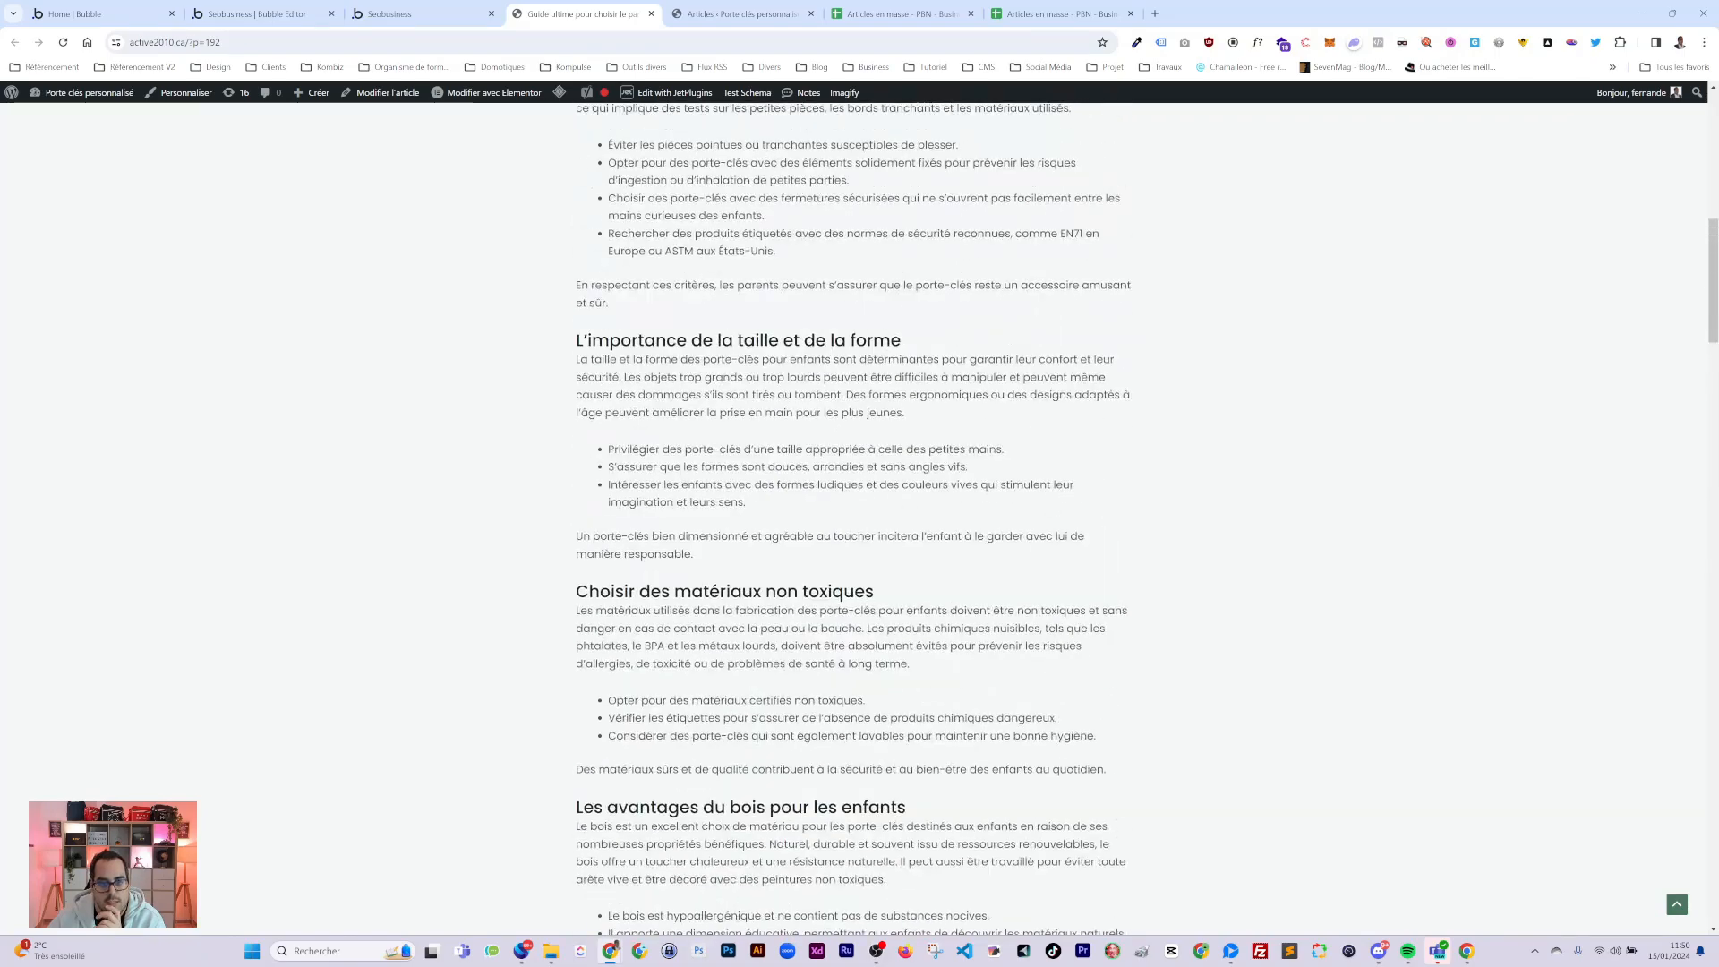
pyautogui.scroll(10, 859, 520)
pyautogui.scroll(-4, 859, 519)
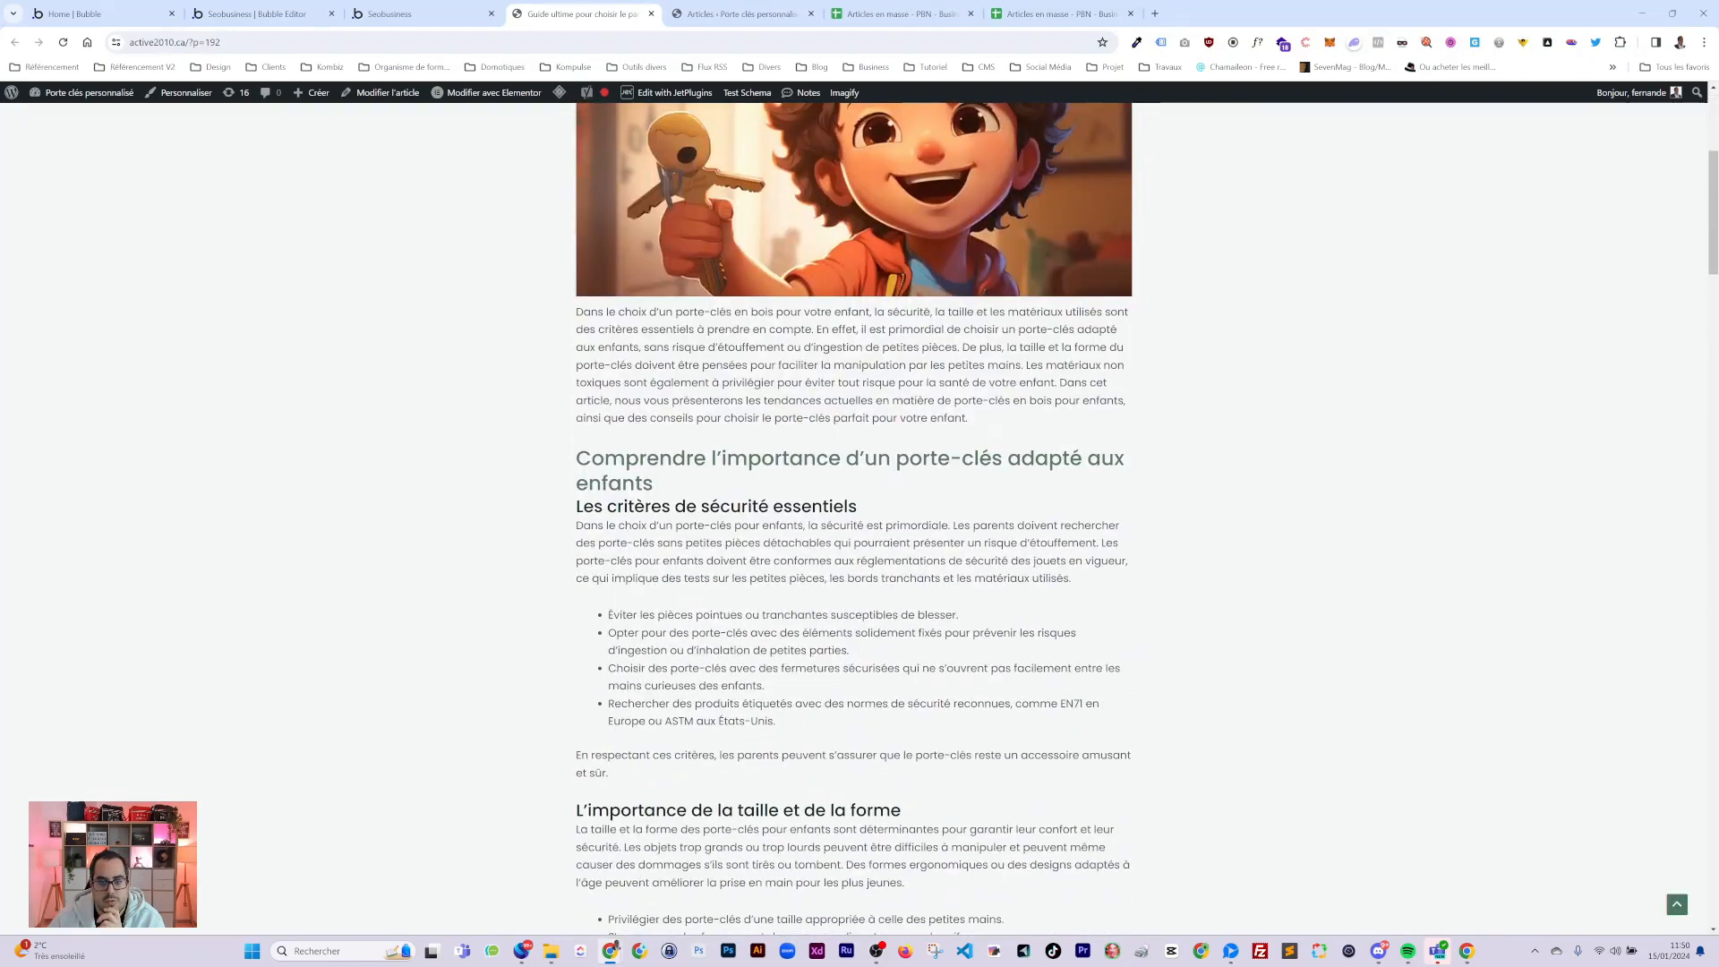
pyautogui.scroll(-15, 859, 520)
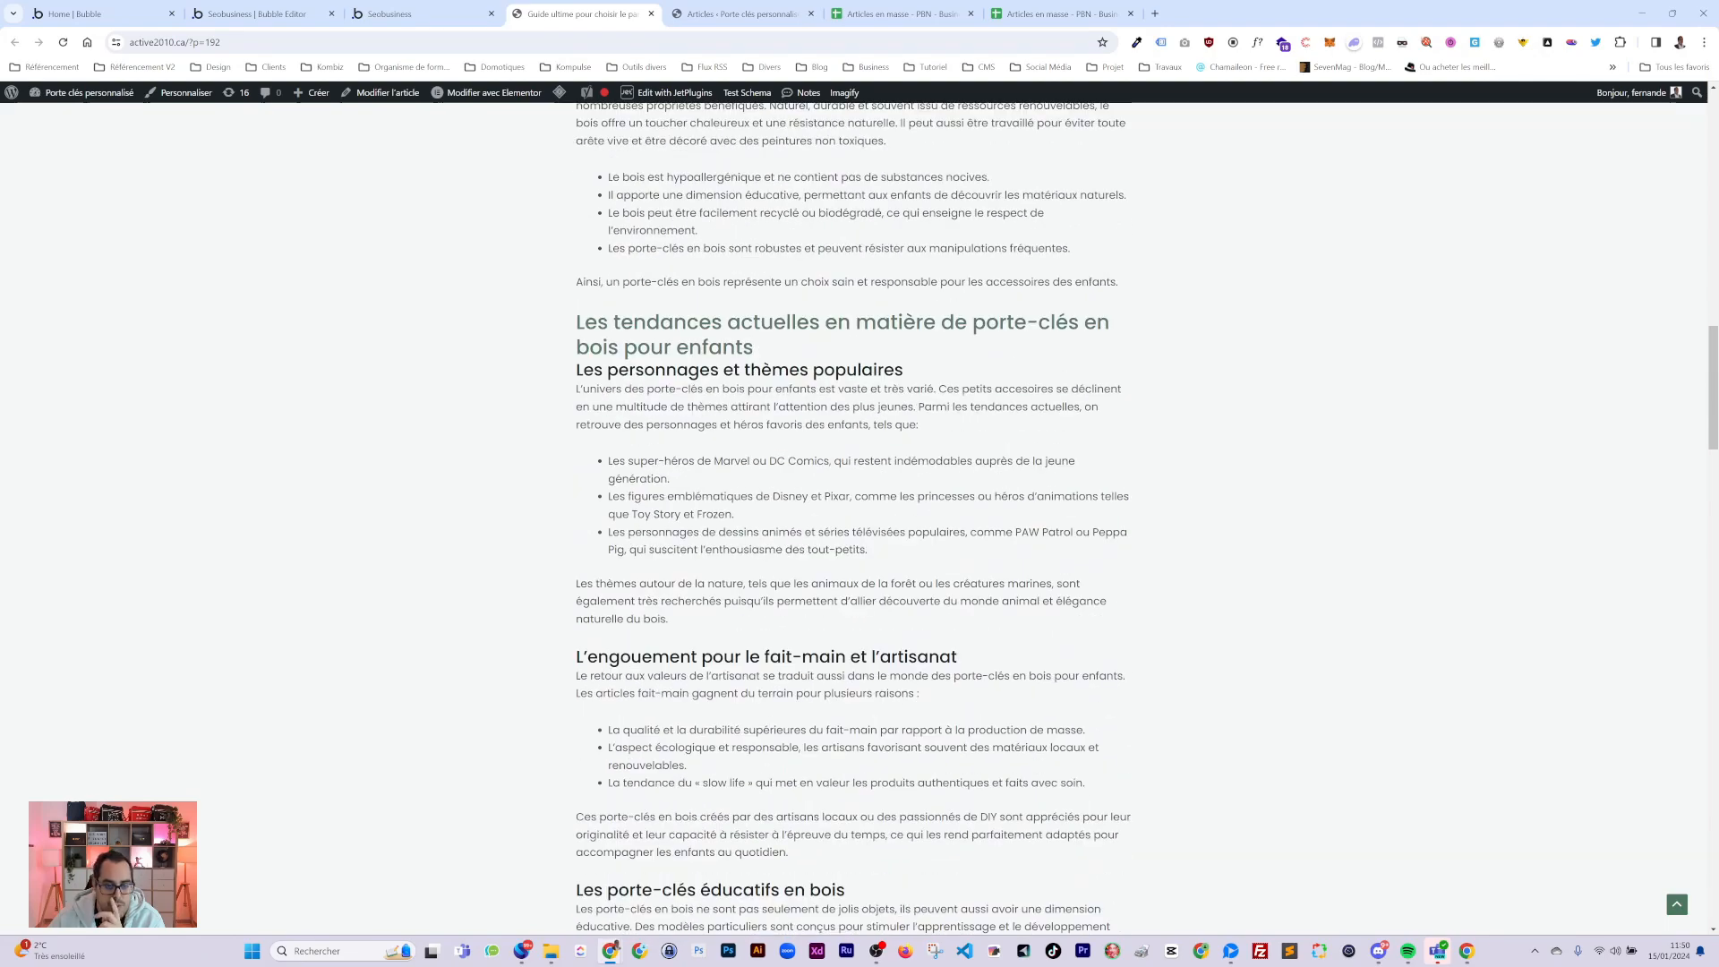
pyautogui.scroll(-18, 859, 519)
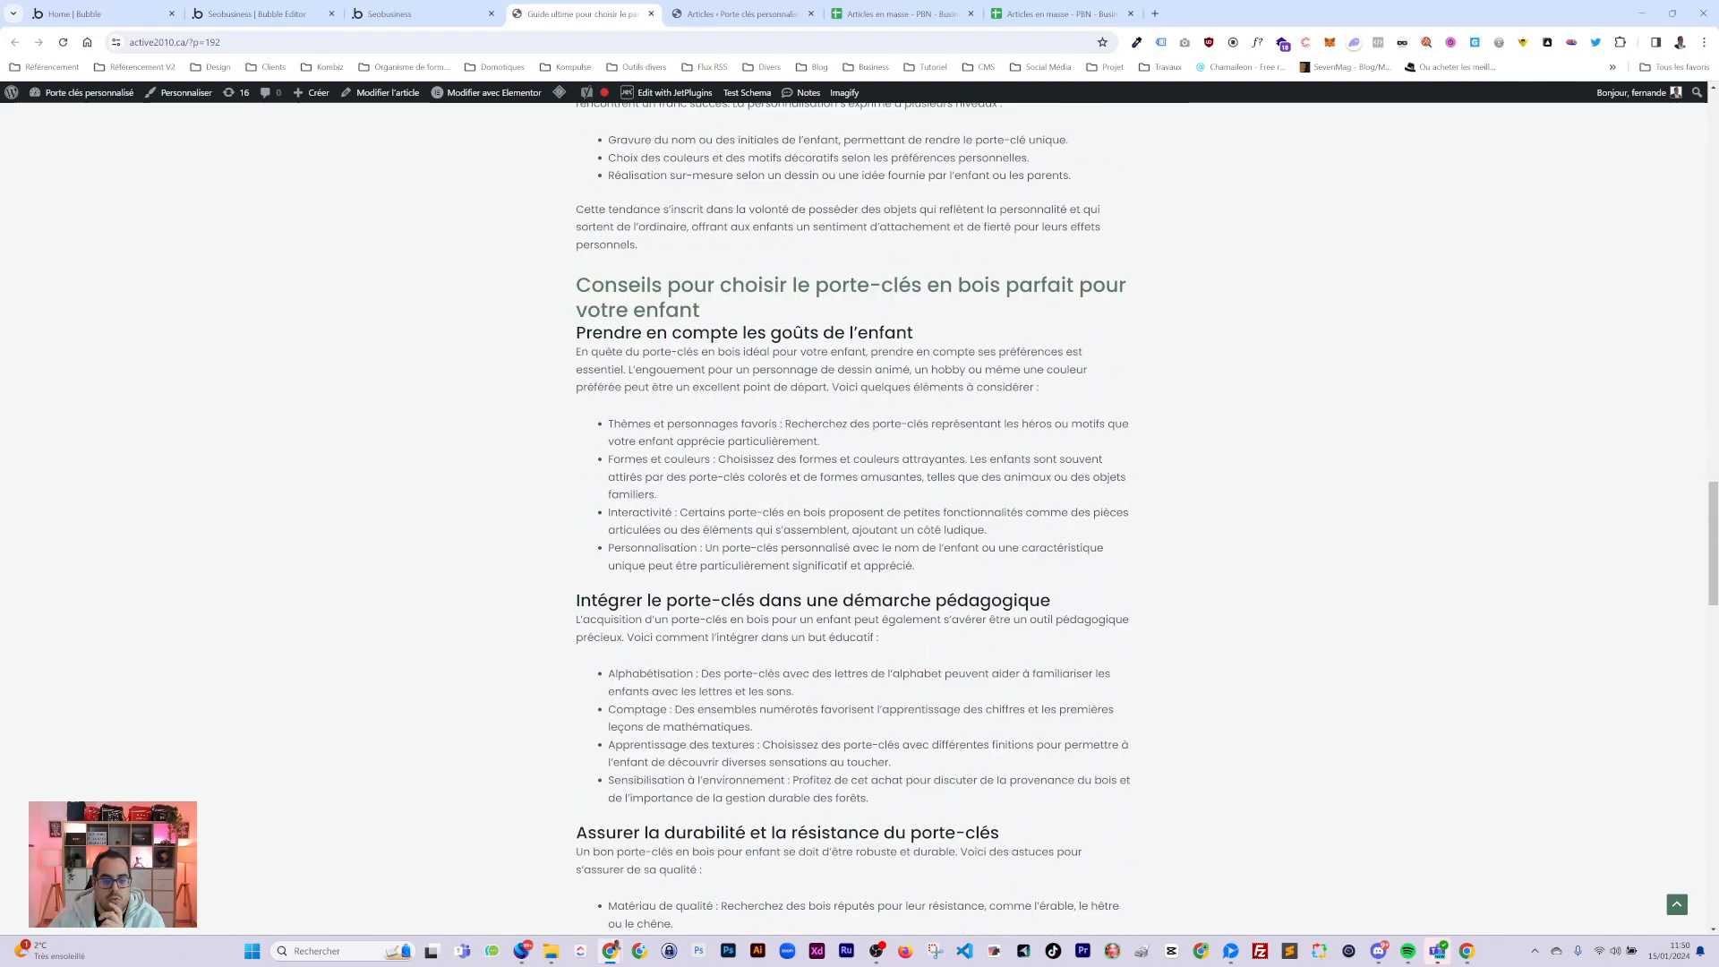
pyautogui.scroll(-3, 860, 520)
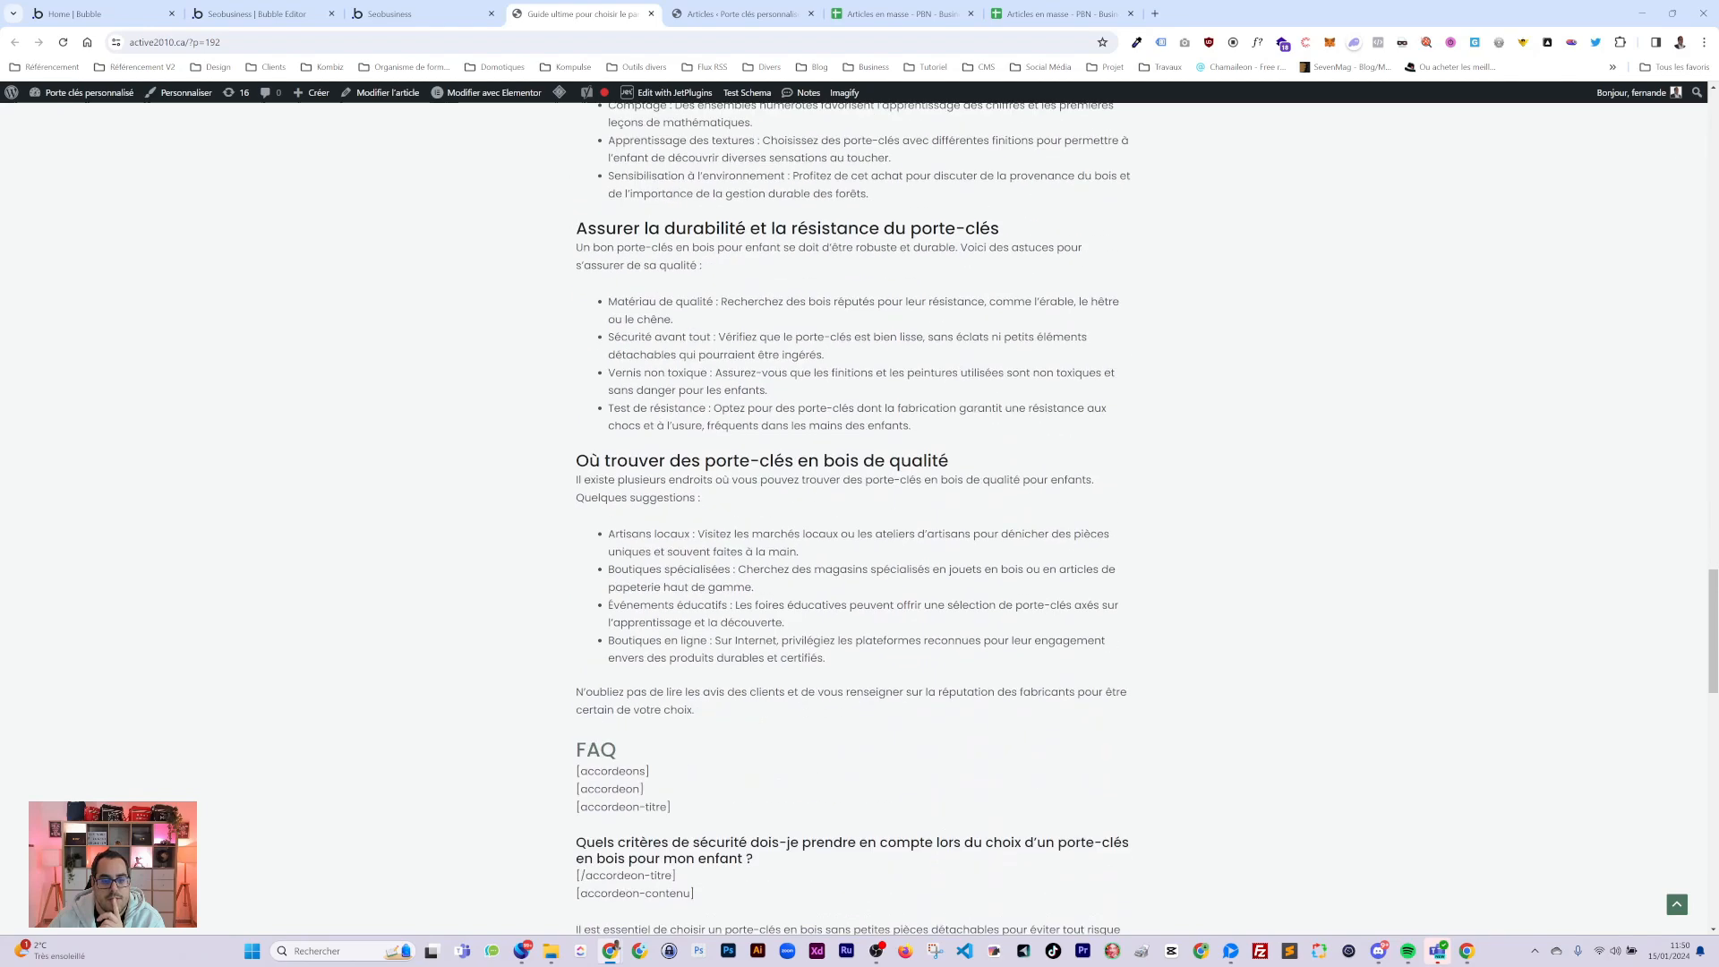
pyautogui.scroll(-6, 860, 519)
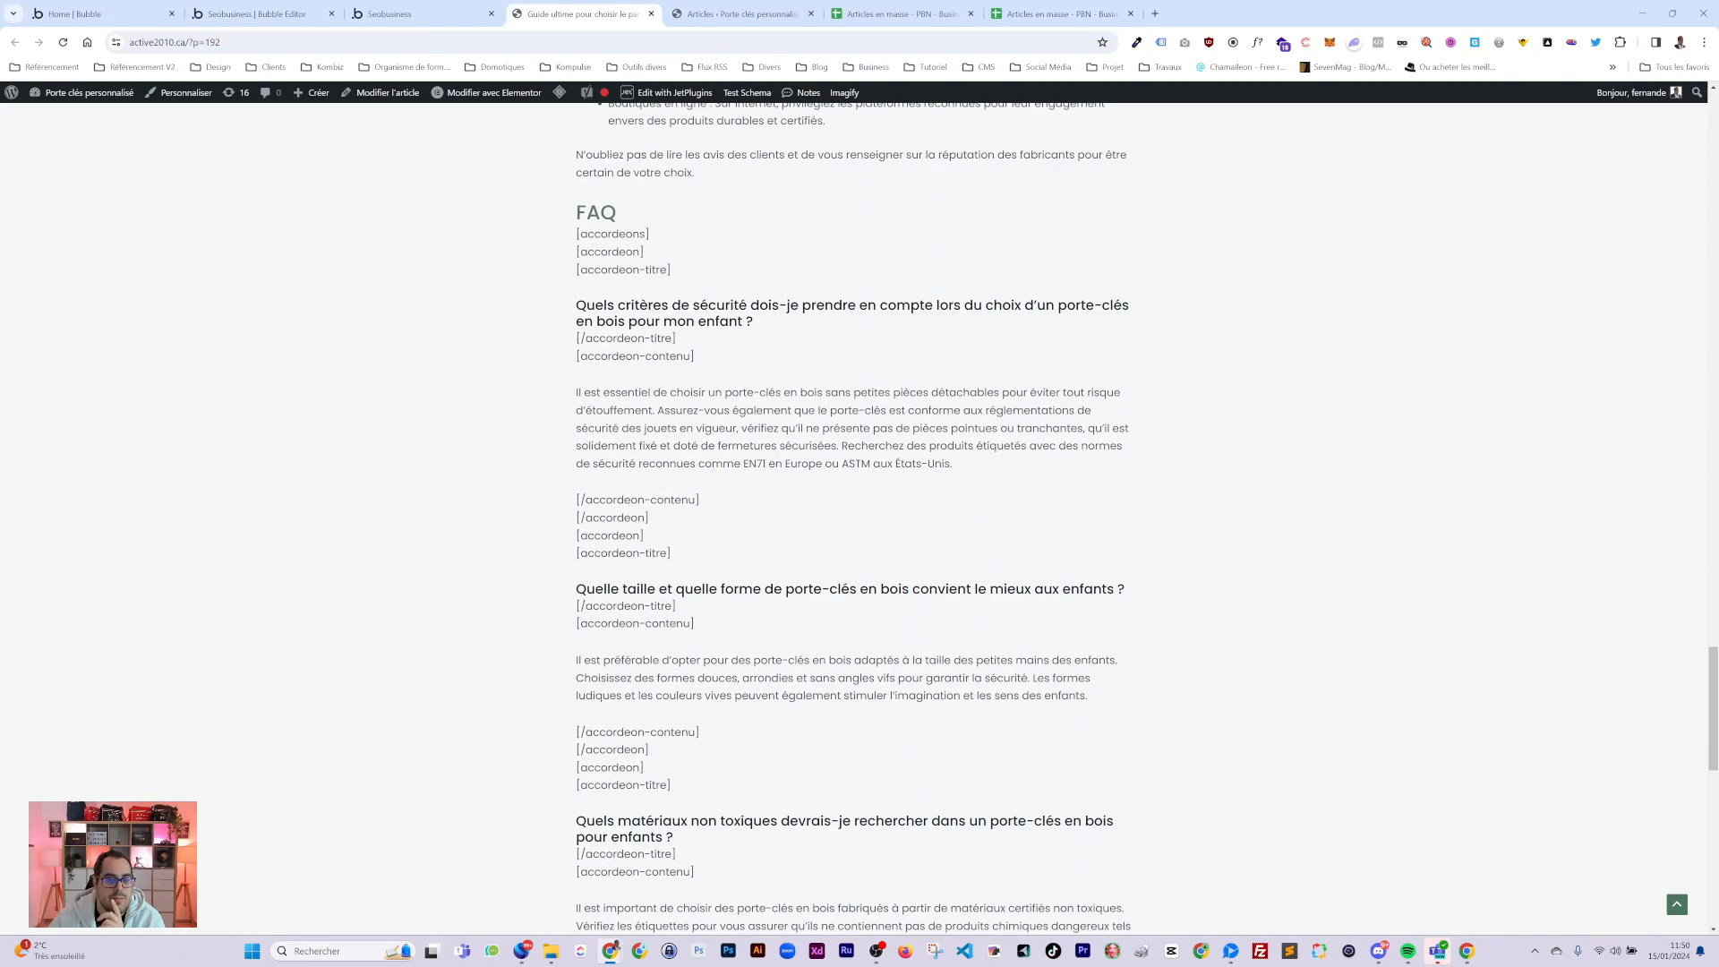
pyautogui.moveTo(579, 233); pyautogui.dragTo(698, 270)
pyautogui.scroll(-12, 756, 530)
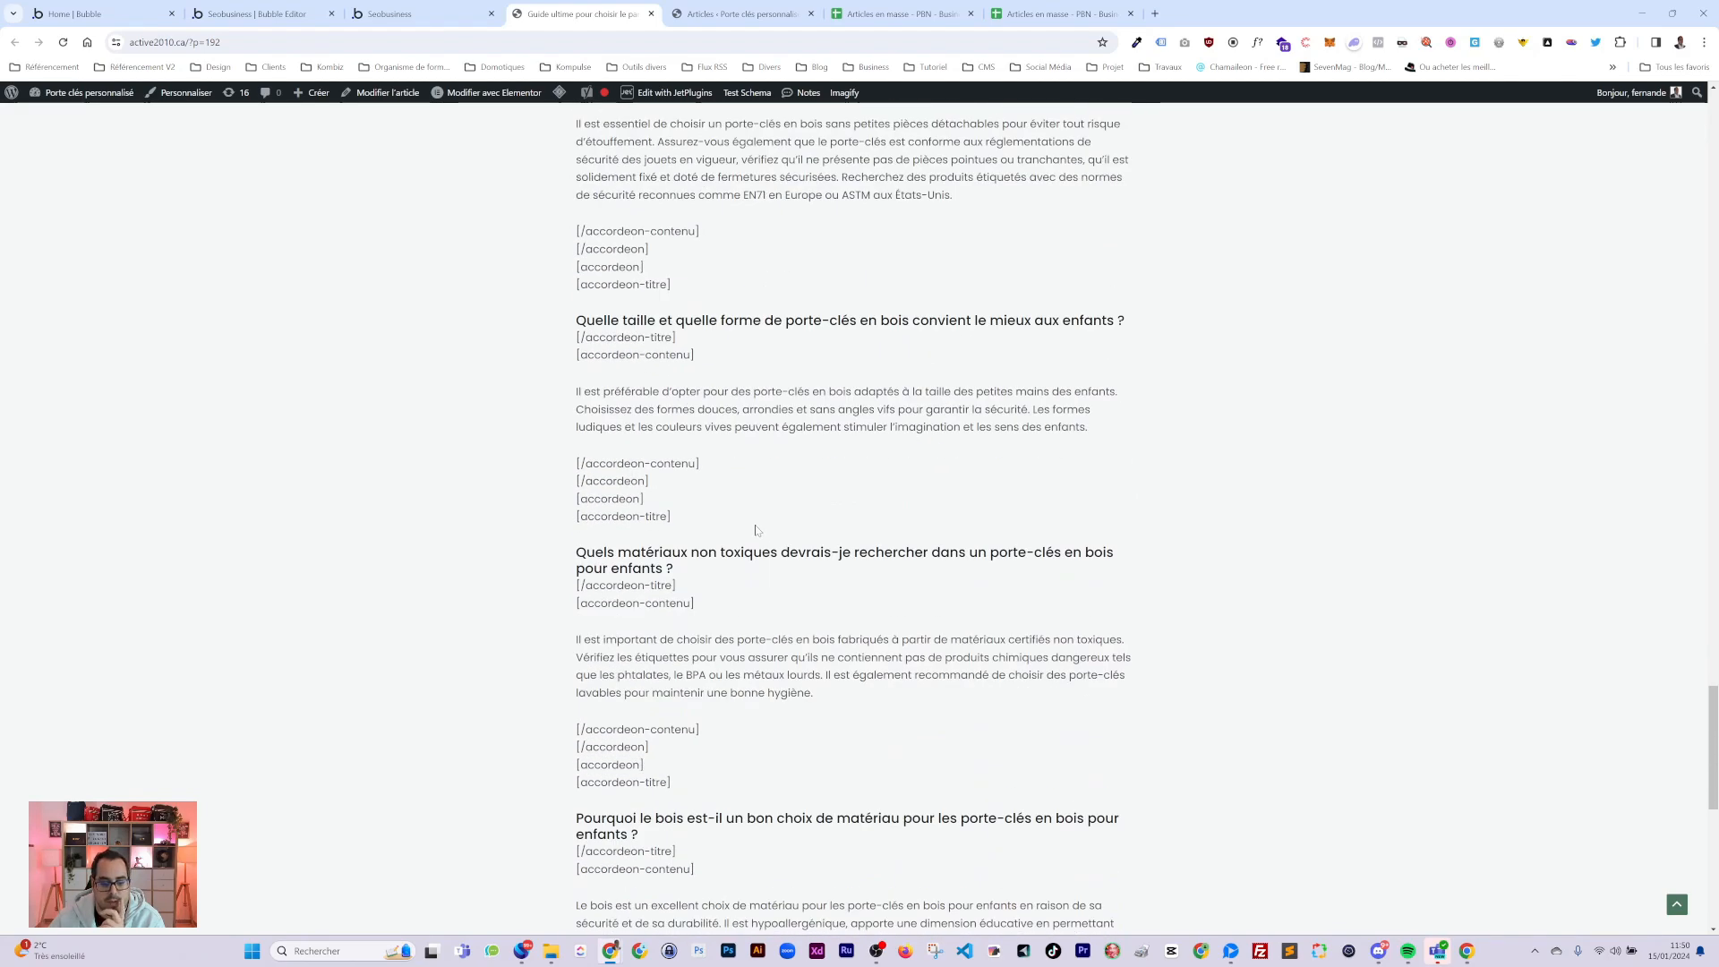
pyautogui.scroll(20, 753, 522)
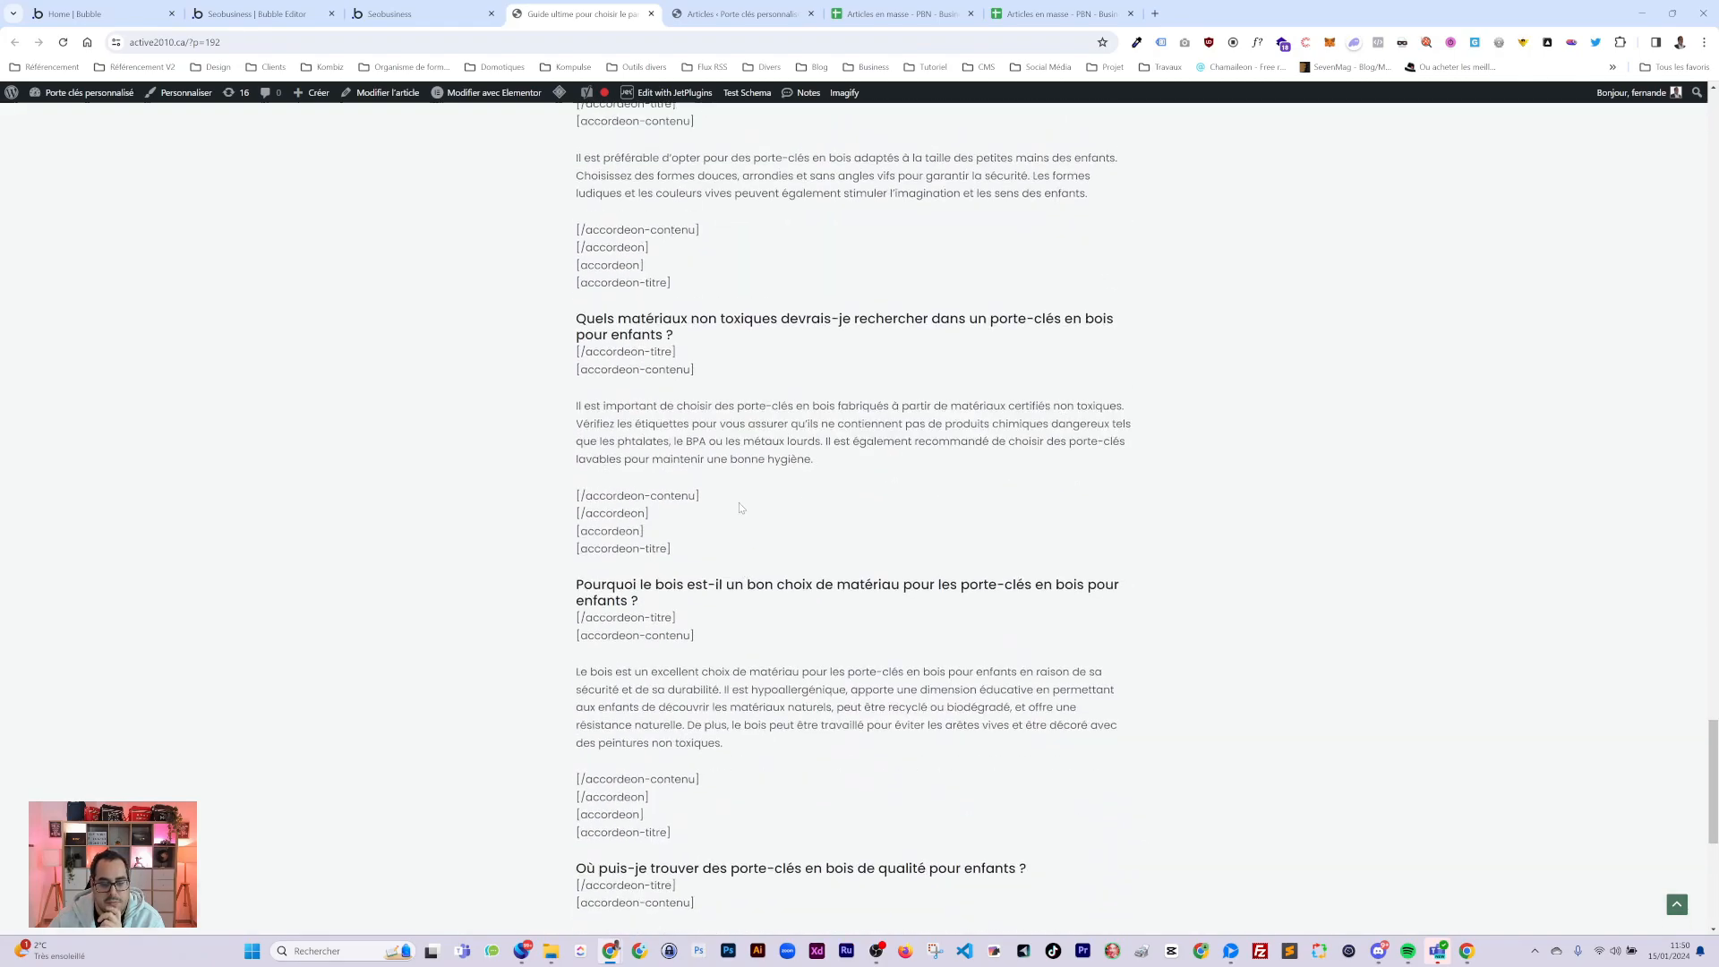
pyautogui.scroll(20, 694, 448)
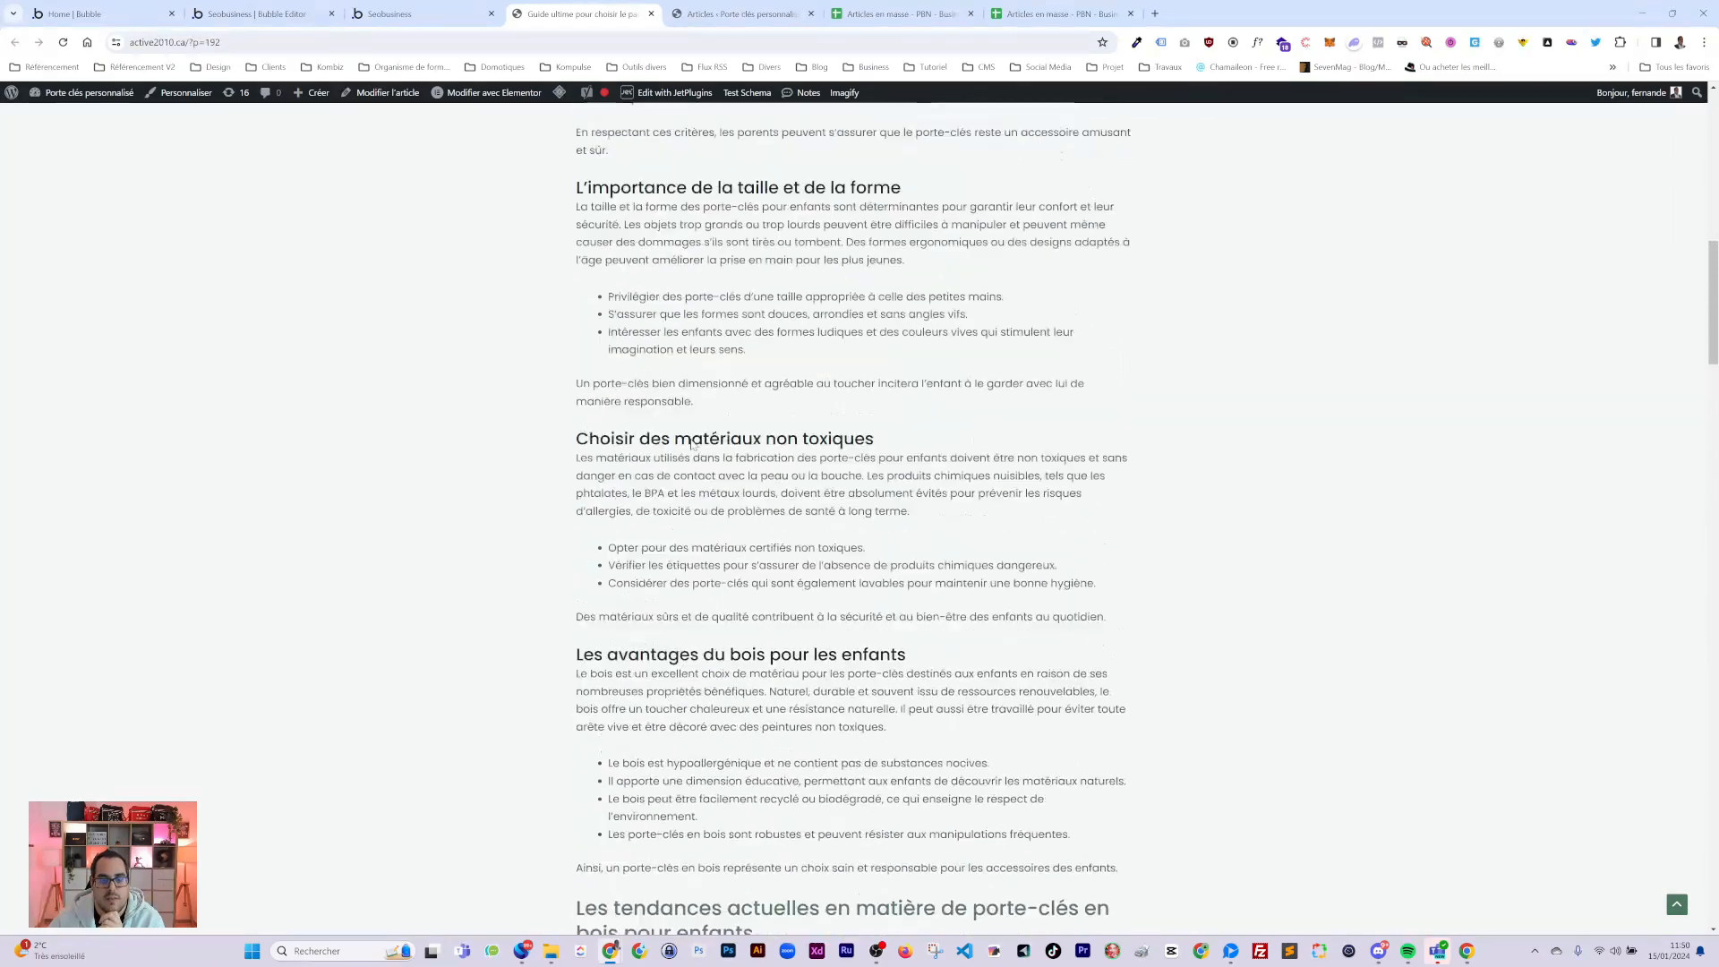